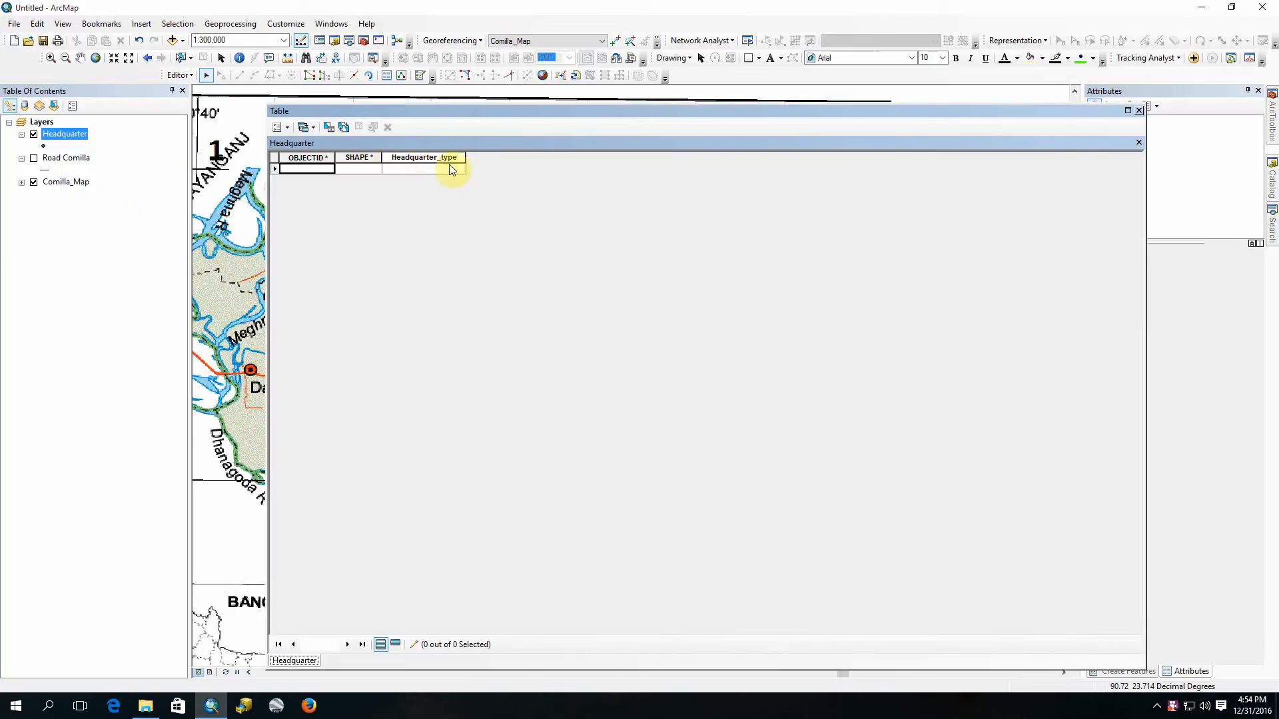
Step: Close the Headquarter attribute table and remove the Headquarter layer from the map
left_click(1138, 109)
right_click(97, 142)
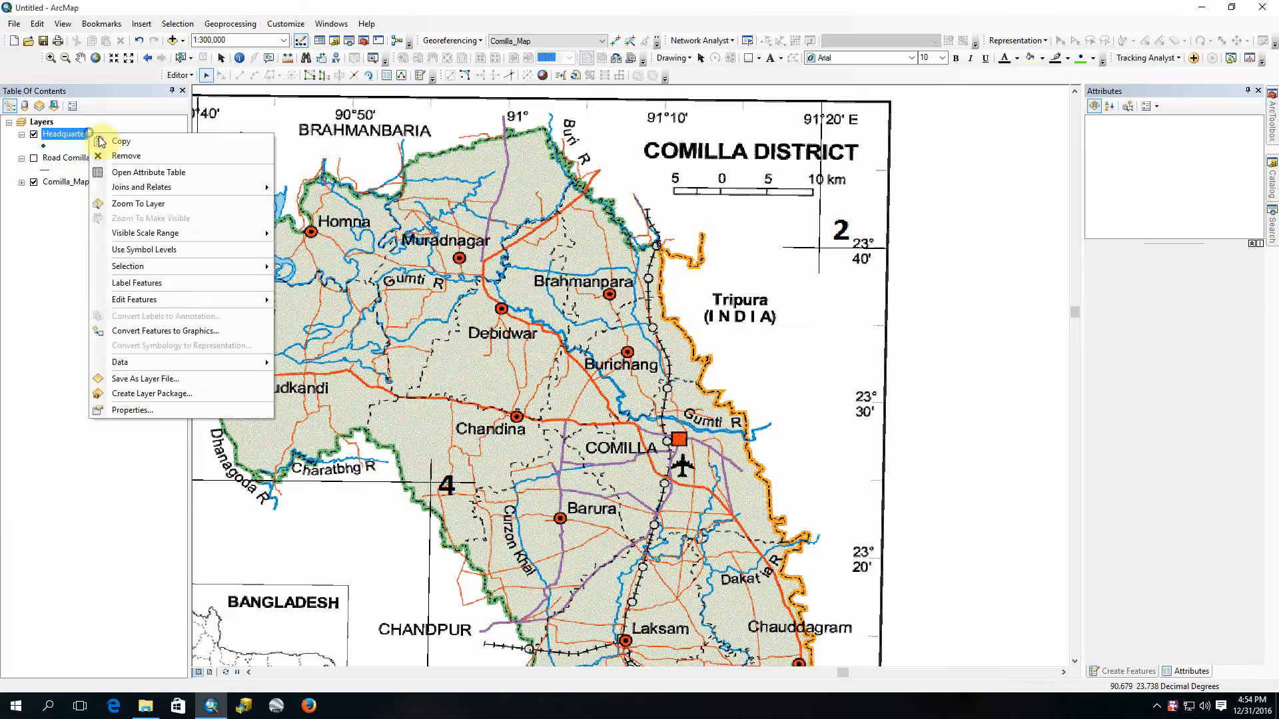
left_click(110, 158)
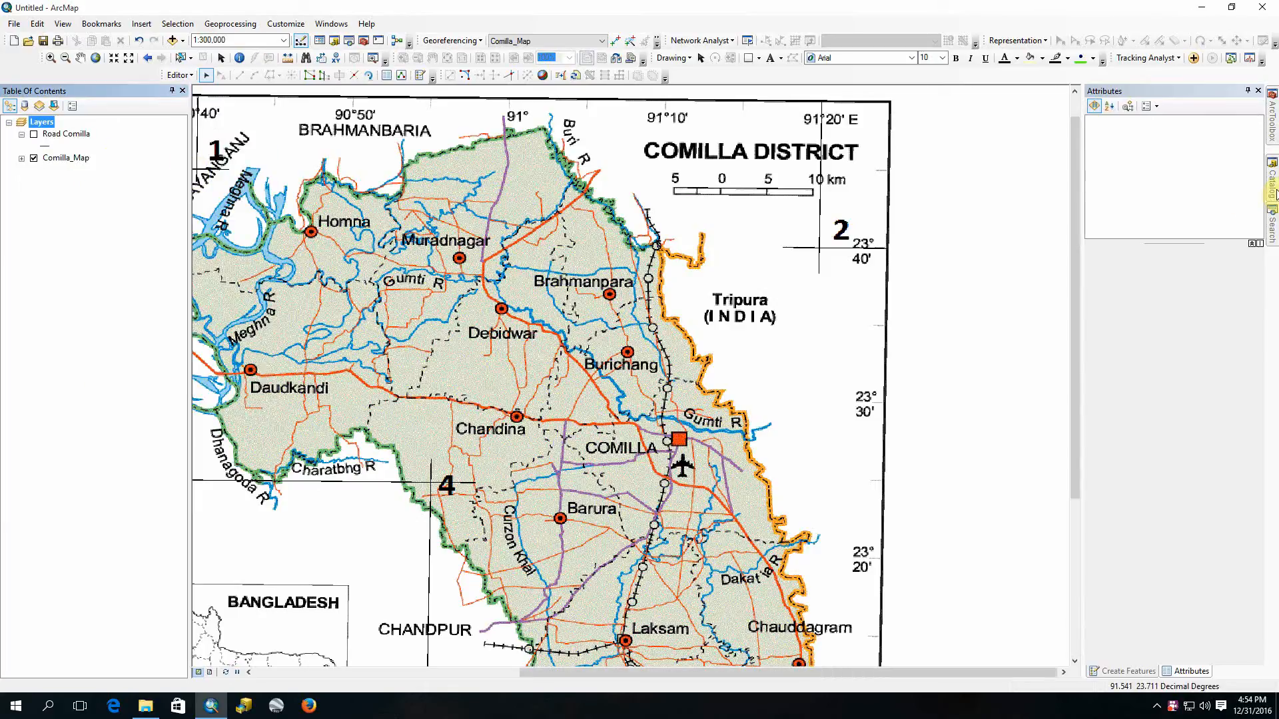
Step: Review the Headquarter feature class's Headquarter_type field and subtype settings in its properties, and close them
left_click(1271, 193)
right_click(1216, 377)
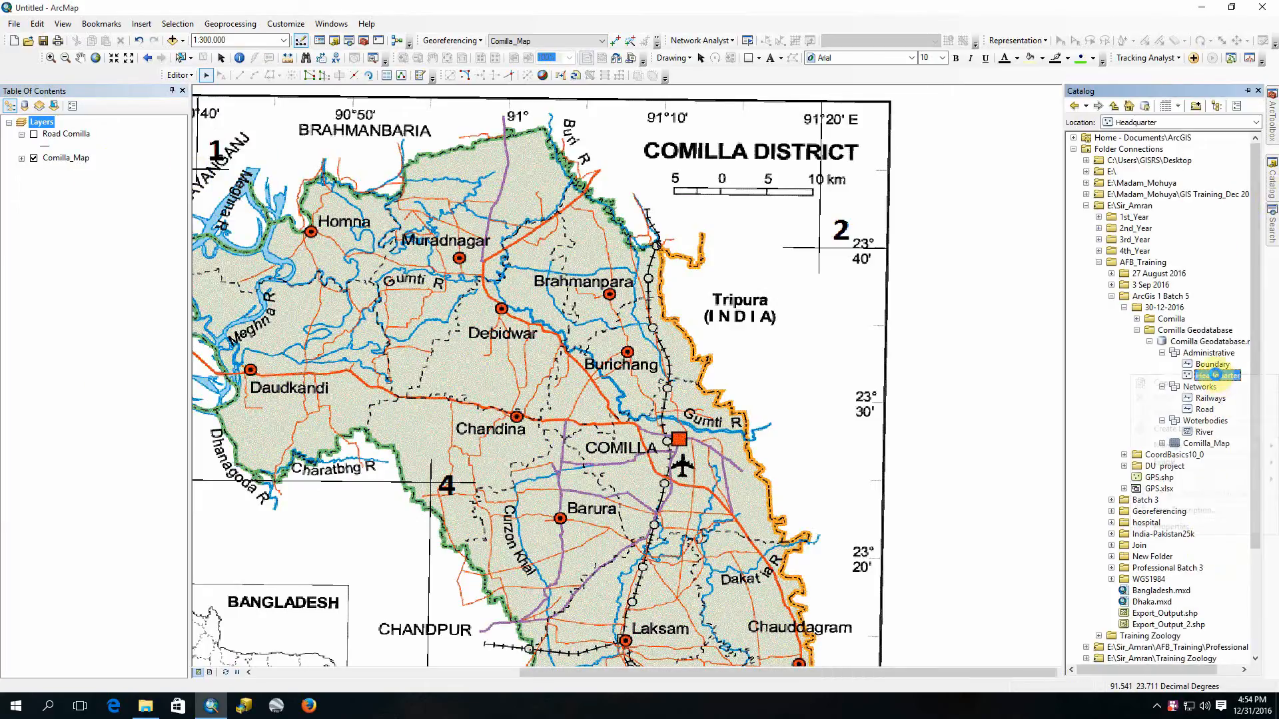
left_click(1172, 526)
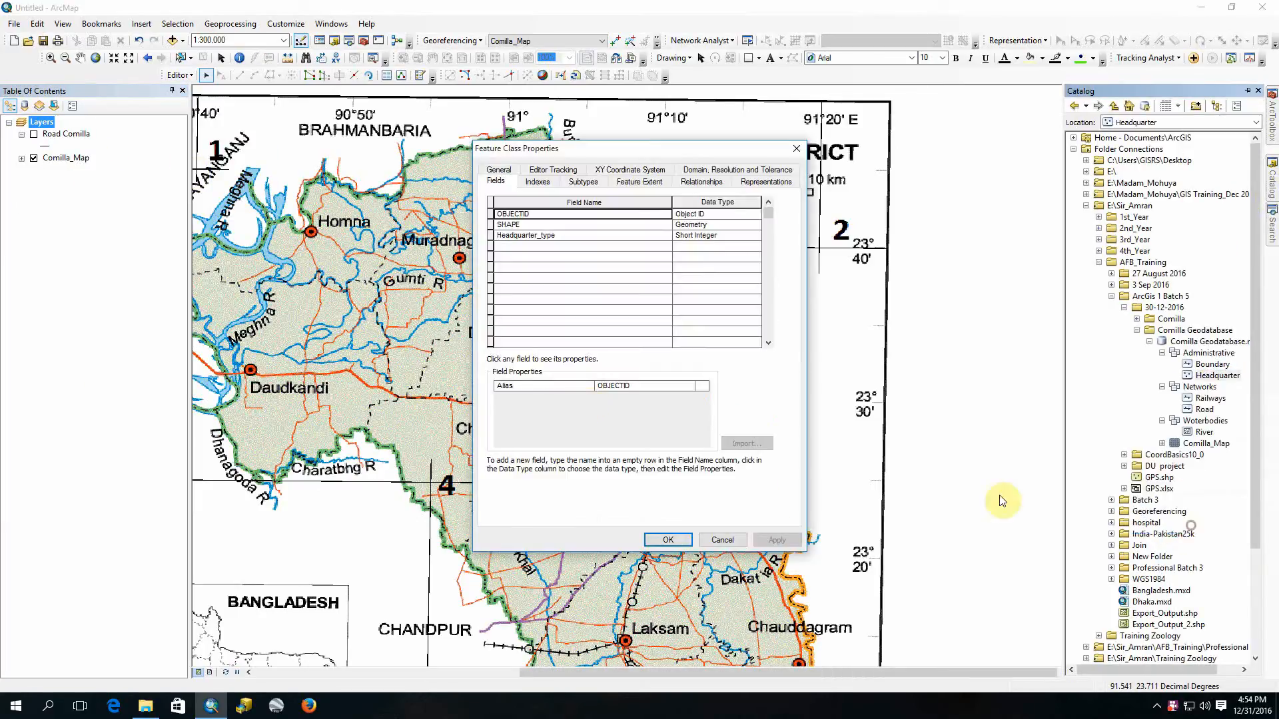
left_click(599, 237)
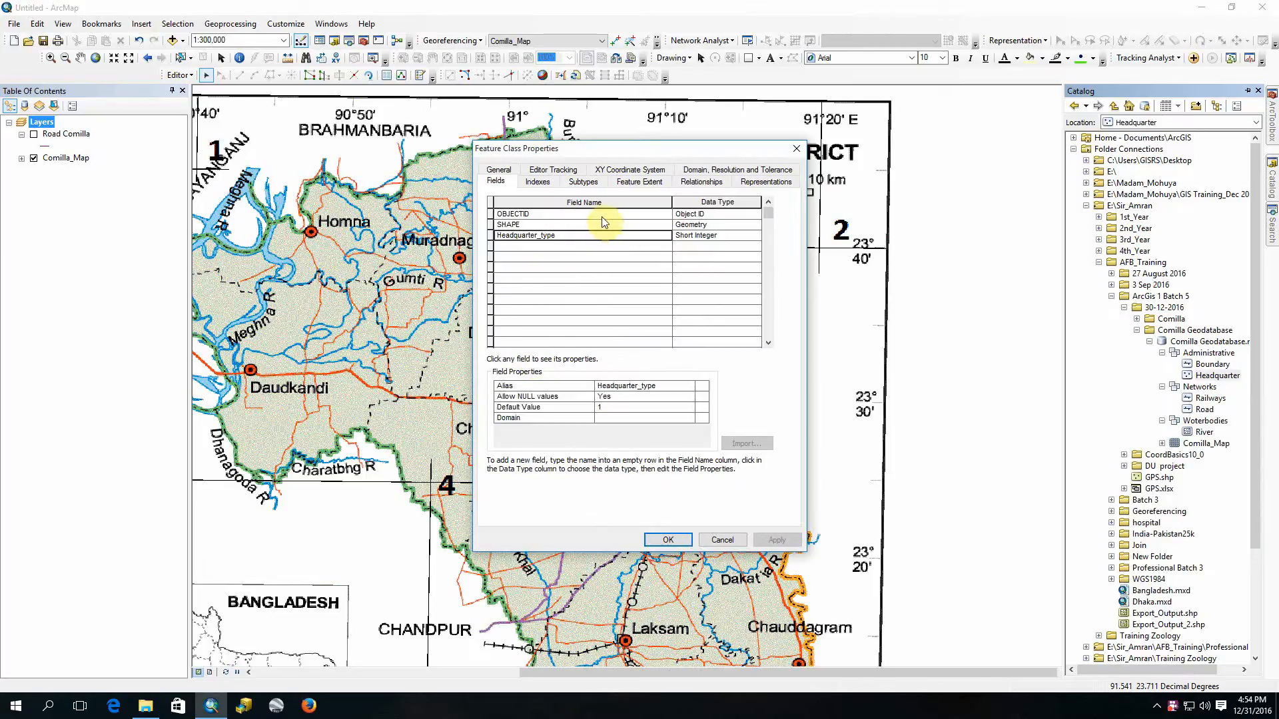
left_click(583, 182)
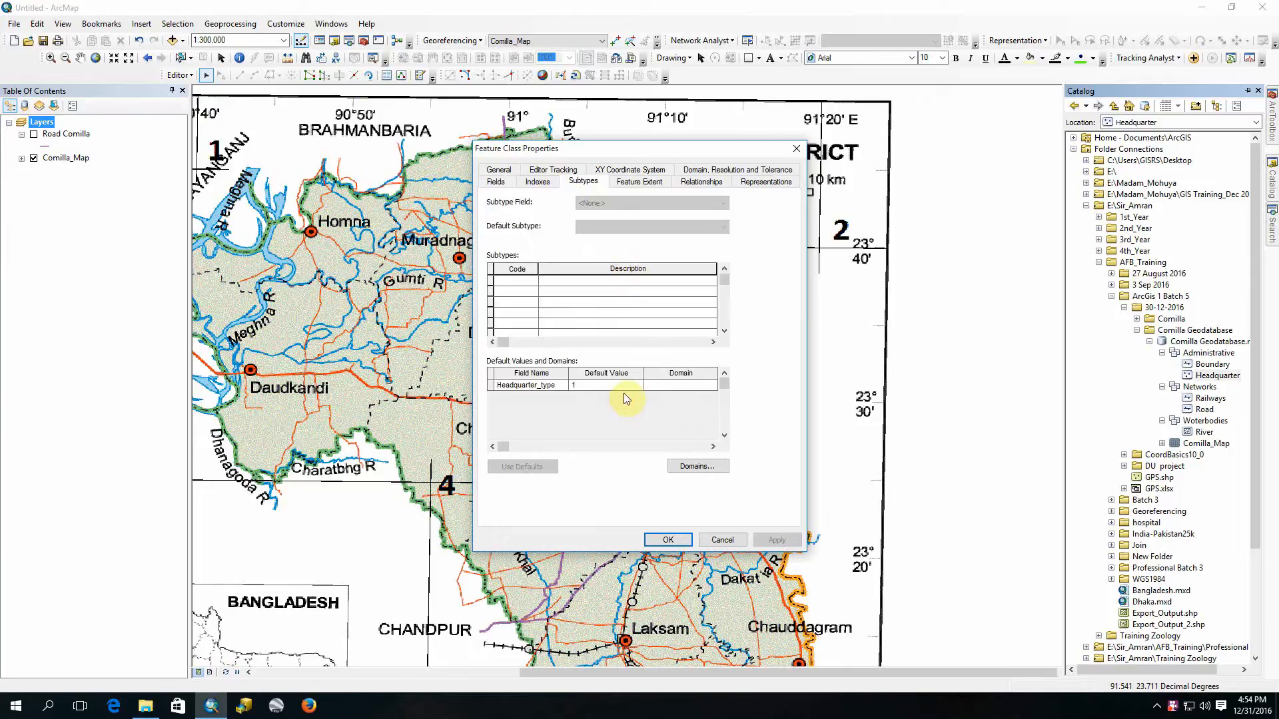
left_click(726, 385)
left_click(795, 148)
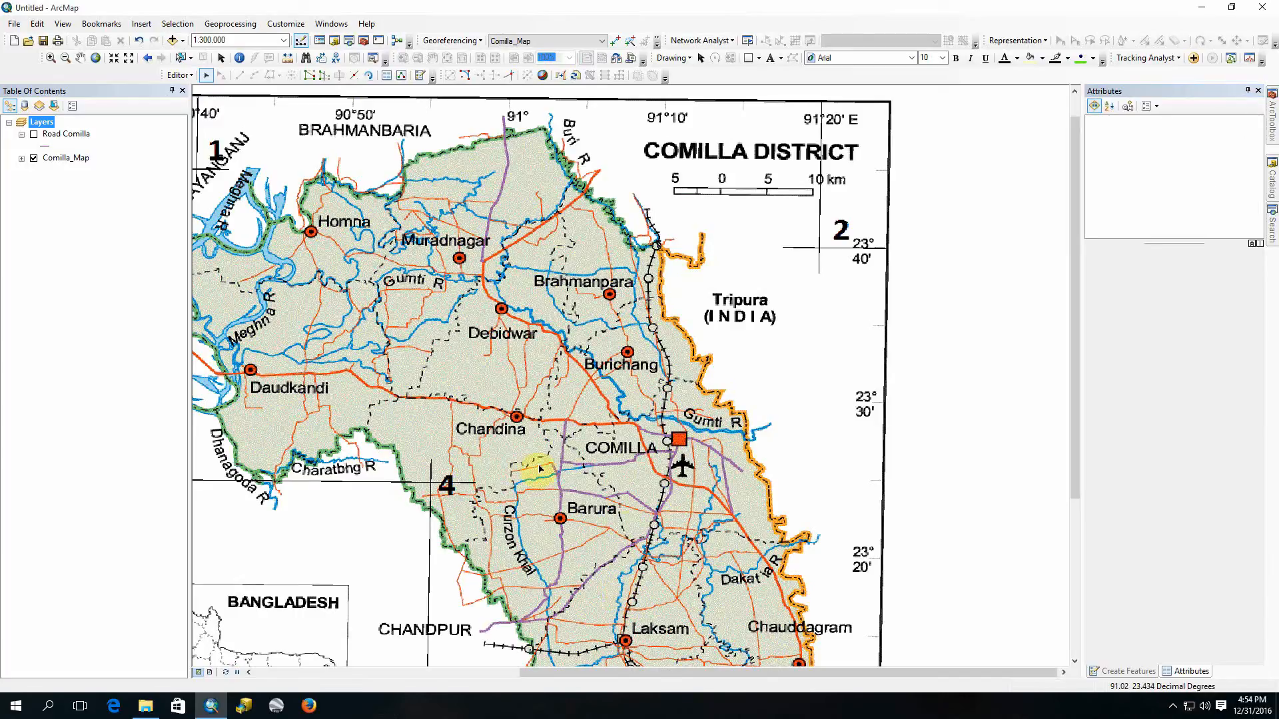
Step: Try to choose a subtype field in the Headquarter feature class properties while the edit session is active
left_click_drag(583, 368, 678, 321)
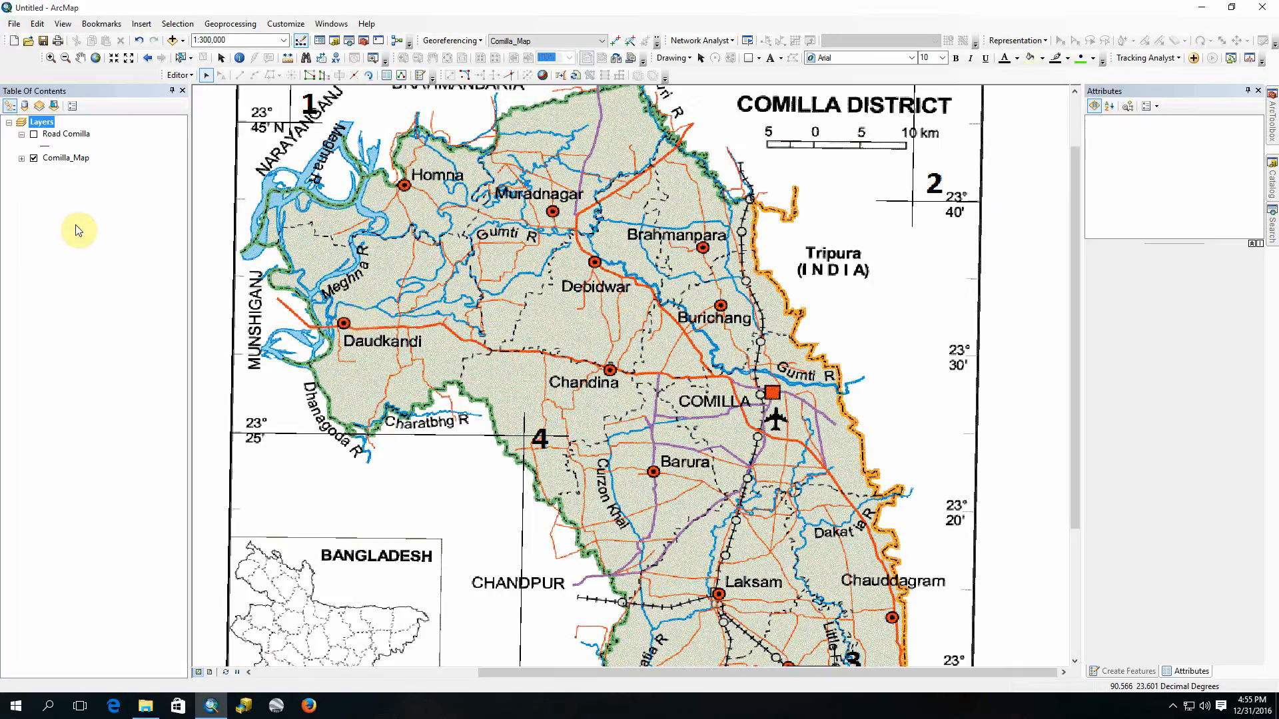
left_click(1272, 180)
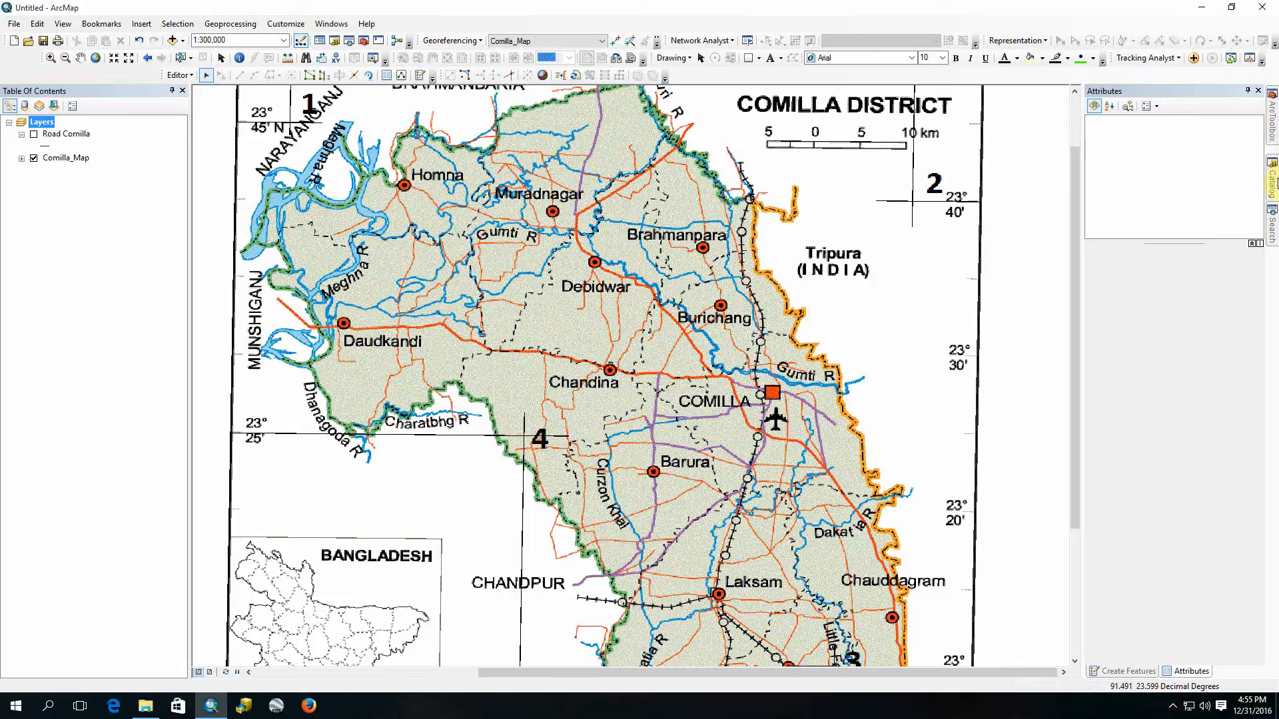
right_click(1222, 375)
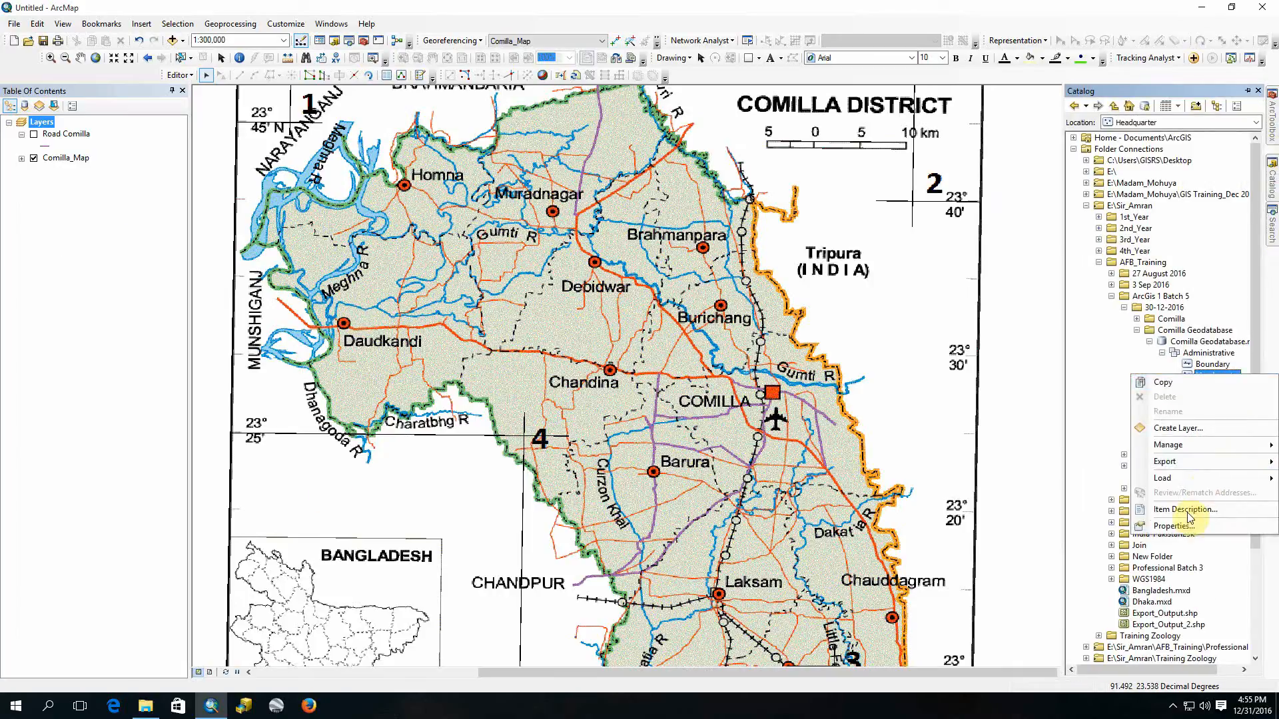
left_click(1173, 526)
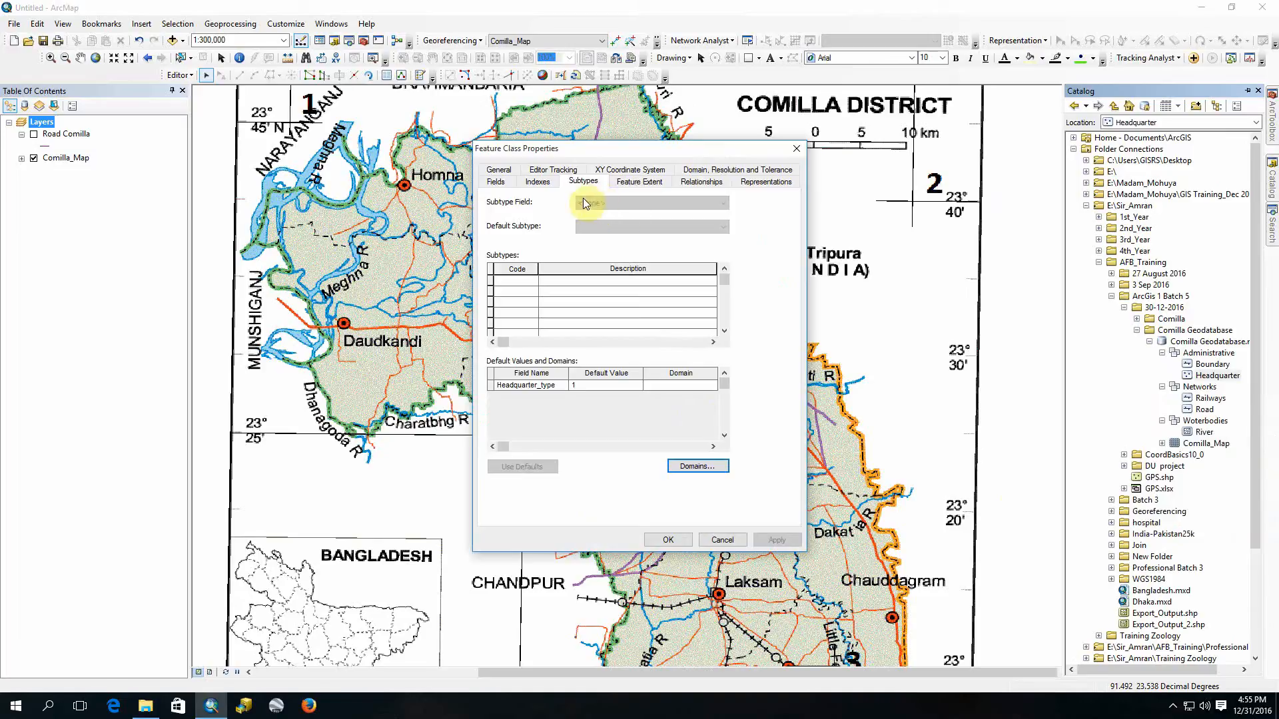
left_click(597, 205)
left_click(580, 283)
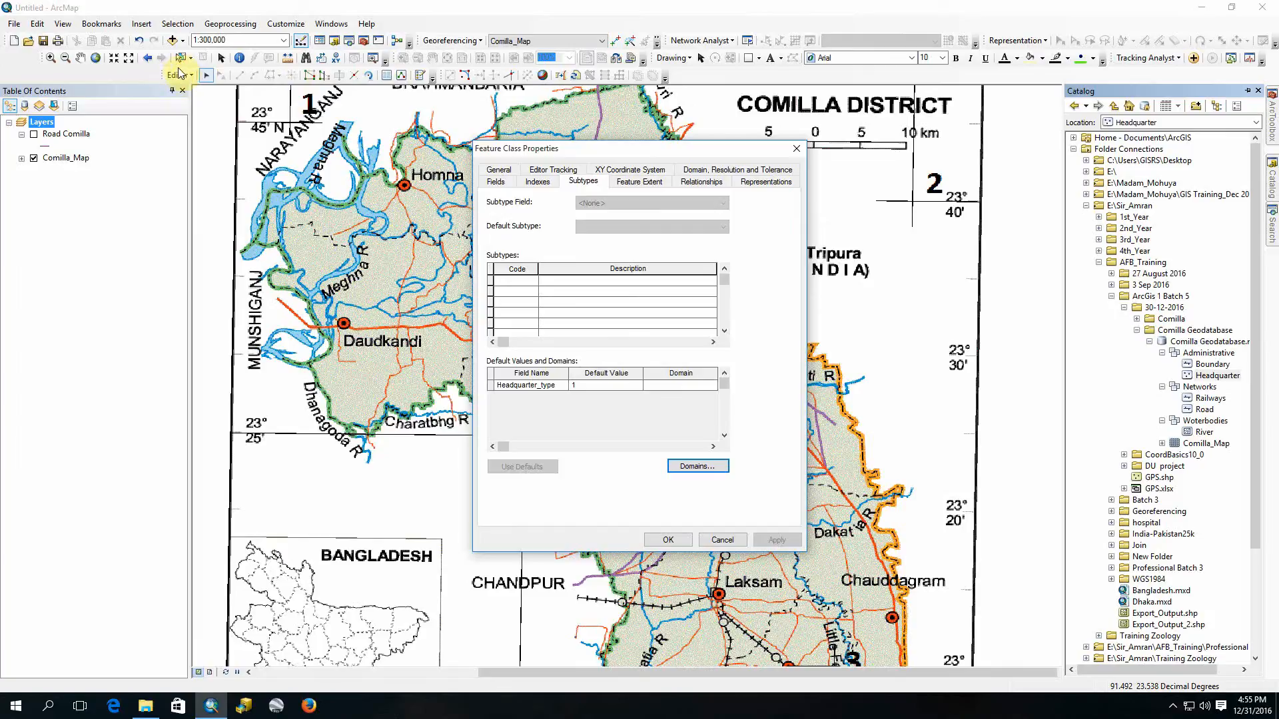
left_click(797, 149)
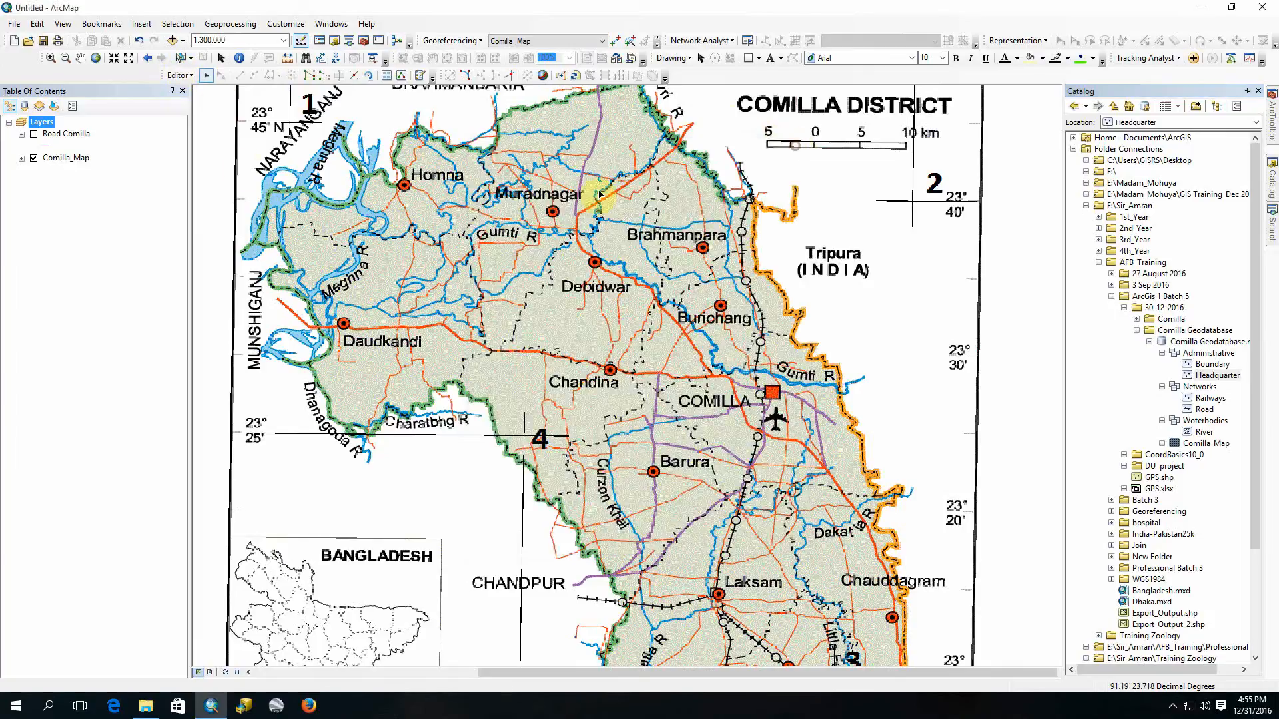
Step: Stop the edit session and open the properties of the Headquarter feature class in the geodatabase
left_click(179, 75)
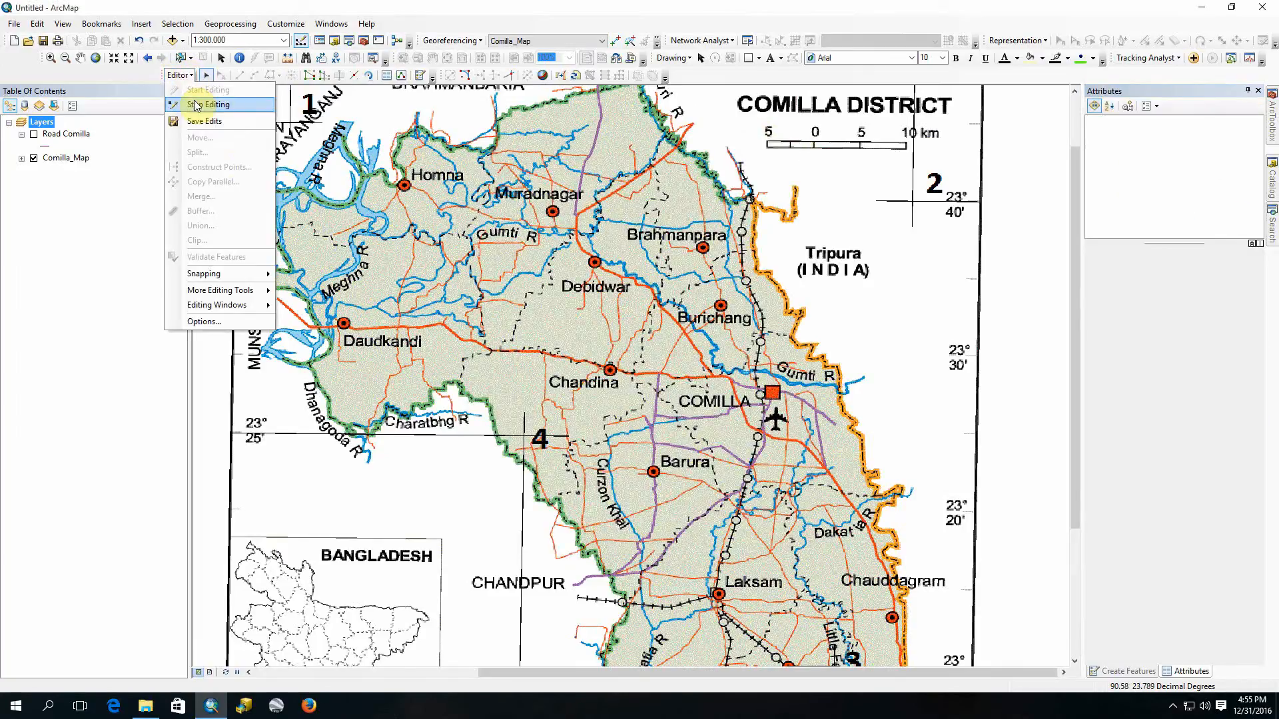
left_click(196, 105)
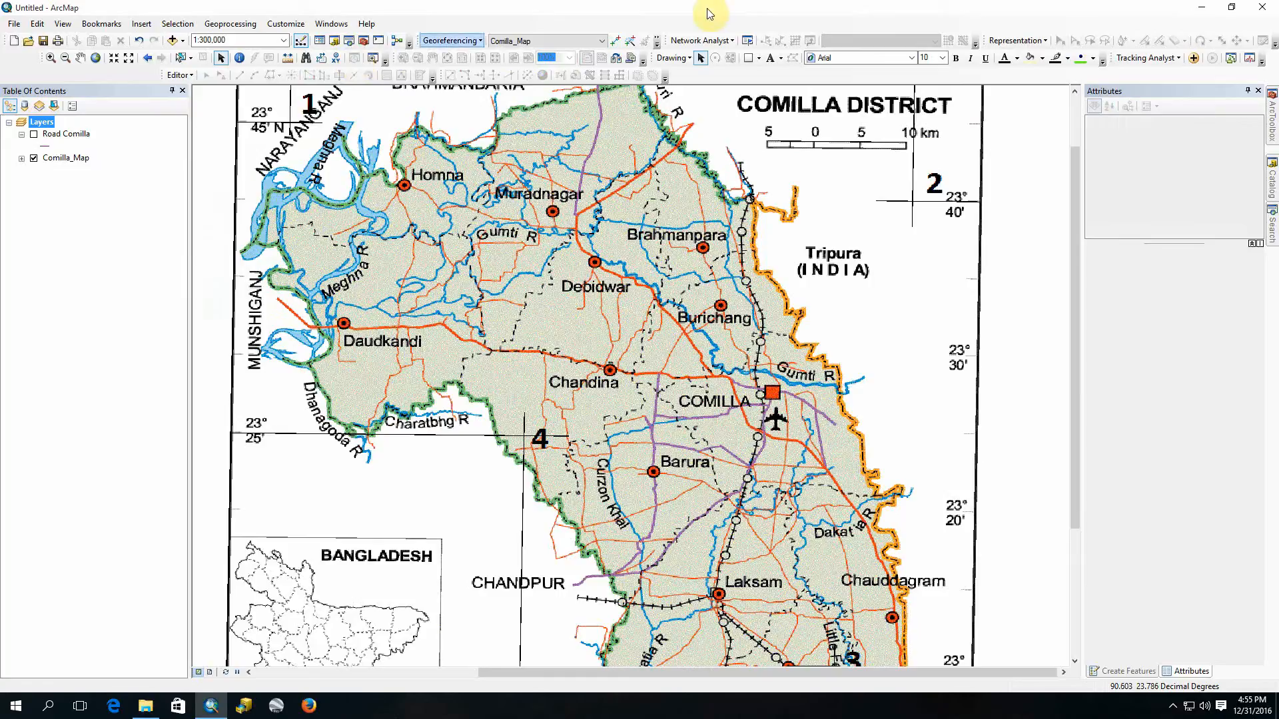
left_click(1272, 167)
right_click(1212, 376)
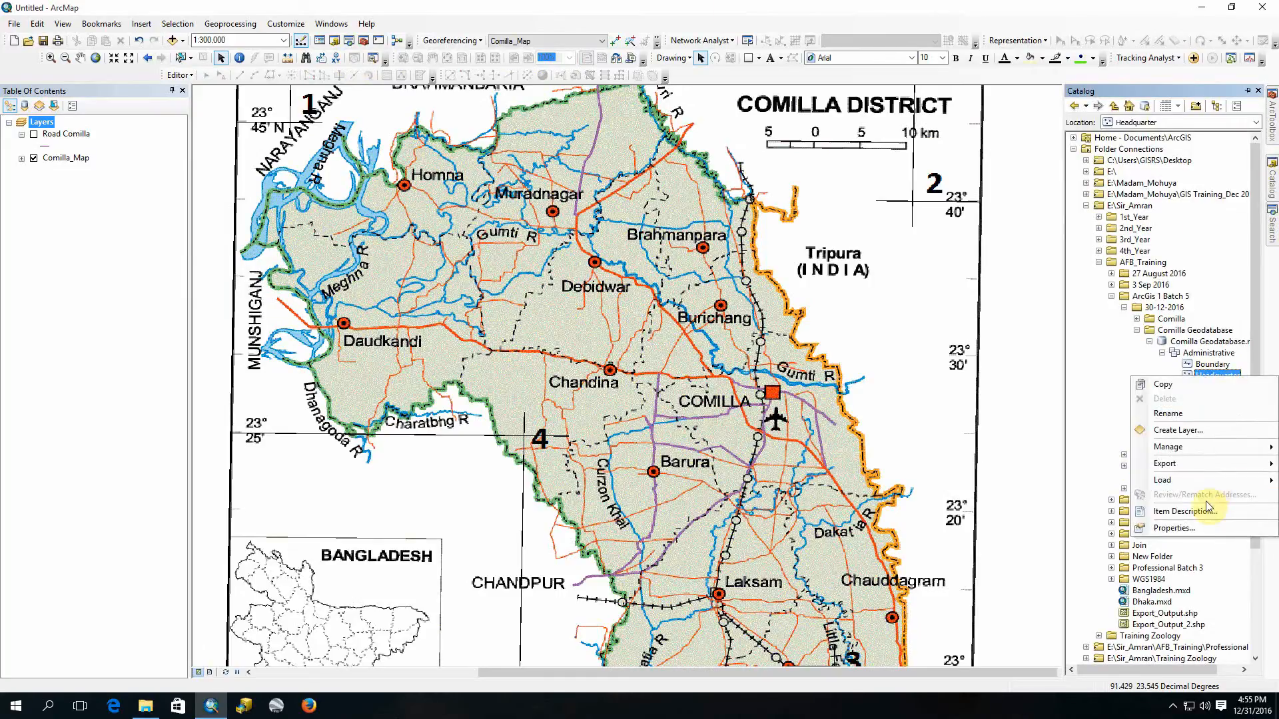
left_click(1188, 526)
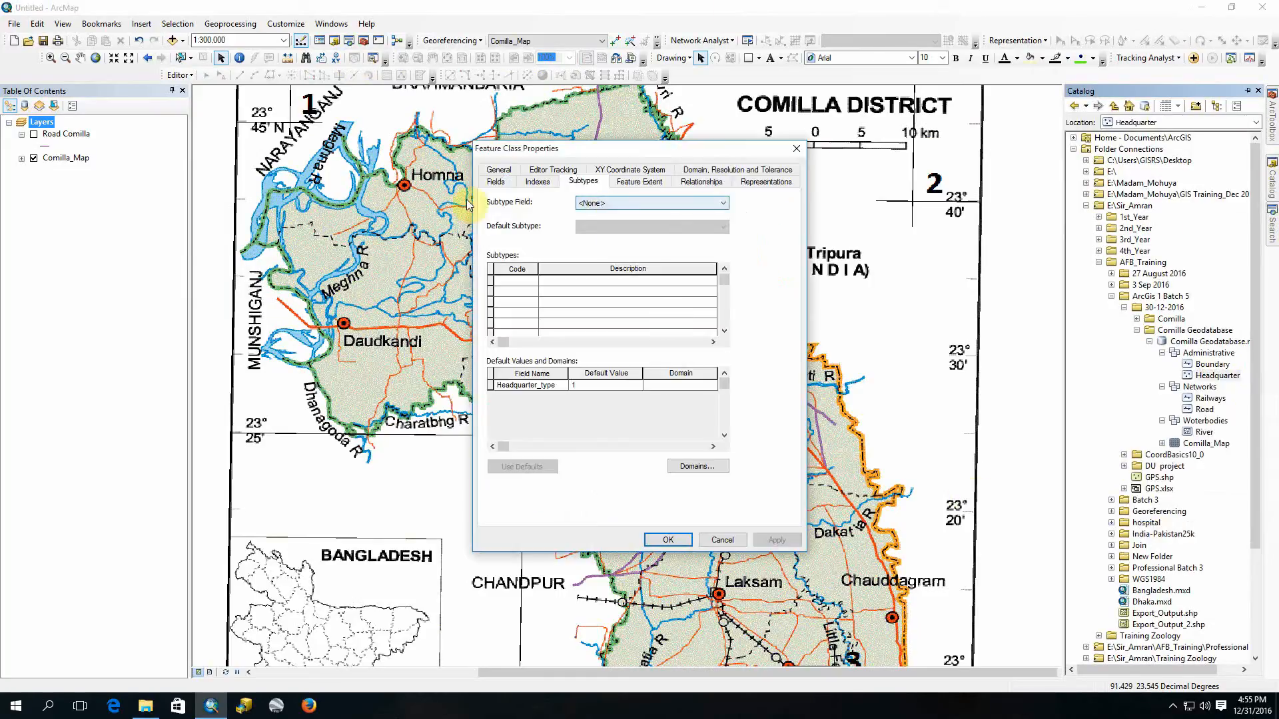
left_click(598, 204)
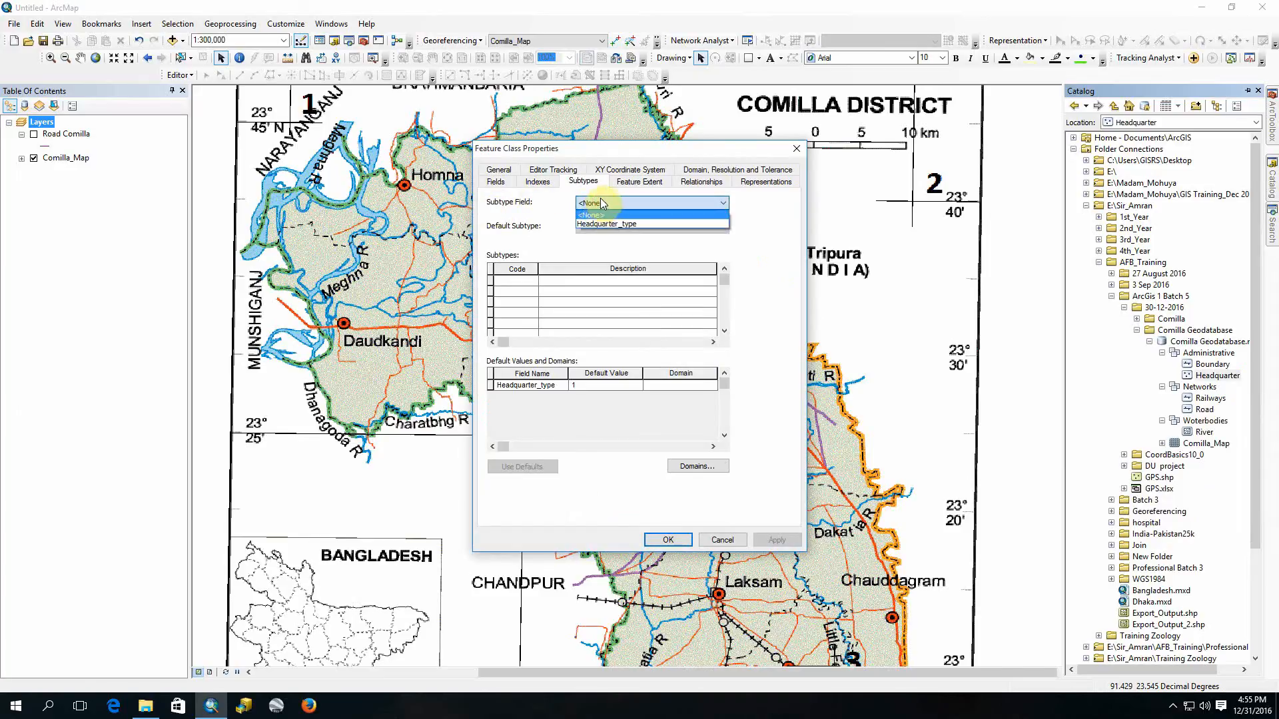
left_click(617, 227)
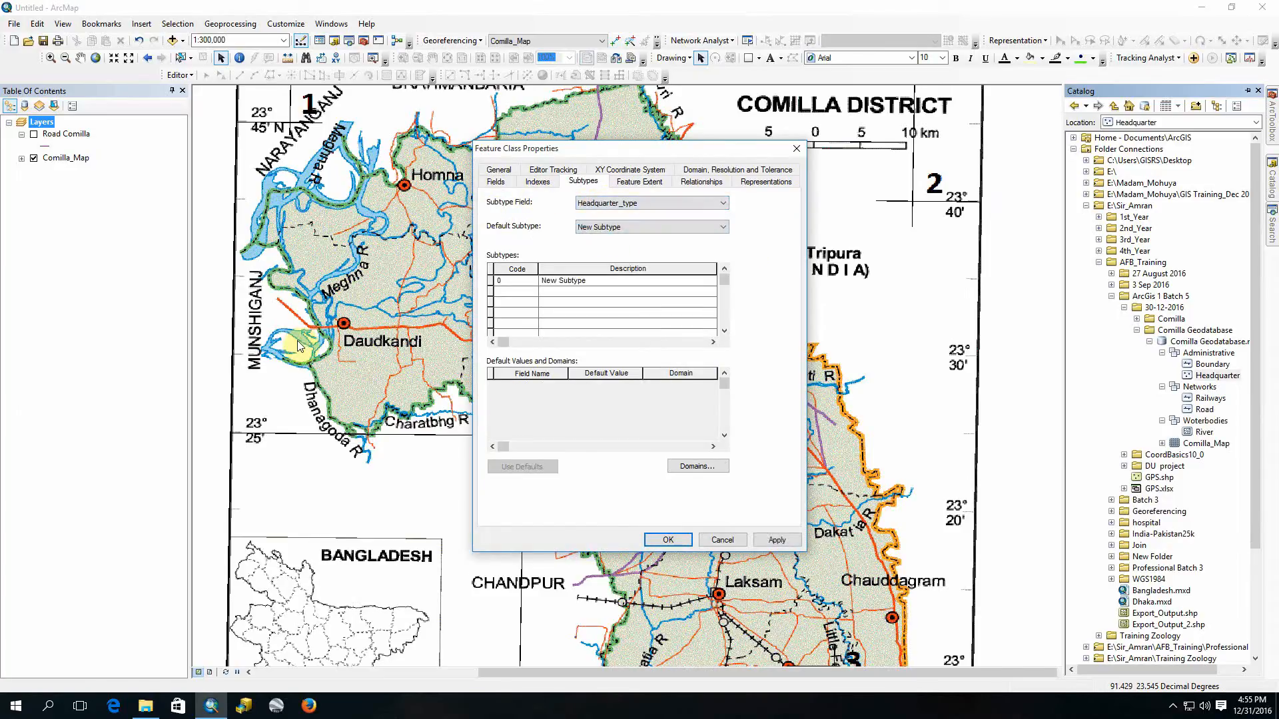
left_click(619, 204)
left_click(630, 216)
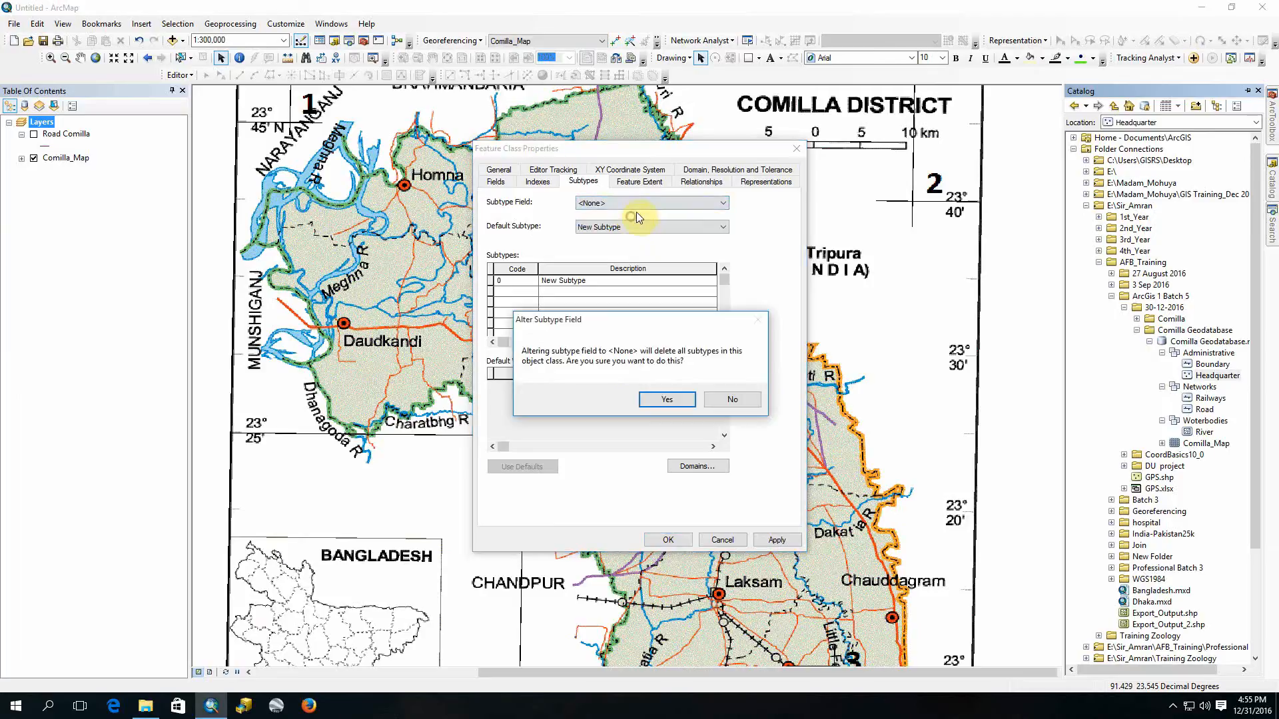
left_click(668, 403)
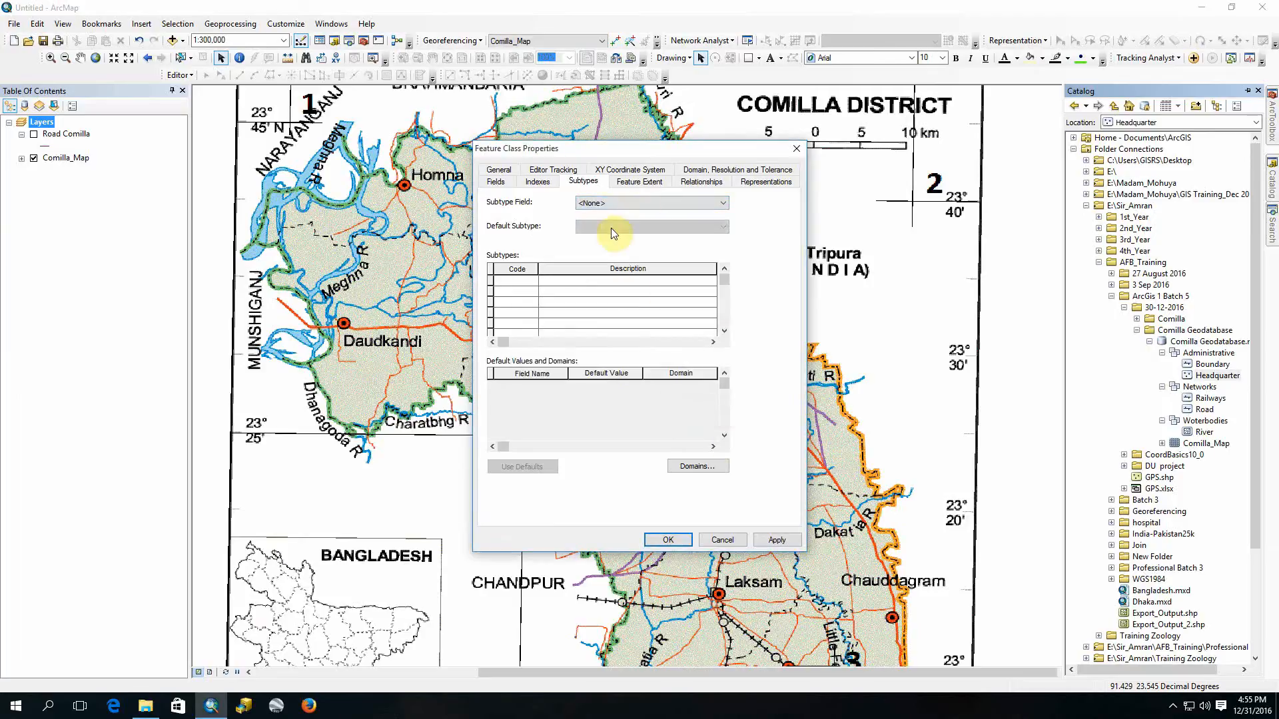
left_click(609, 205)
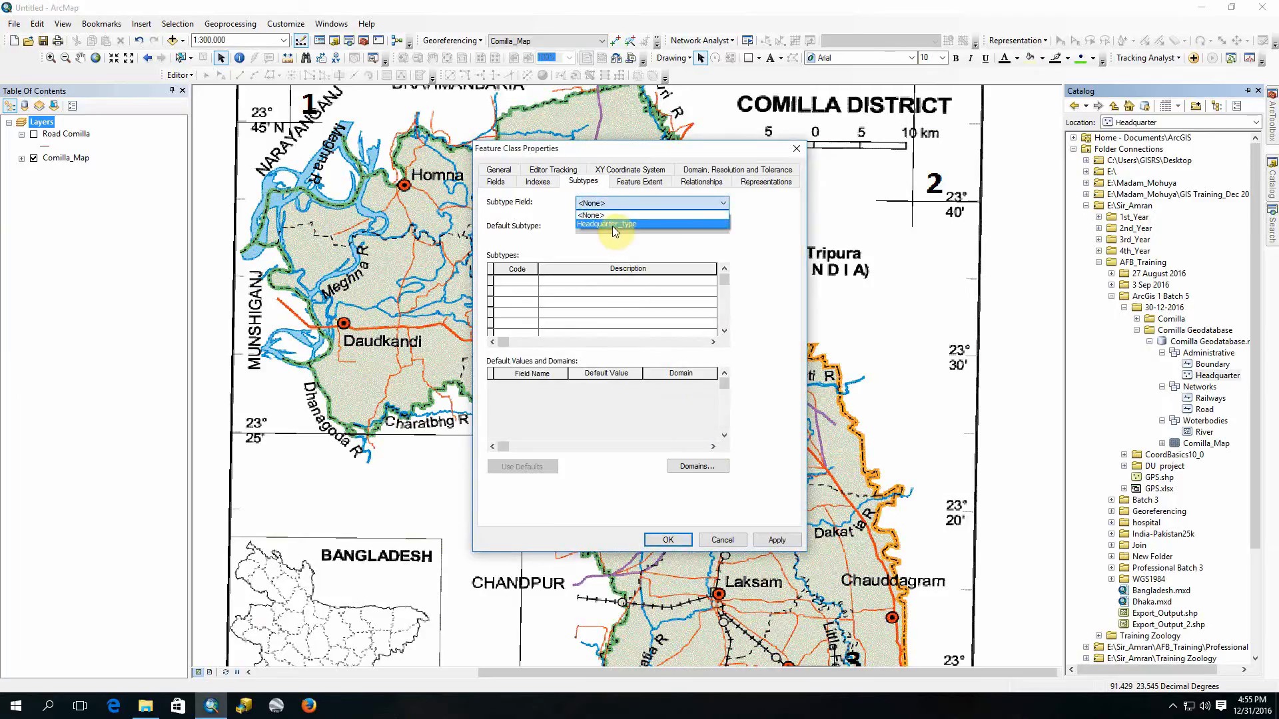
left_click(496, 188)
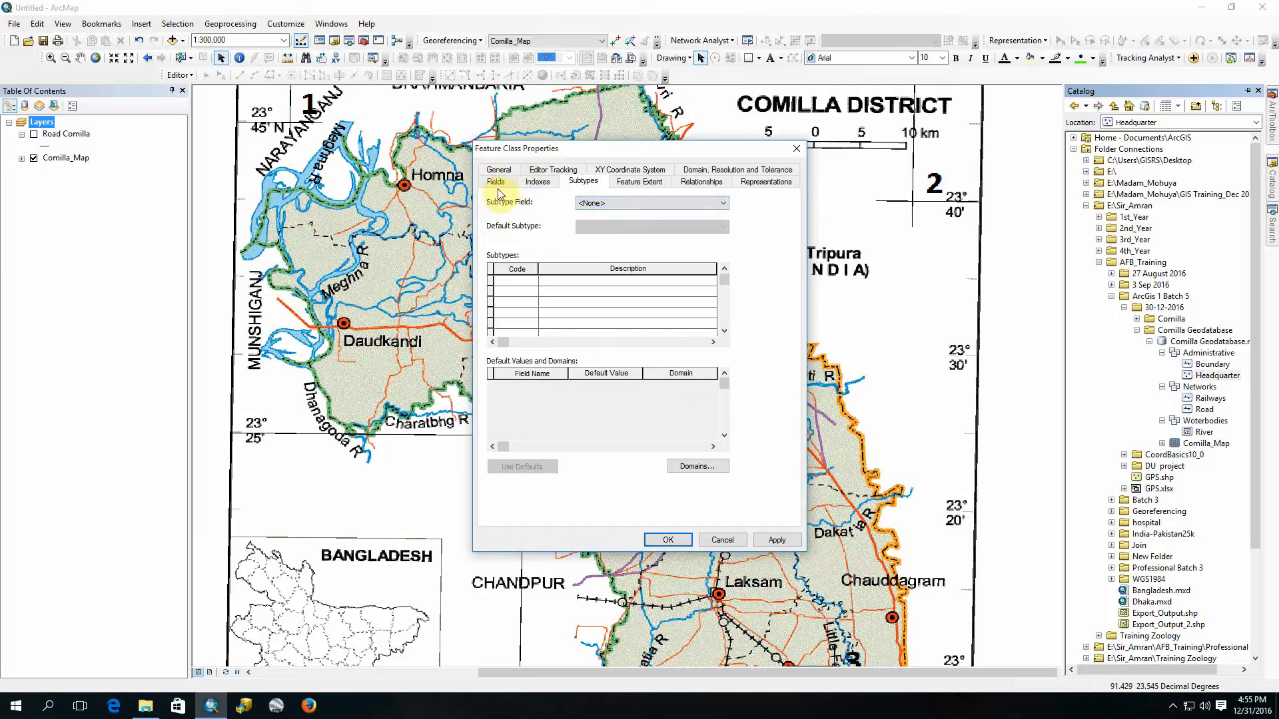
Step: Set the alias of the Headquarter_type field to "Headquarter Type" and apply the change
left_click(498, 188)
left_click(561, 236)
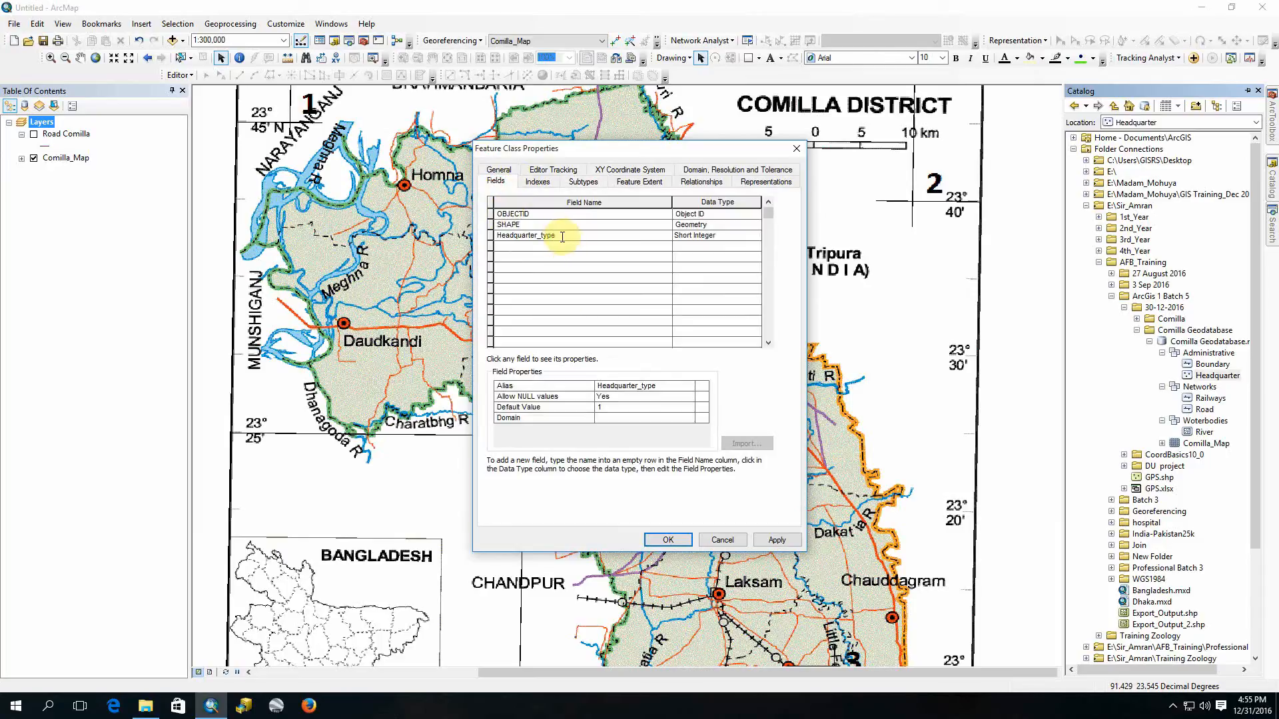
left_click(643, 385)
key("BackSpace")
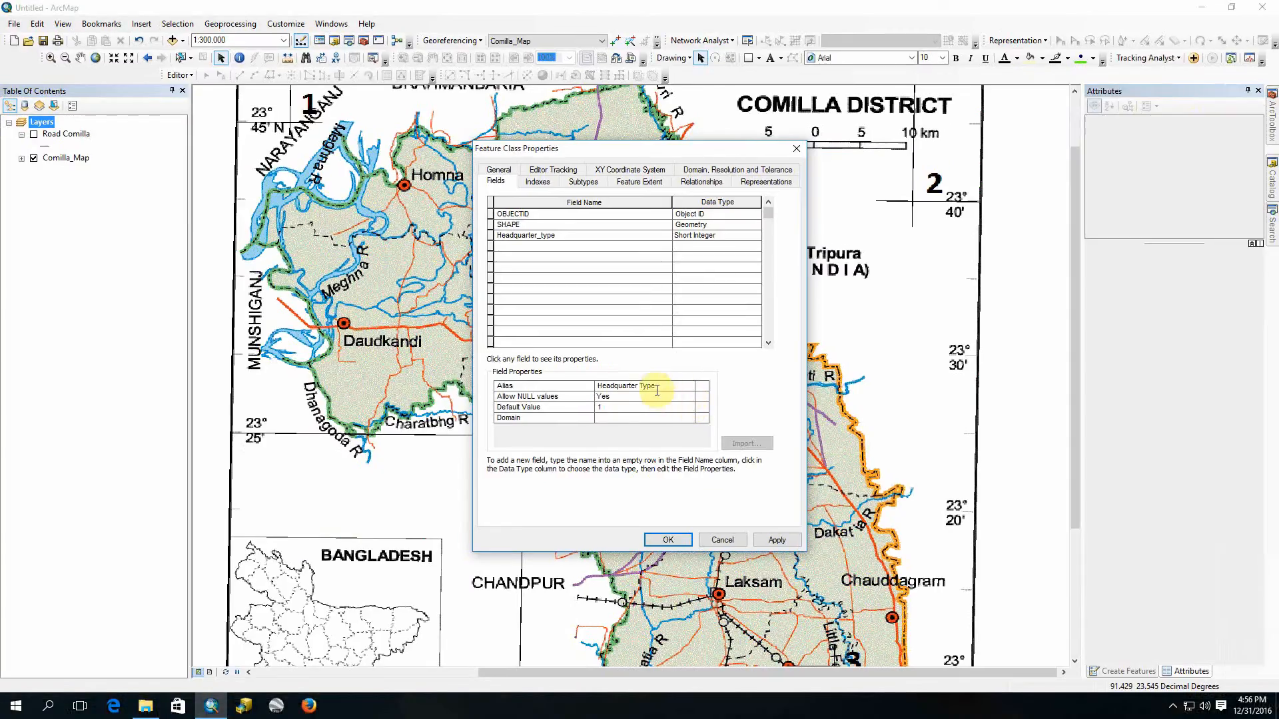
left_click(626, 374)
left_click(775, 538)
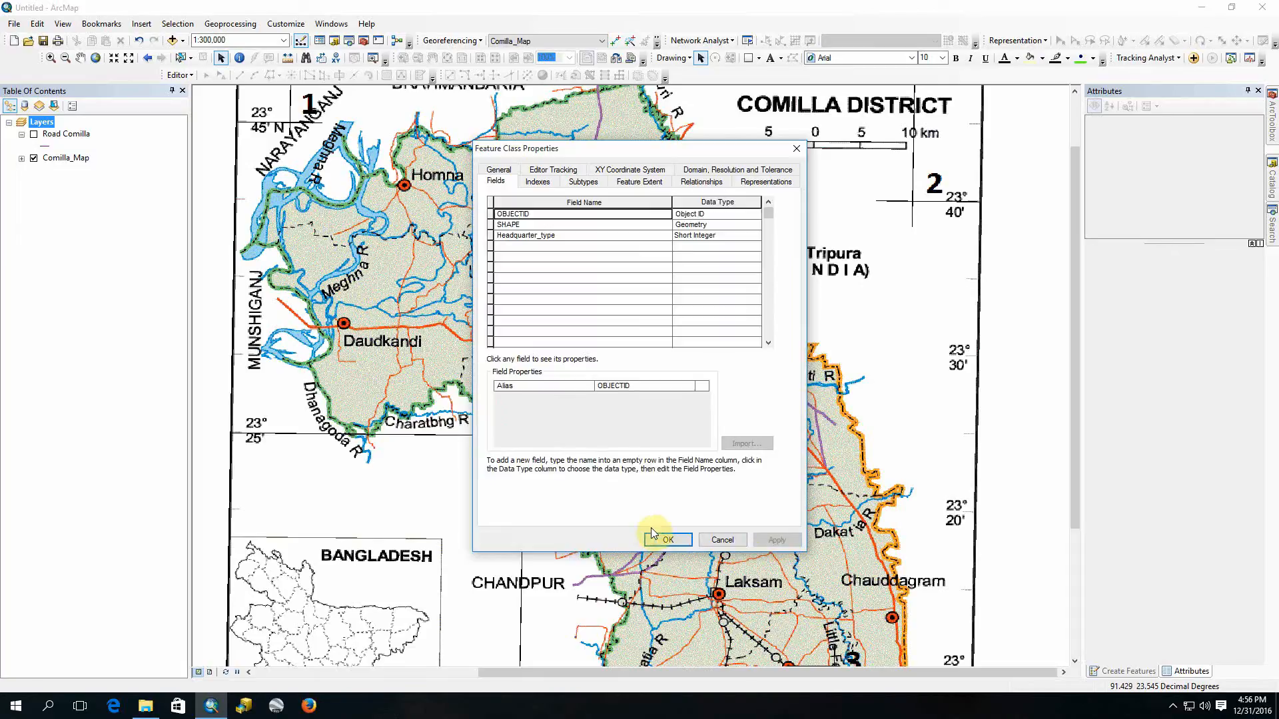
Step: Use Headquarter_type as the subtype field and define the first subtype with code 1 and description Upazila
left_click(581, 183)
left_click(635, 201)
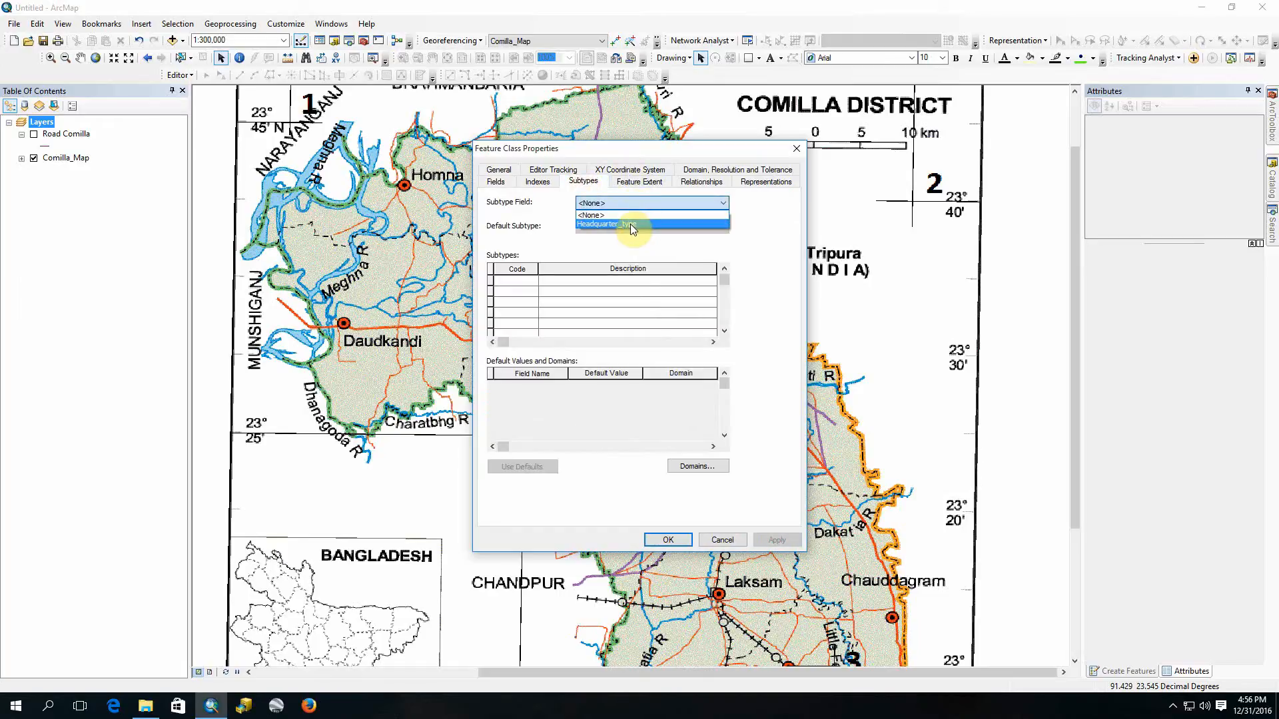
left_click(632, 225)
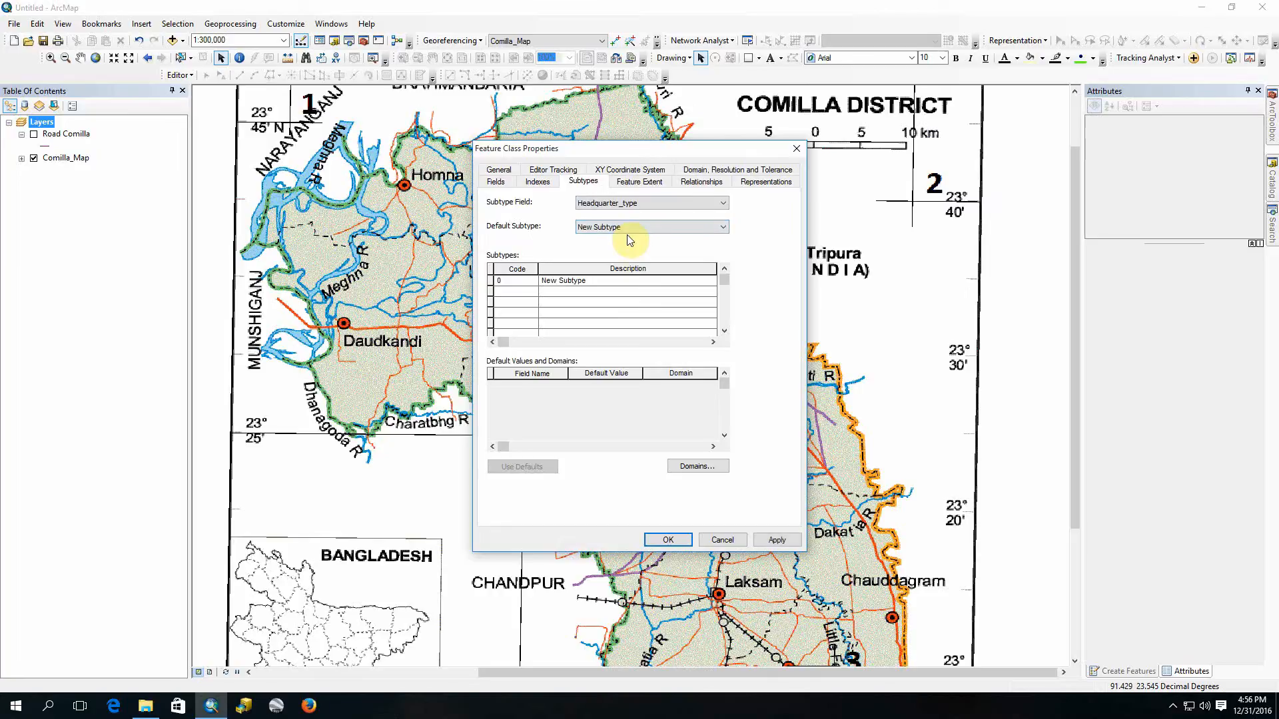
left_click(510, 282)
type("1")
key("Tab")
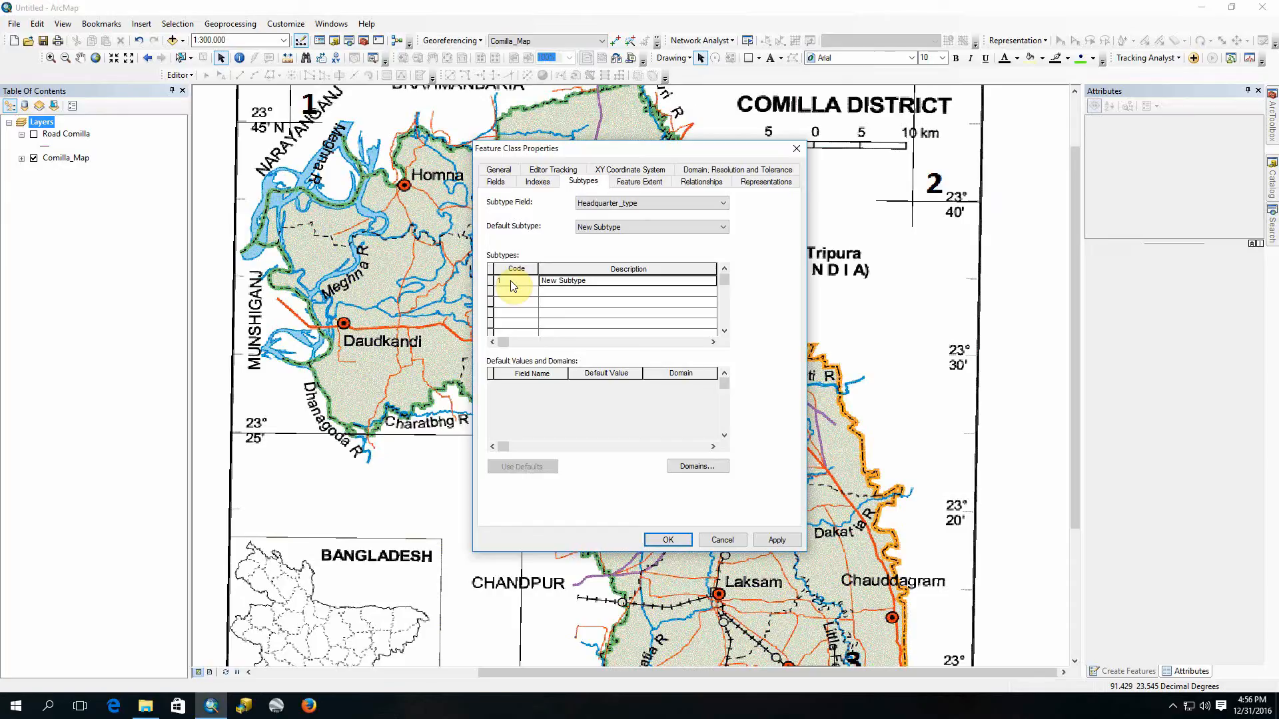
type("Upazila")
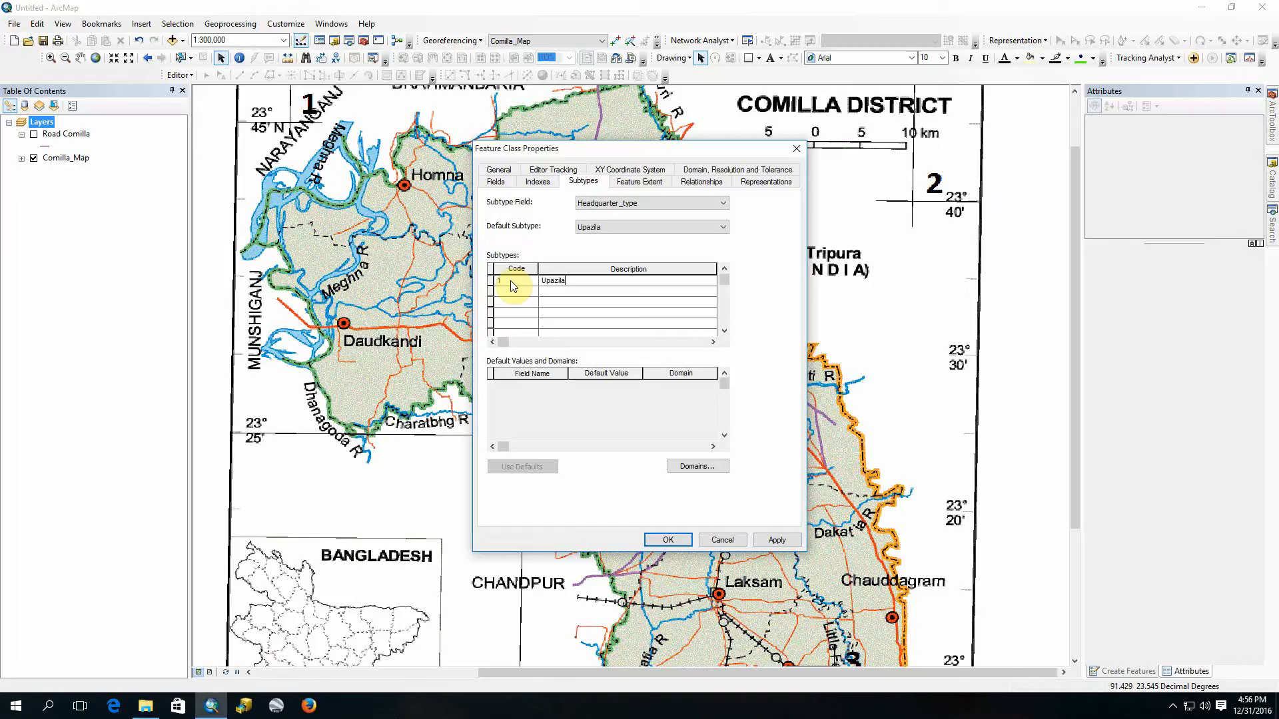
Step: Add a second subtype with code 2 and description District, apply the subtypes and close the properties
left_click(532, 303)
type("2")
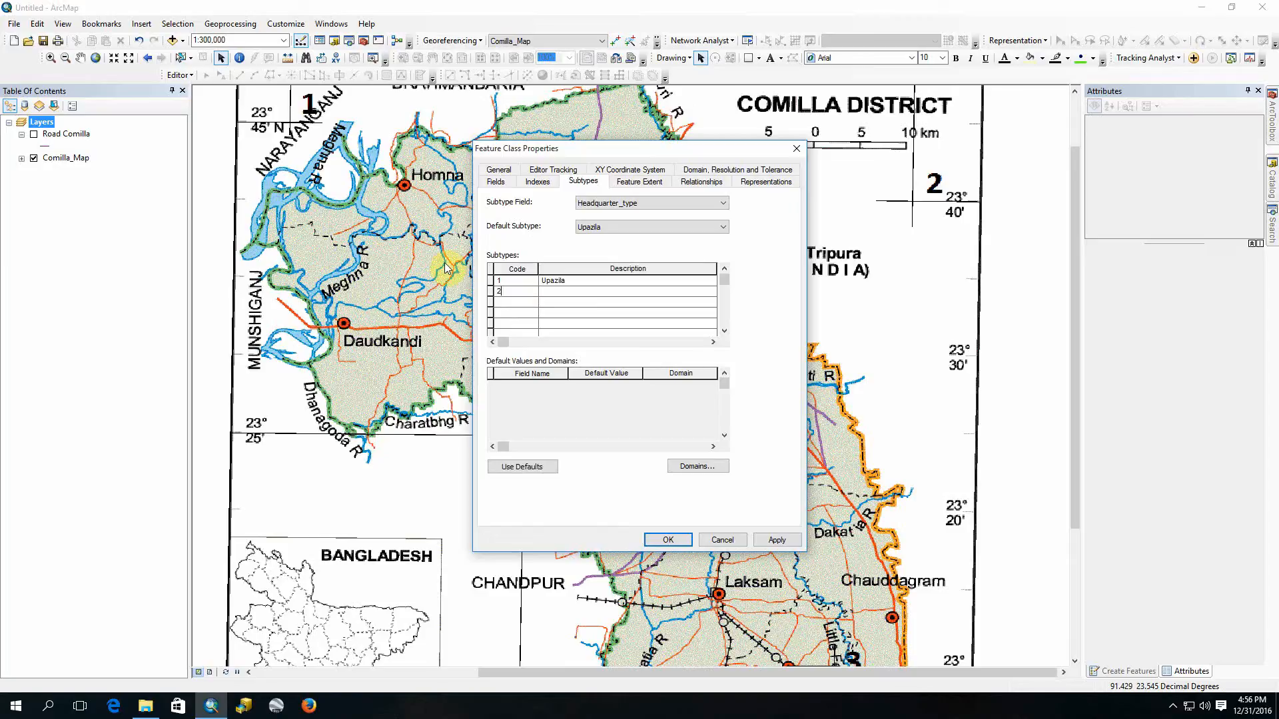
key("Tab")
type("Z")
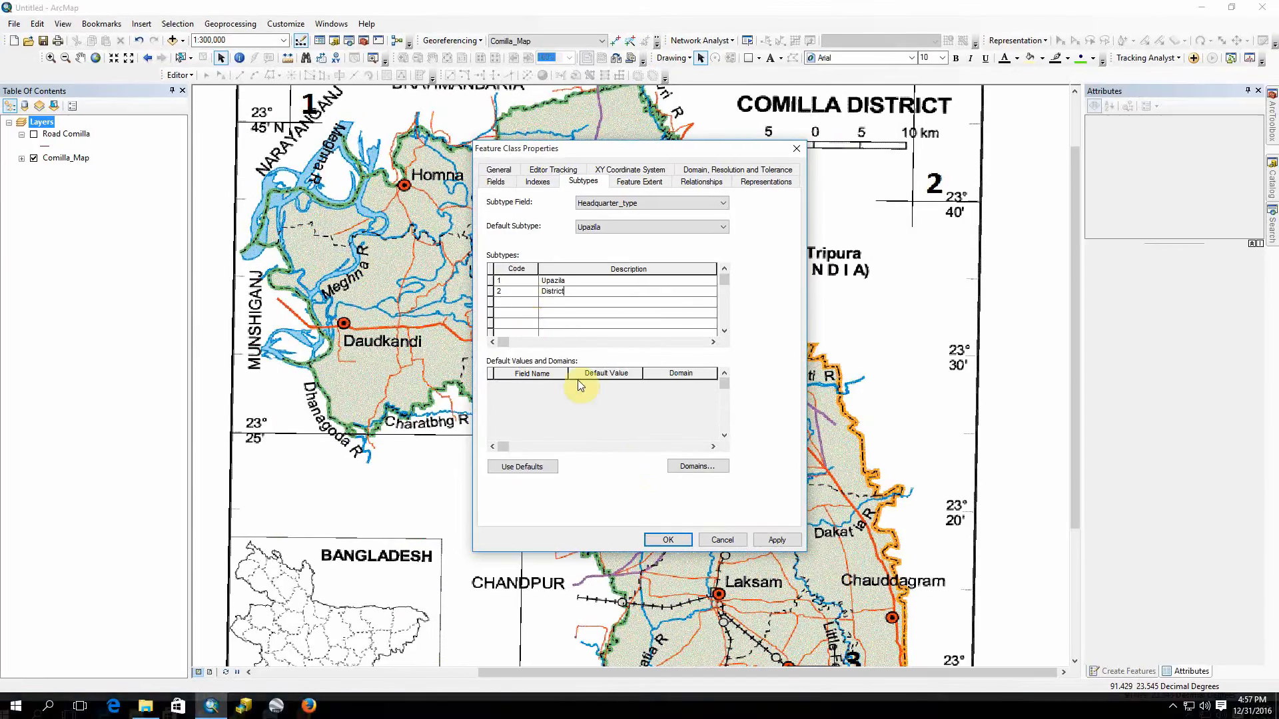
left_click(774, 540)
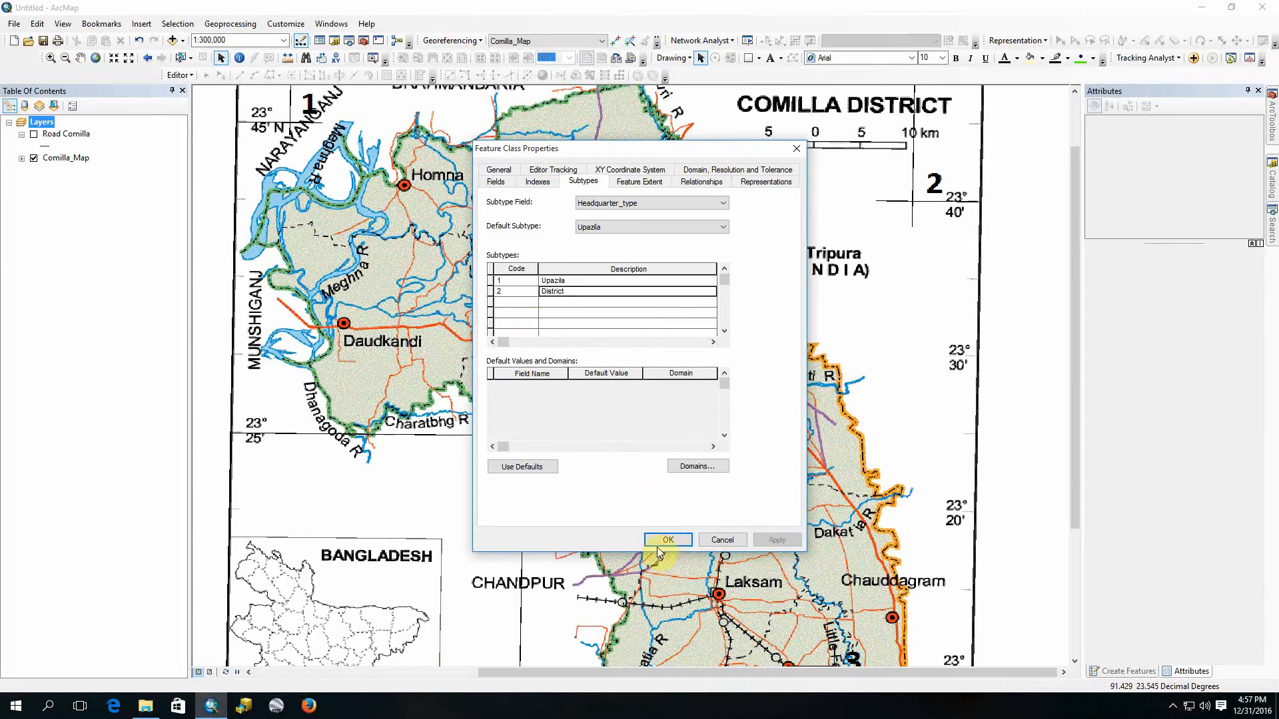
left_click(657, 542)
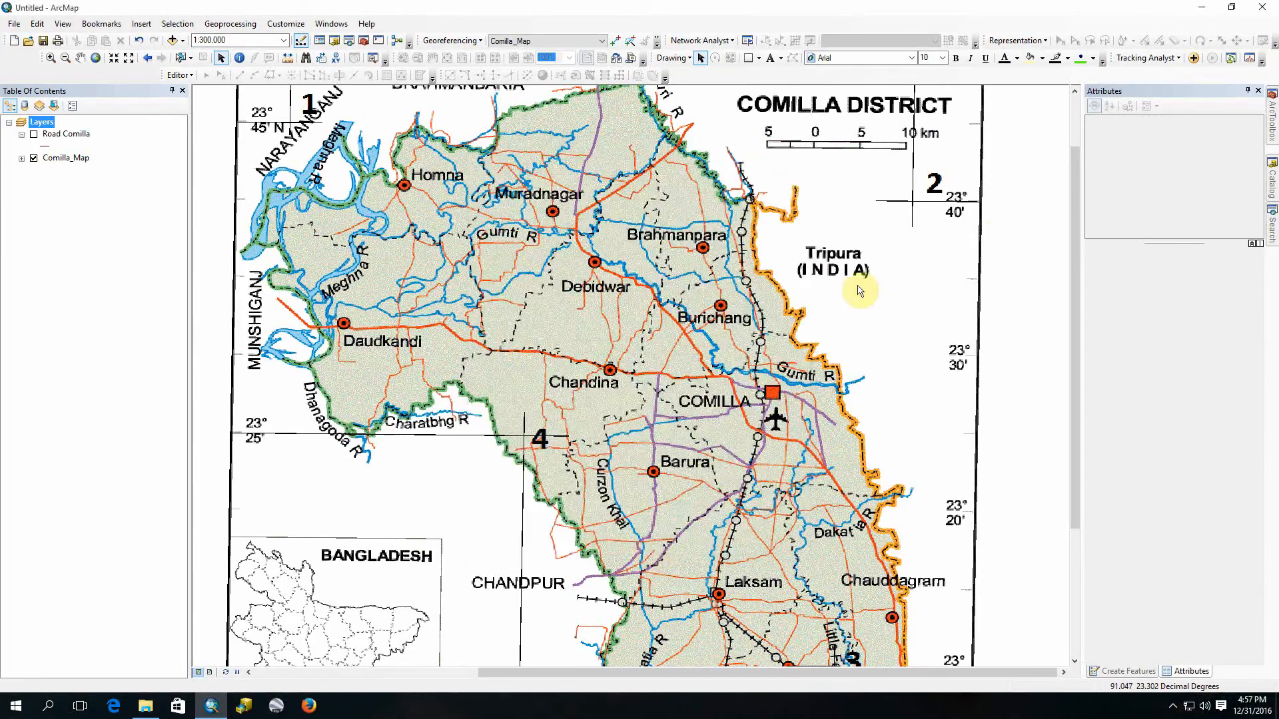
Step: Add the Headquarter feature class from the Administrative dataset of the Comilla geodatabase to the map
left_click(1272, 177)
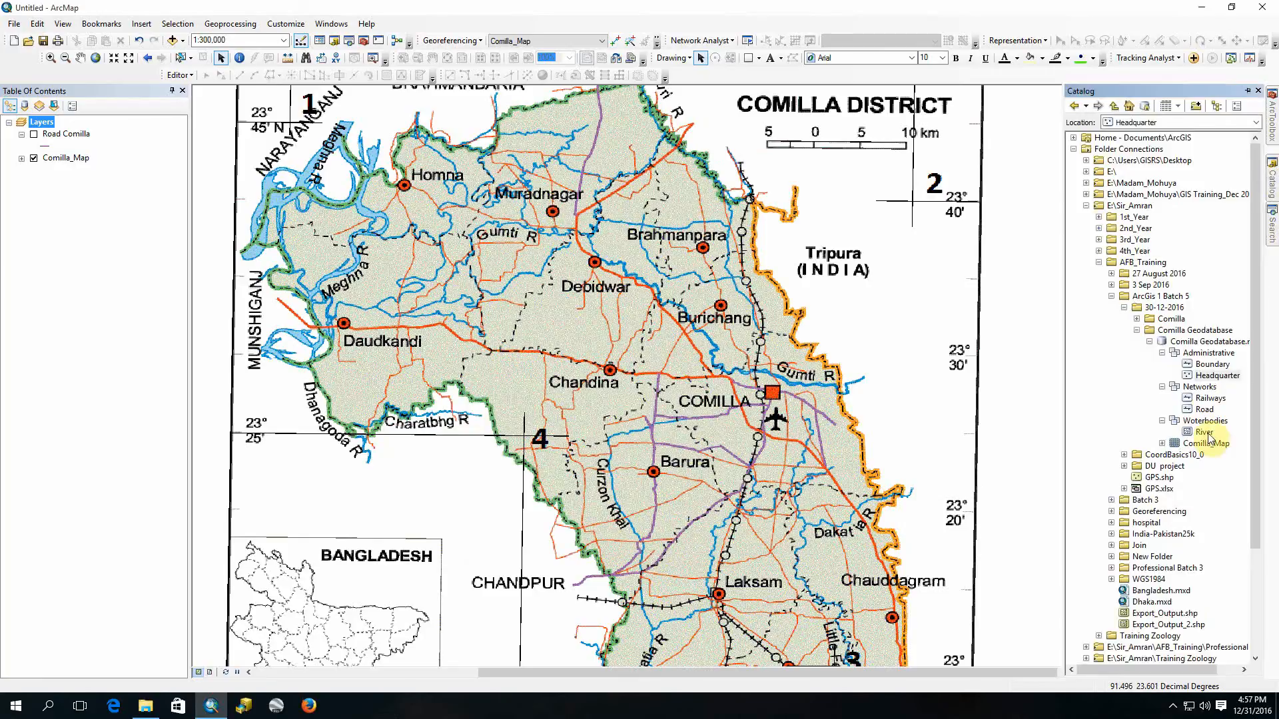
left_click_drag(1212, 377, 106, 187)
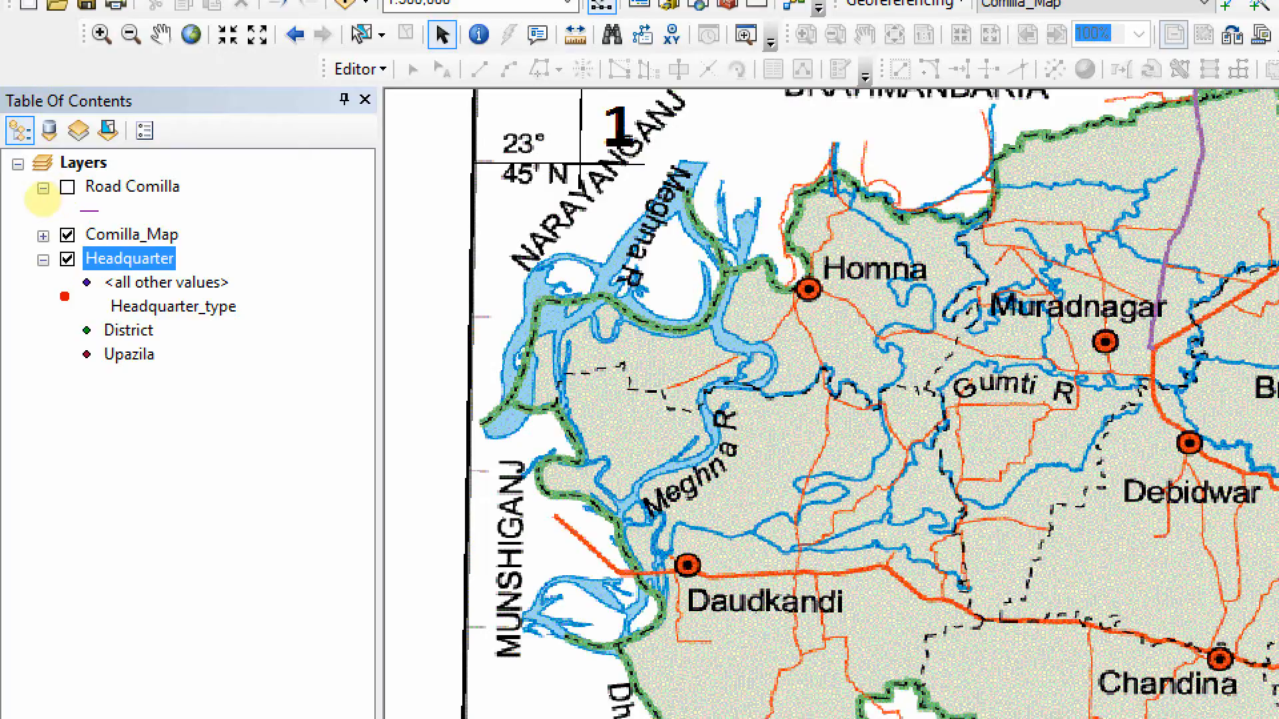
mouse_move(66, 272)
left_mouse_down()
mouse_move(110, 288)
mouse_move(246, 278)
left_mouse_up()
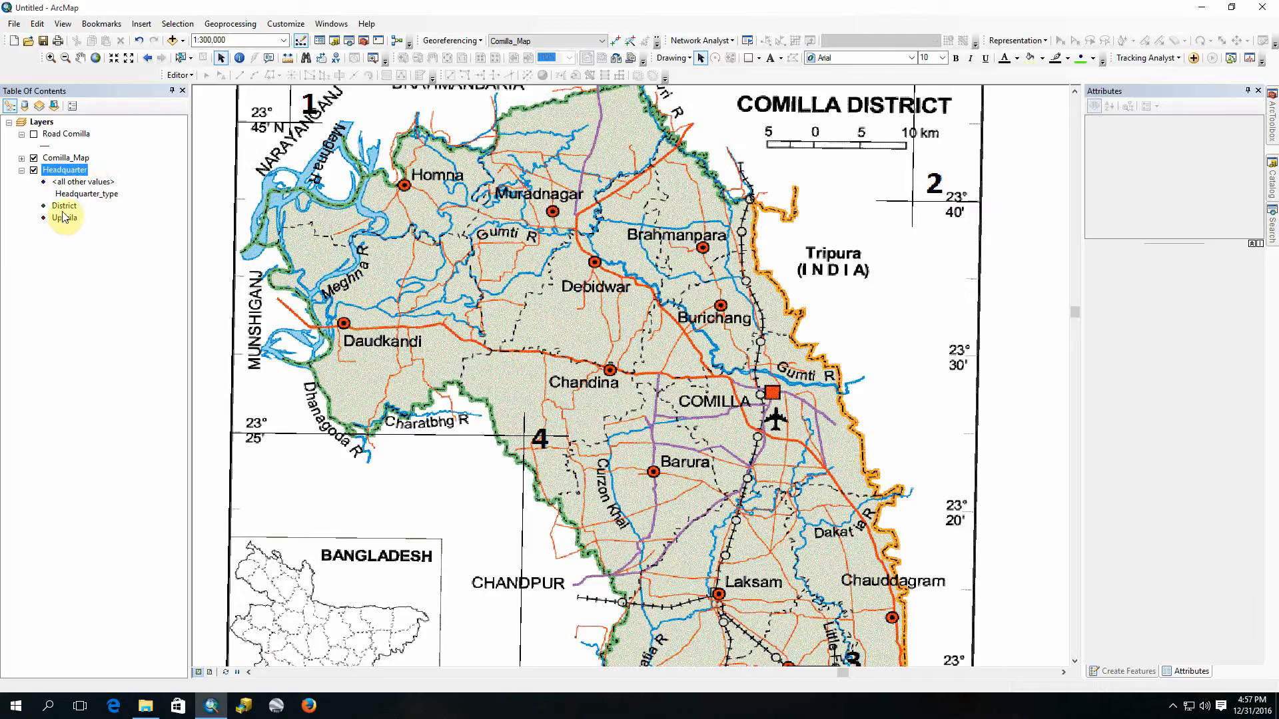
Step: Start an edit session on the Headquarter layer and display its feature templates
left_click(178, 75)
left_click(210, 91)
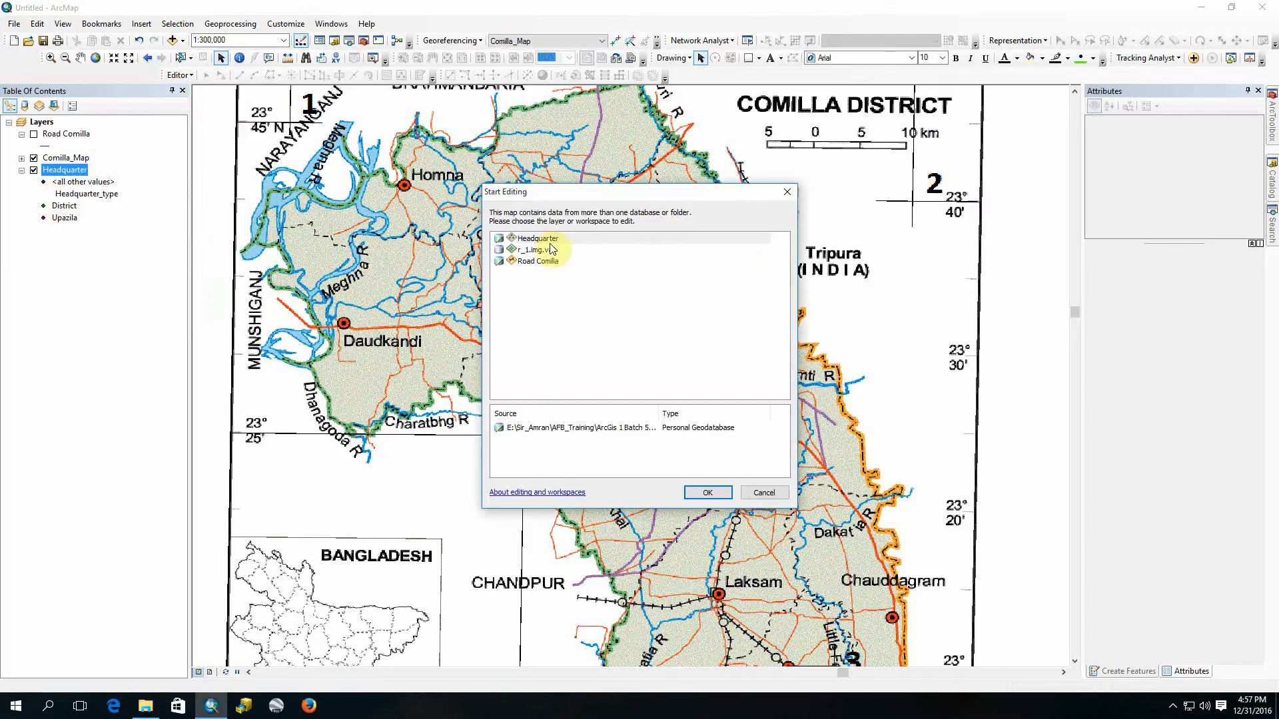
left_click(550, 241)
left_click(707, 492)
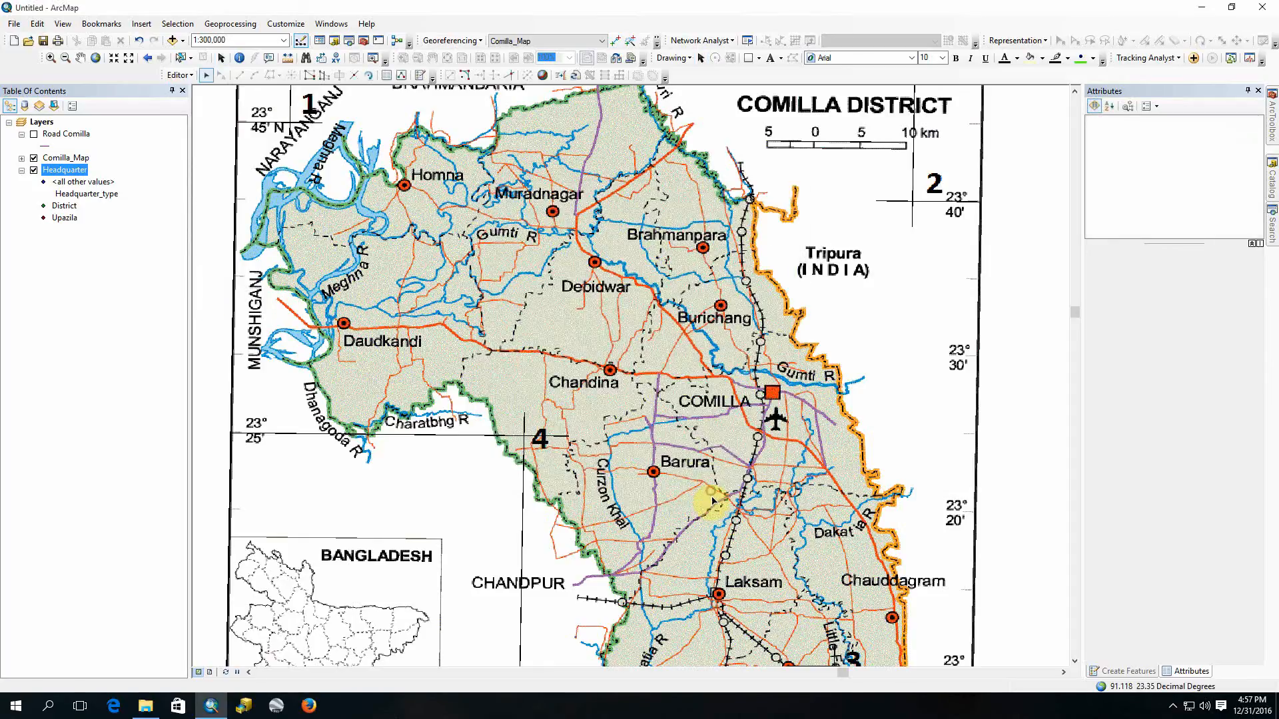
left_click(1115, 672)
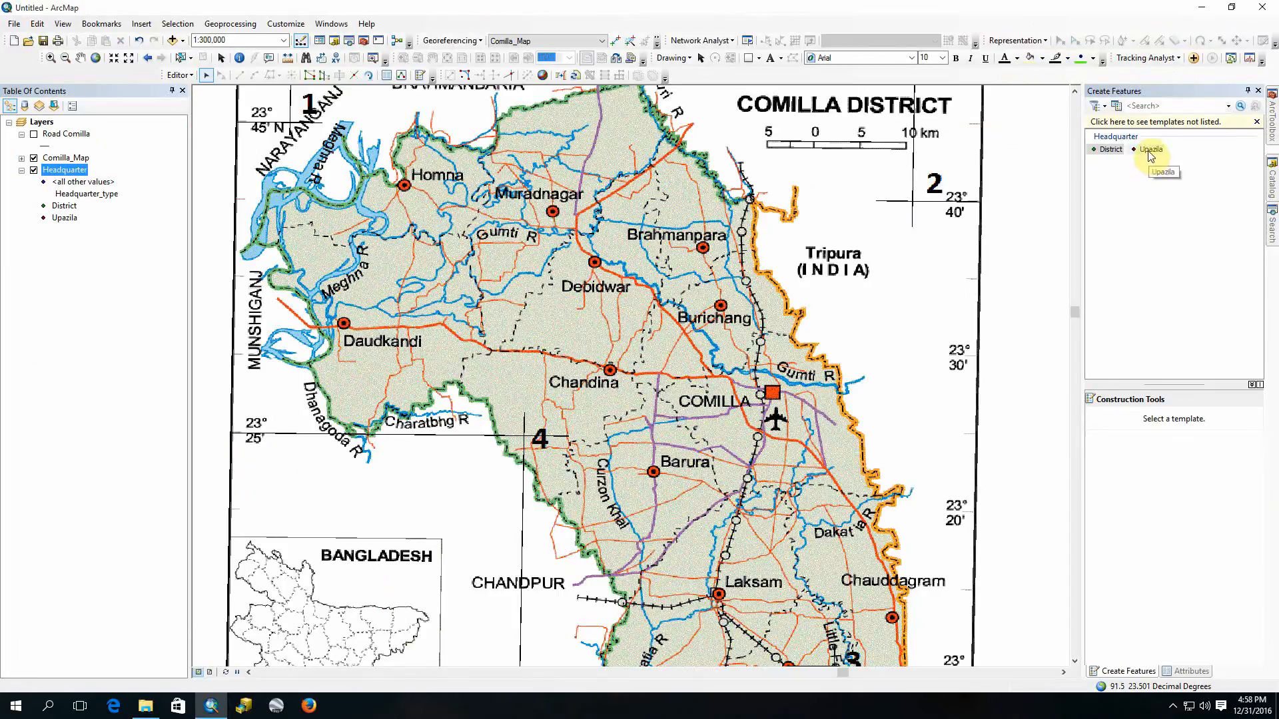
Step: Place Upazila headquarter points on the Nangalkot, Laksam and Chauddagram markers of the scanned map
left_click(1150, 150)
left_click_drag(847, 579, 833, 326)
scroll(807, 472, "down", 6)
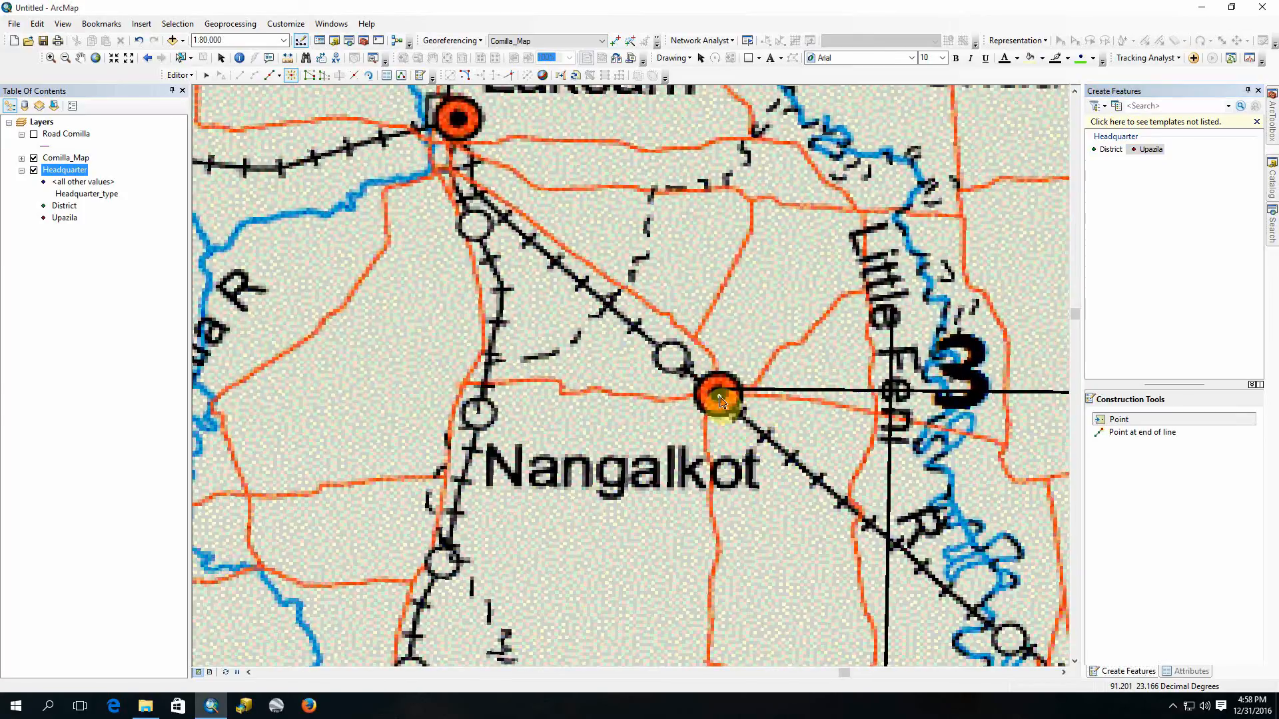
left_click(719, 396)
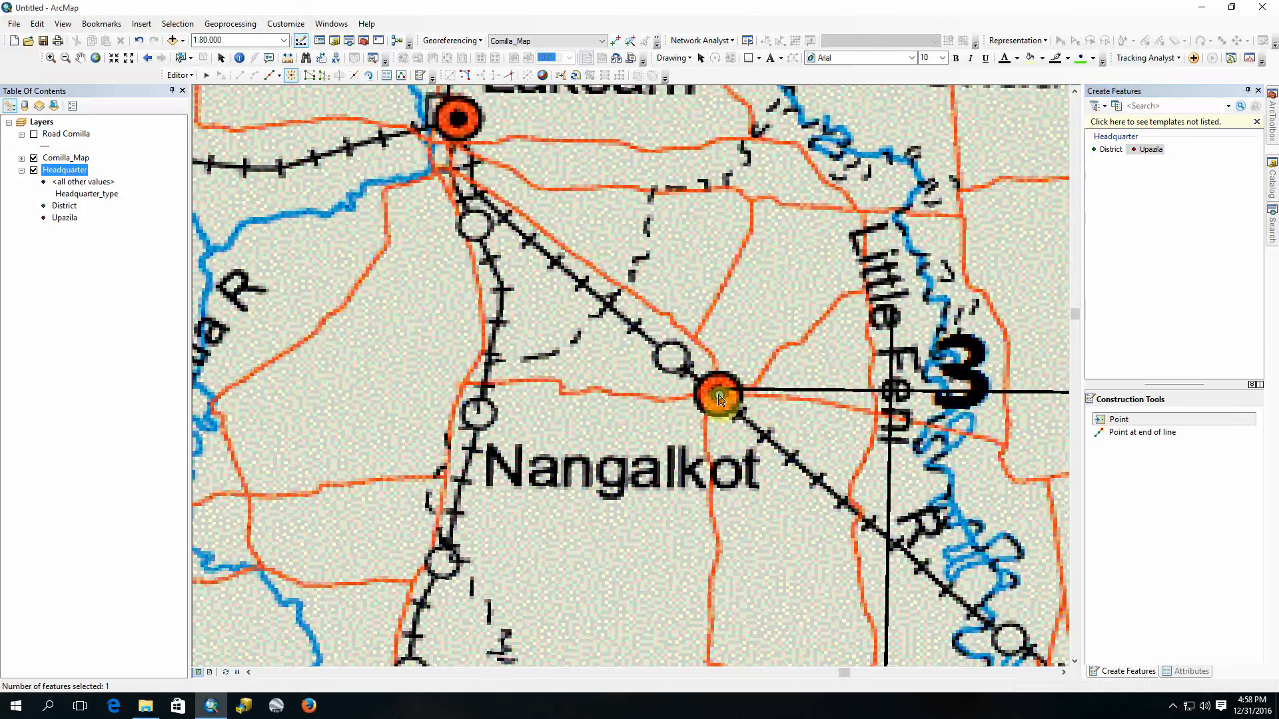
left_click(458, 121)
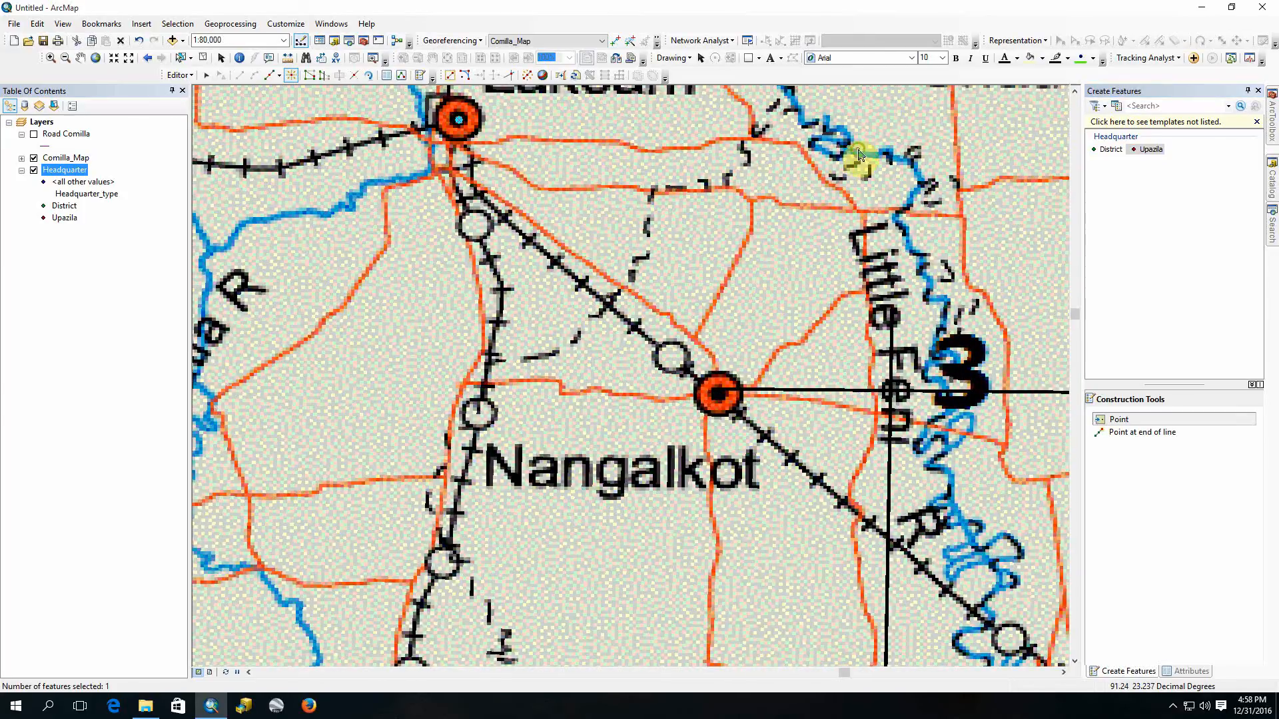
left_click_drag(857, 153, 631, 323)
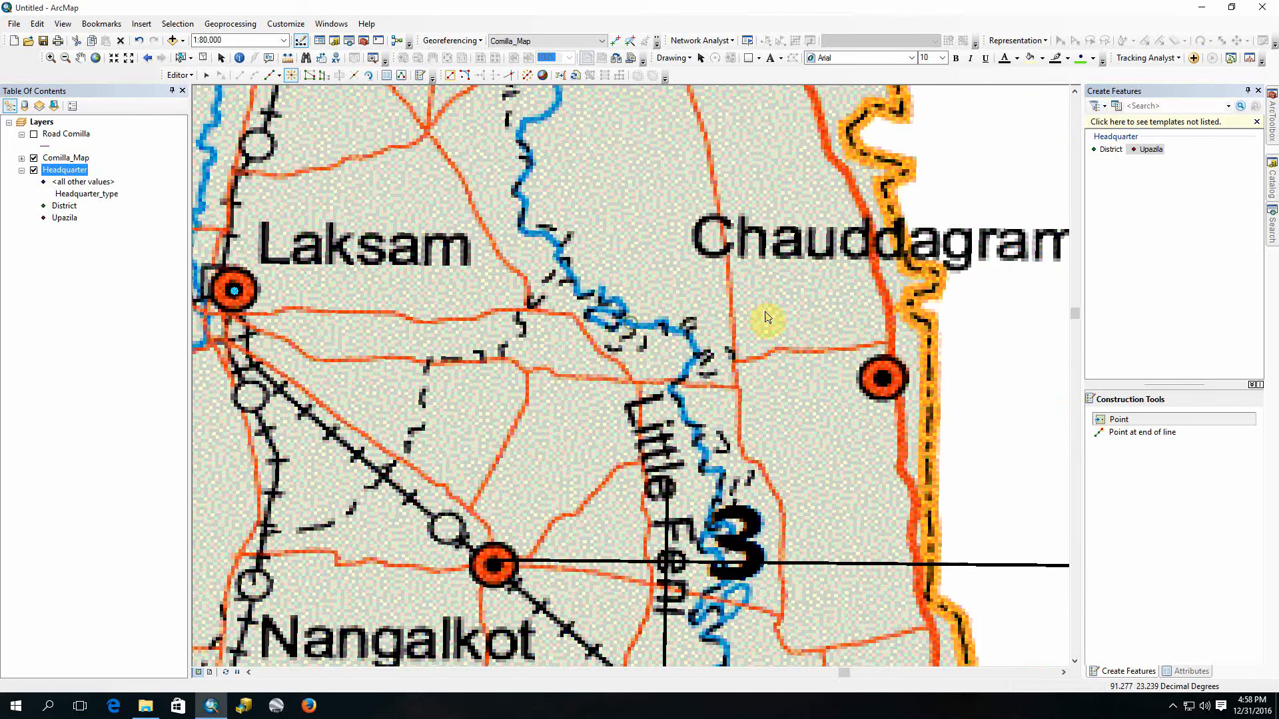
left_click(884, 381)
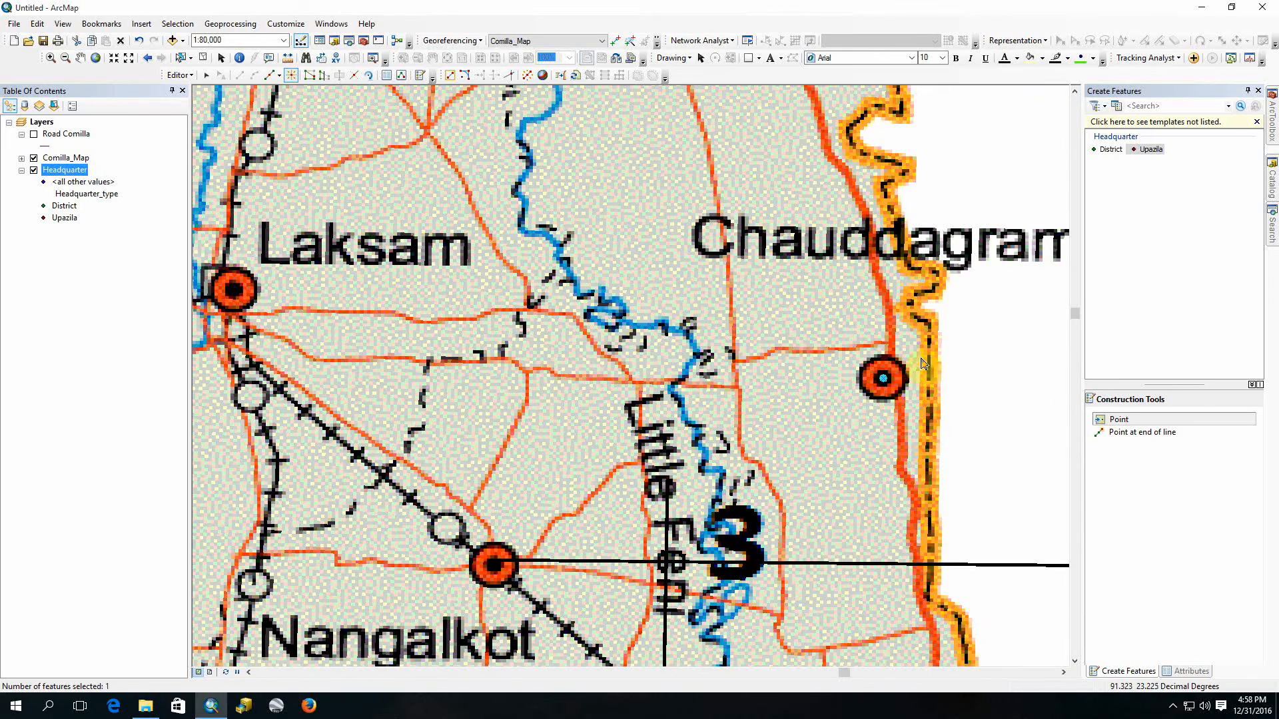
Step: Place Upazila headquarter points on the Barura and Chandina markers
left_click_drag(502, 289, 666, 490)
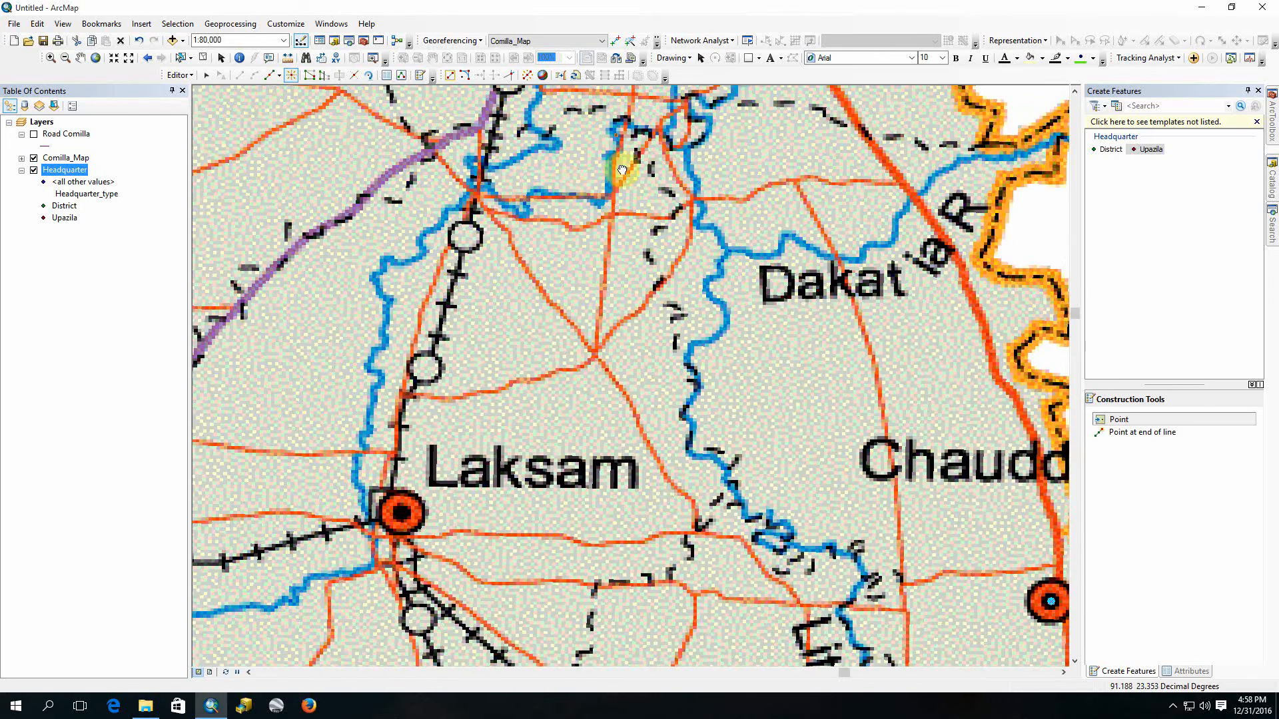
left_click_drag(614, 166, 699, 349)
left_click_drag(565, 294, 671, 498)
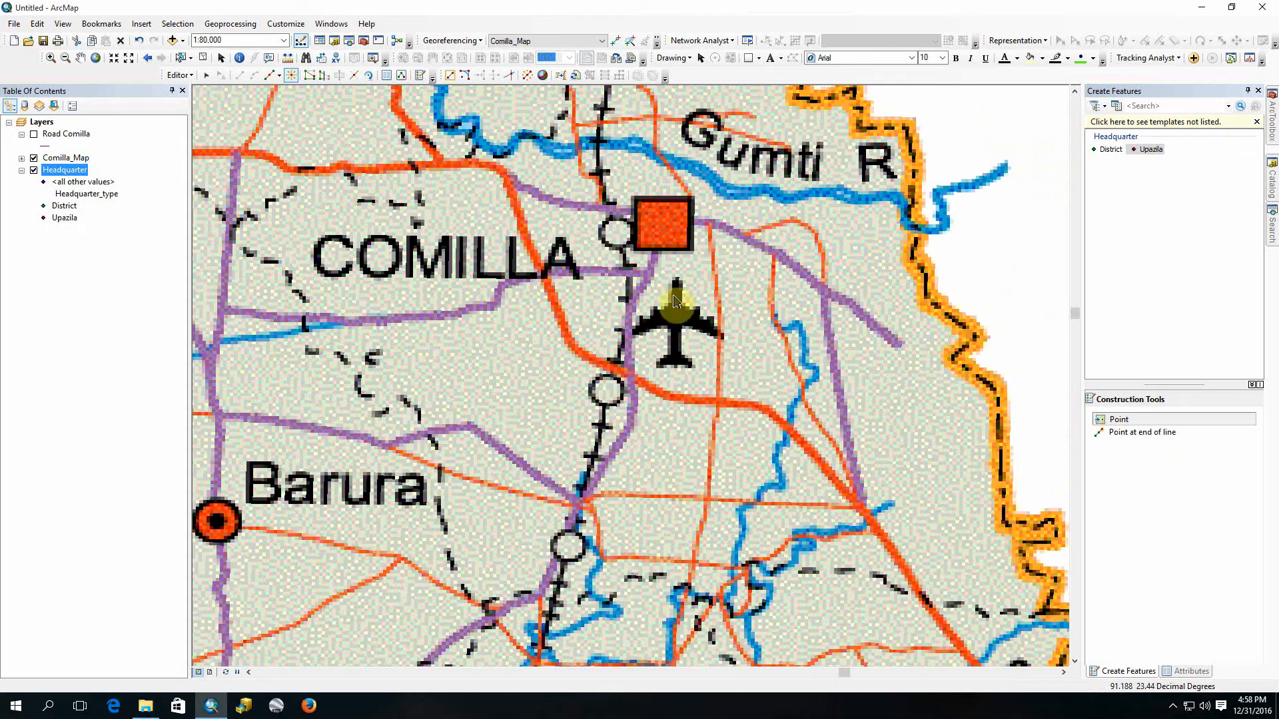
left_click_drag(502, 402, 855, 184)
left_click(570, 306)
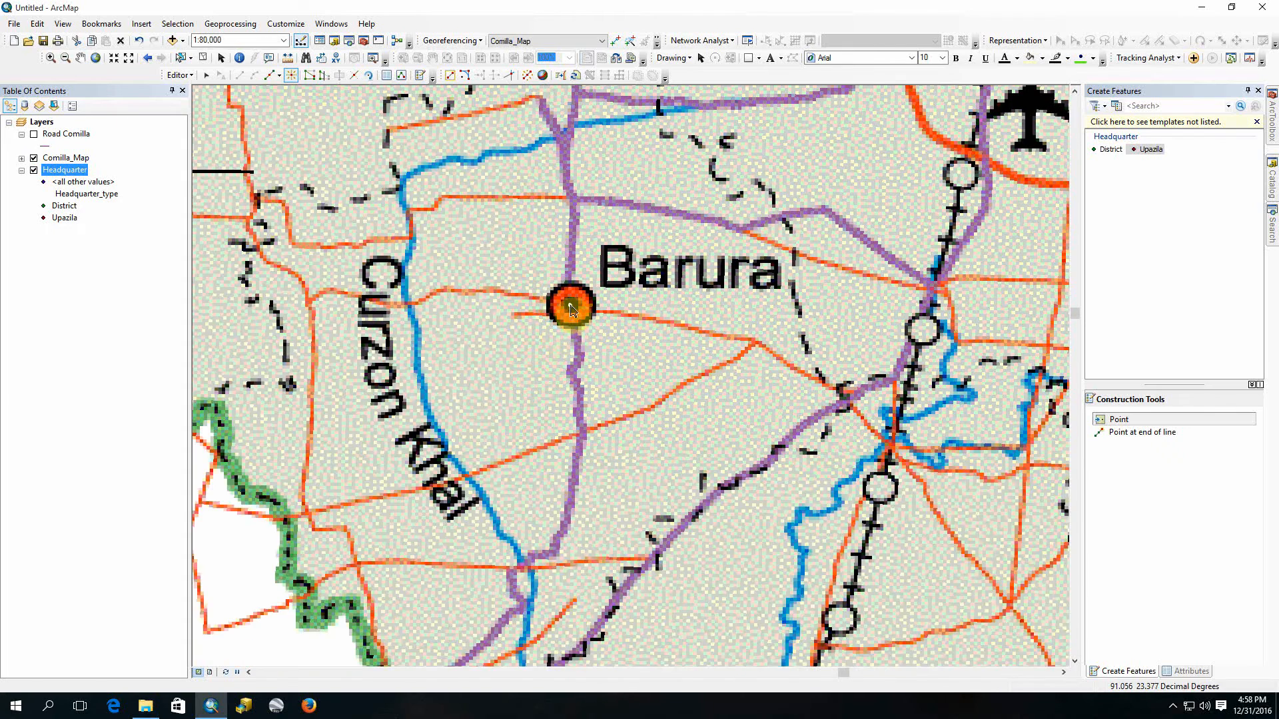
left_click_drag(471, 377, 823, 435)
left_click_drag(539, 340, 570, 488)
scroll(576, 464, "up", 1)
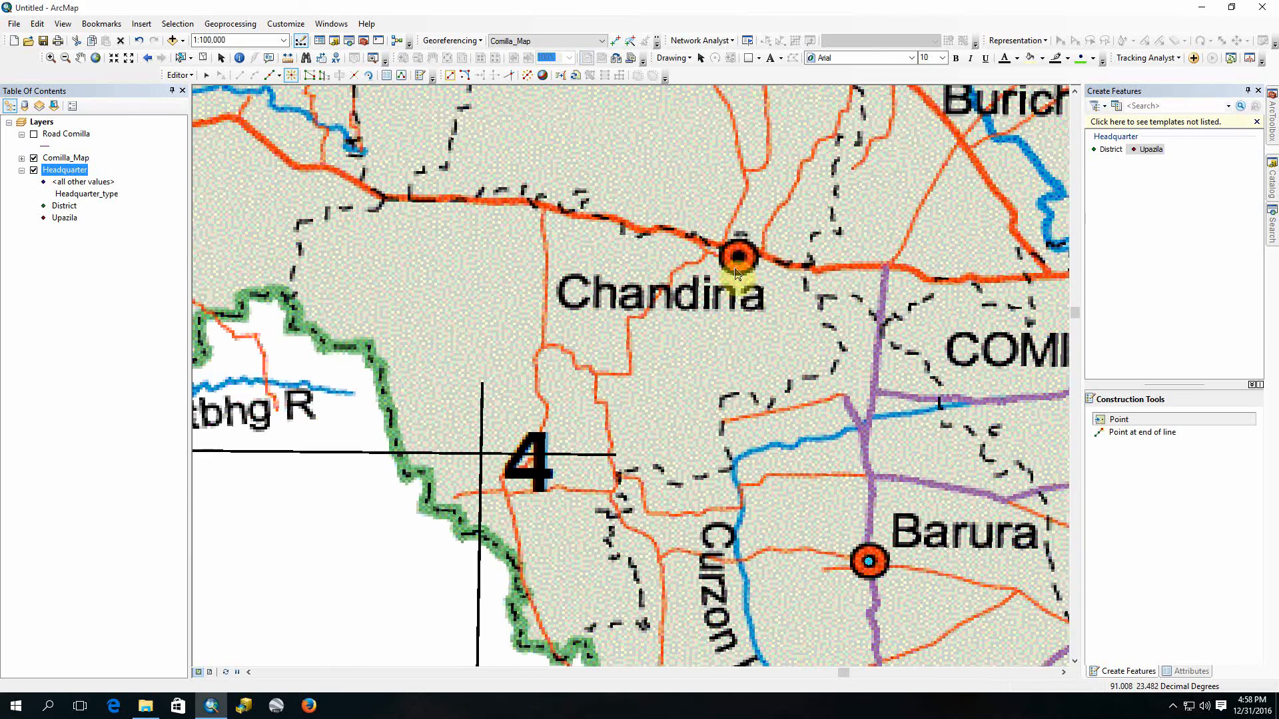
left_click(739, 259)
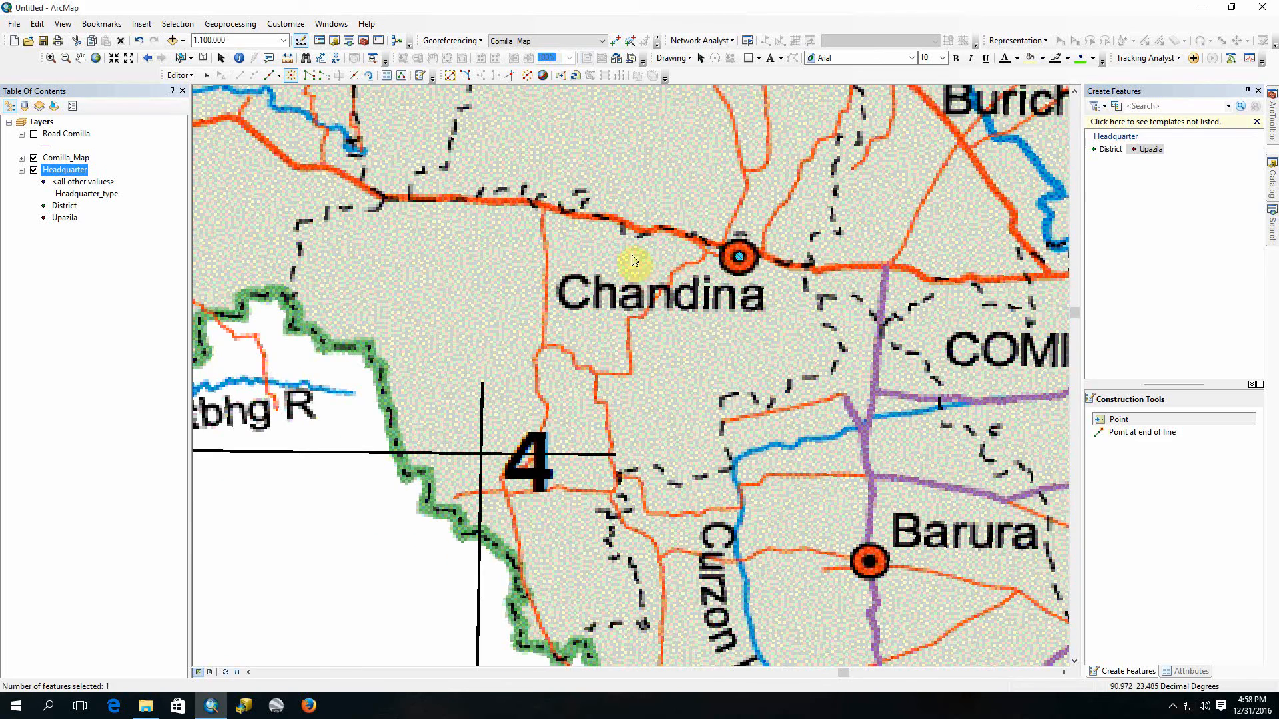
Step: Place Upazila headquarter points on the Debidwar, Burichang and Brahmanpara markers
left_click_drag(642, 262, 607, 492)
left_click(681, 173)
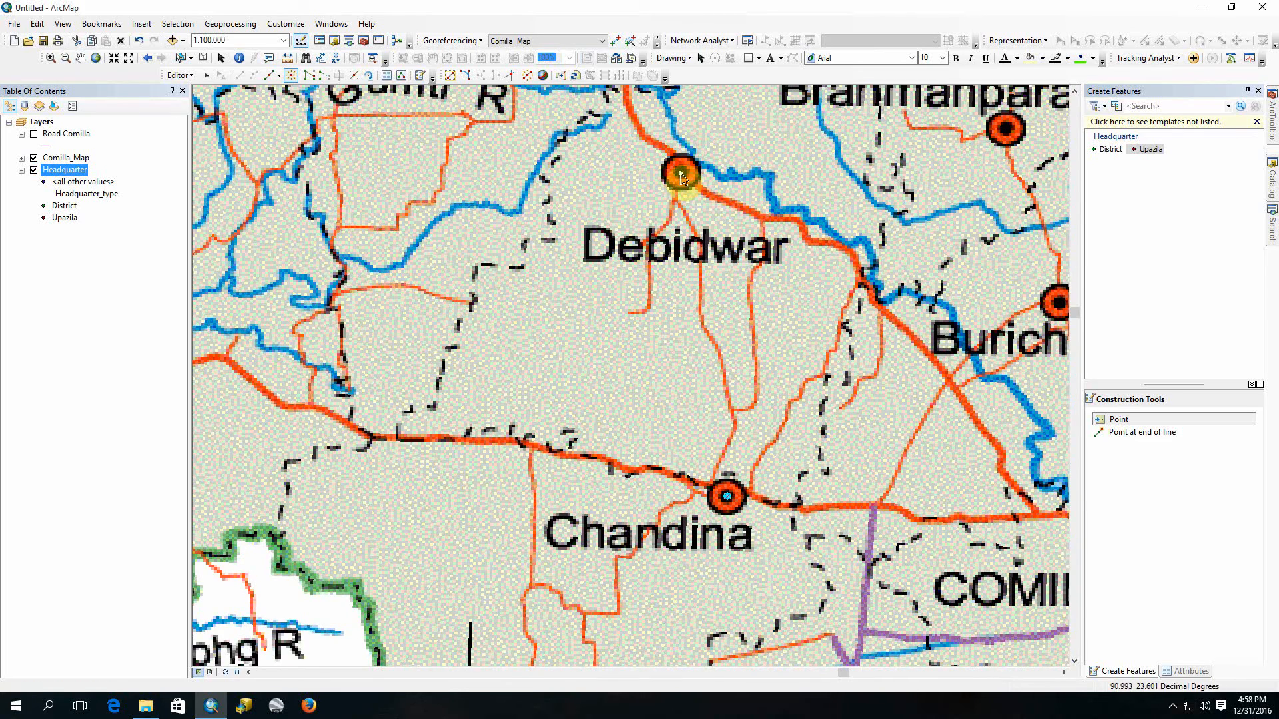
left_click_drag(878, 188, 568, 325)
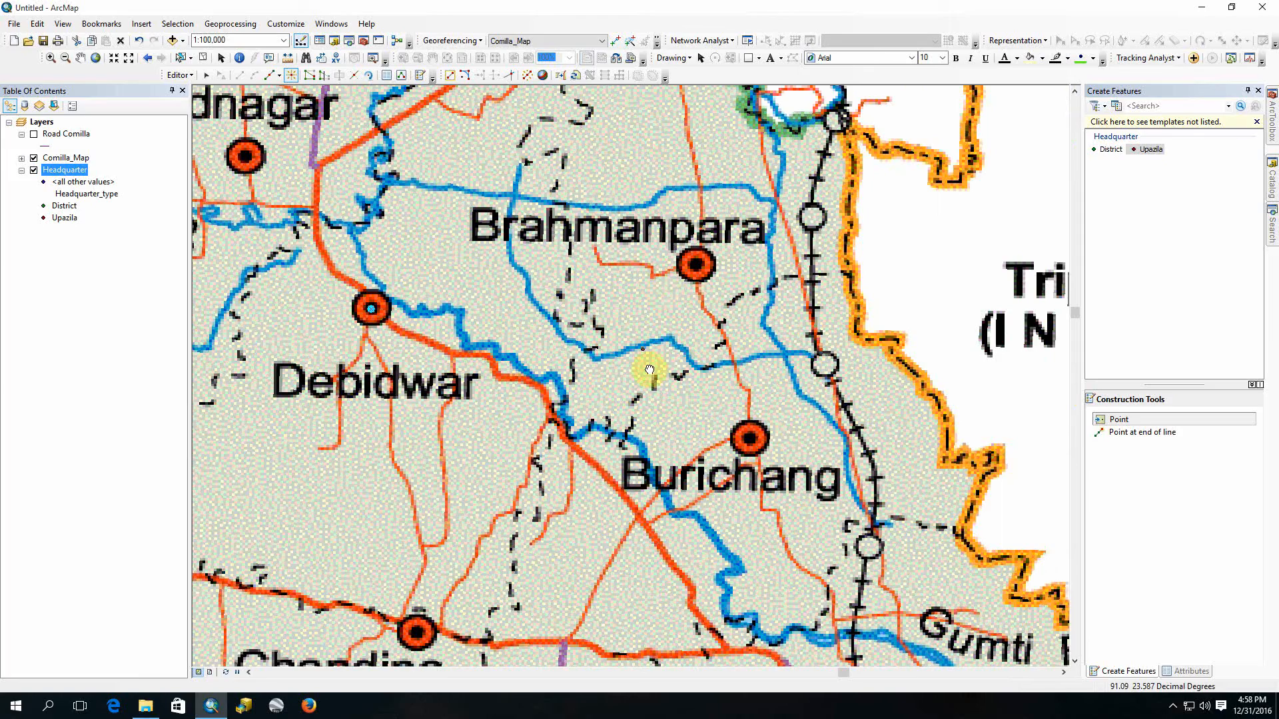
left_click(750, 440)
left_click(697, 269)
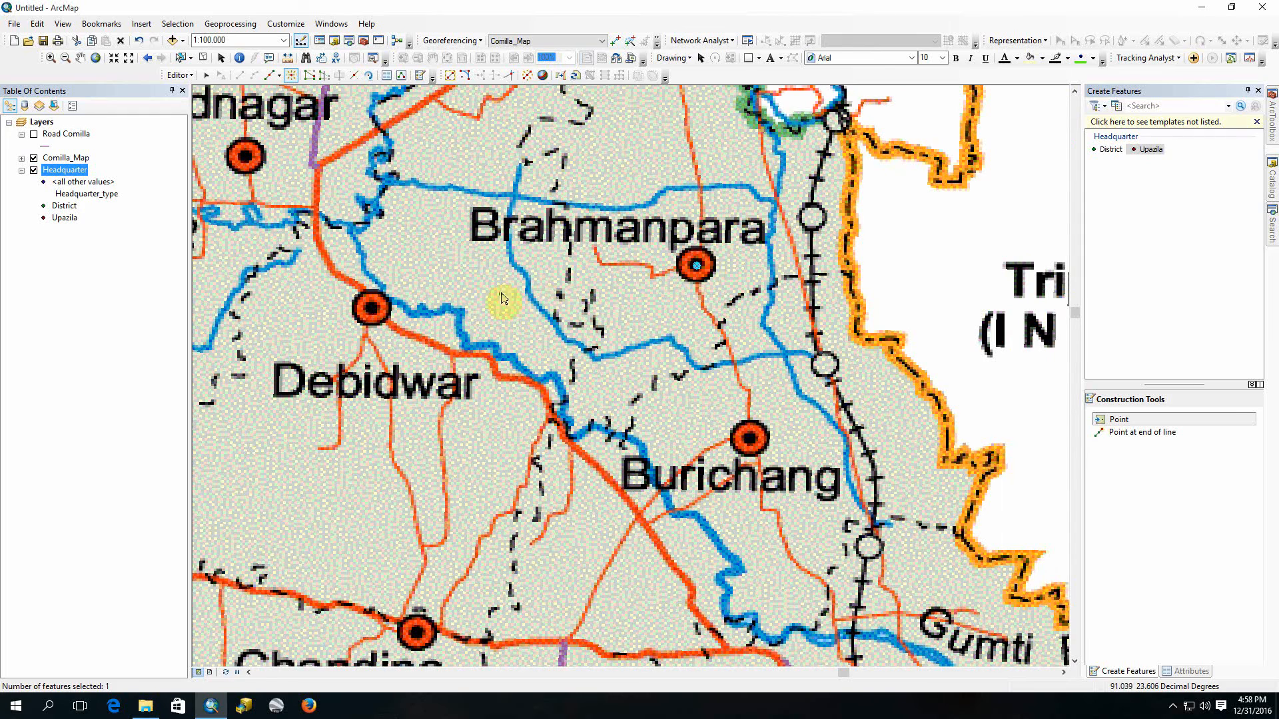
Step: Place Upazila headquarter points on the Muradnagar, Homna and Daudkandi markers
left_click_drag(499, 294, 736, 451)
left_click(490, 323)
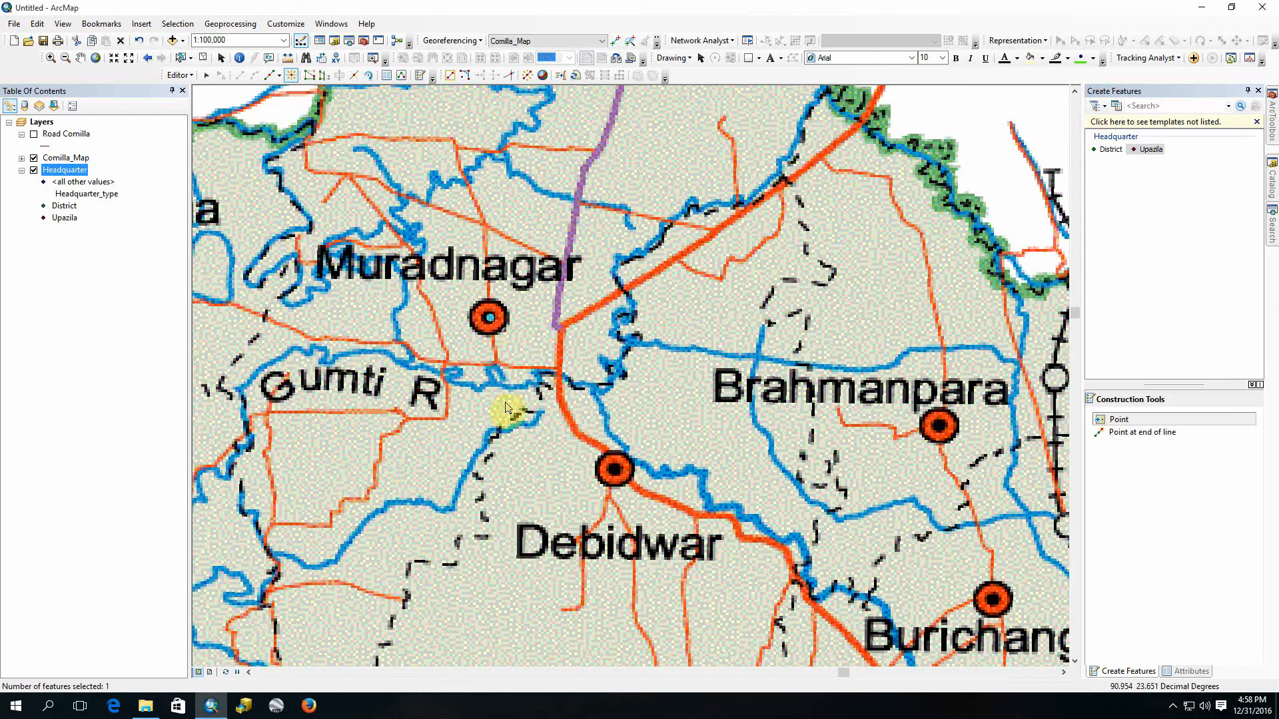
left_click_drag(426, 408, 788, 351)
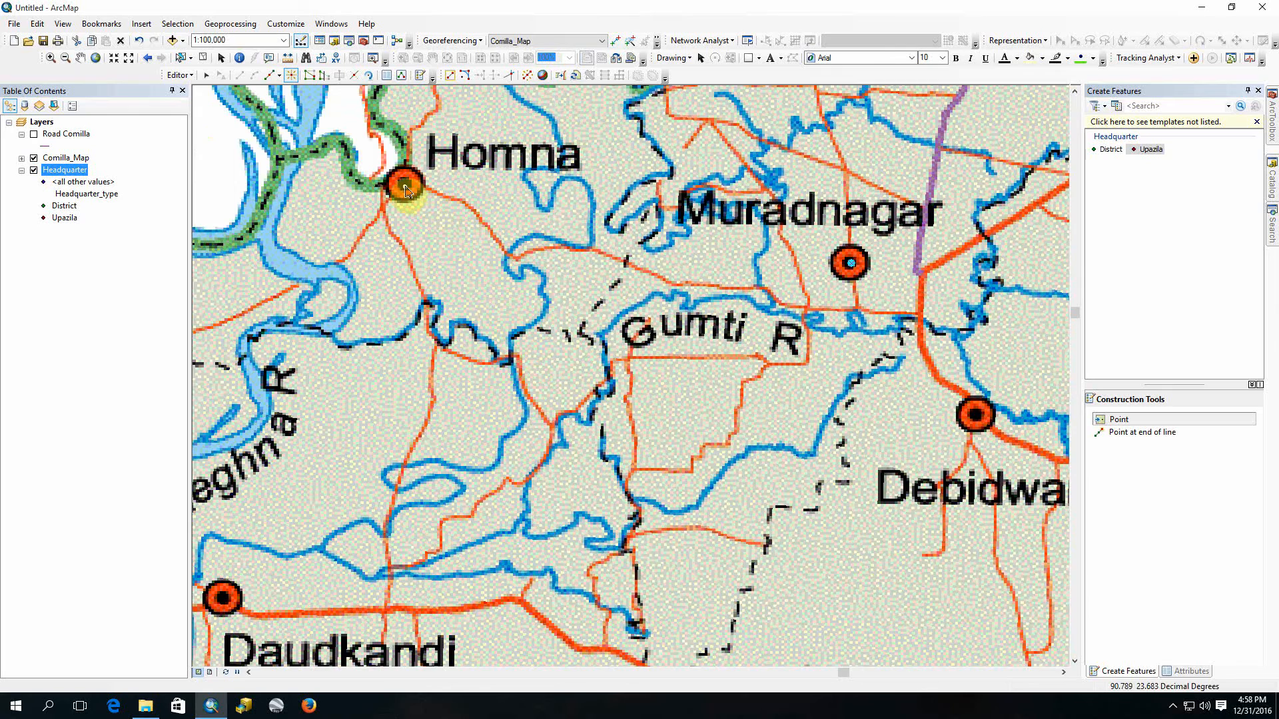
left_click(406, 187)
left_click_drag(422, 357, 737, 208)
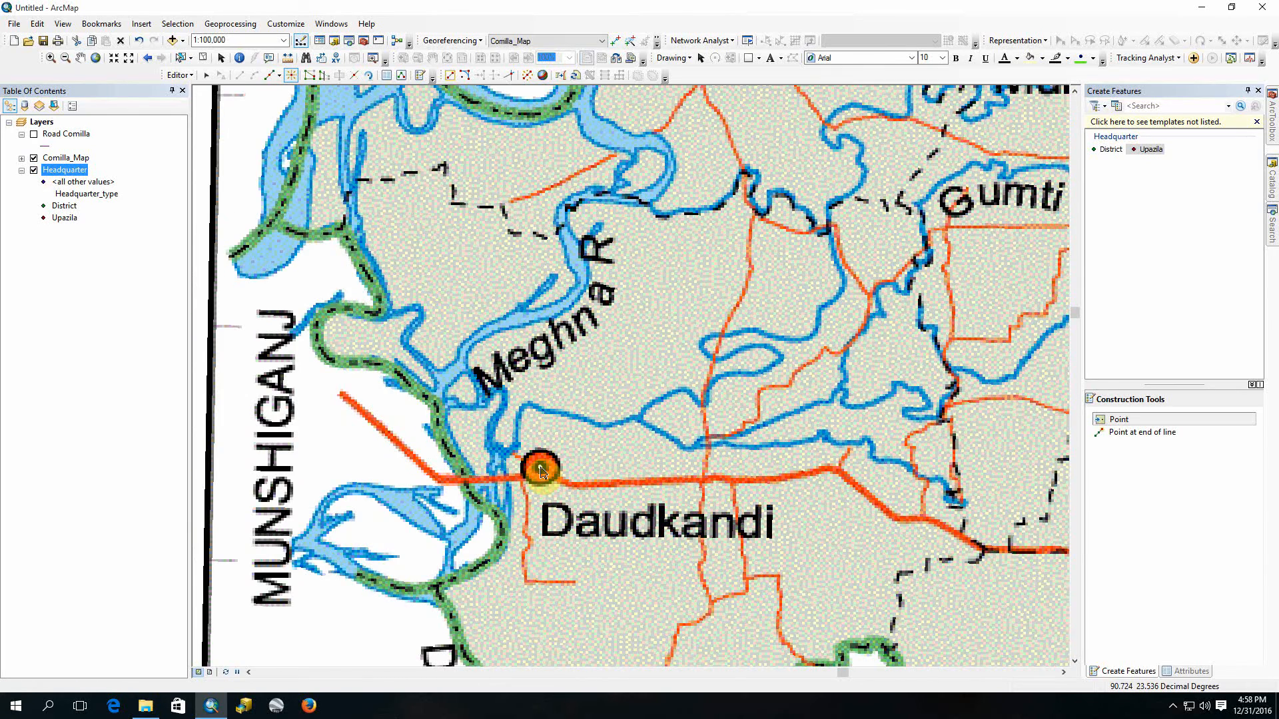
left_click(542, 471)
Step: Check the map for remaining Upazila headquarters at 1:250,000 and save the edits
left_click_drag(701, 543, 598, 201)
scroll(592, 409, "up", 2)
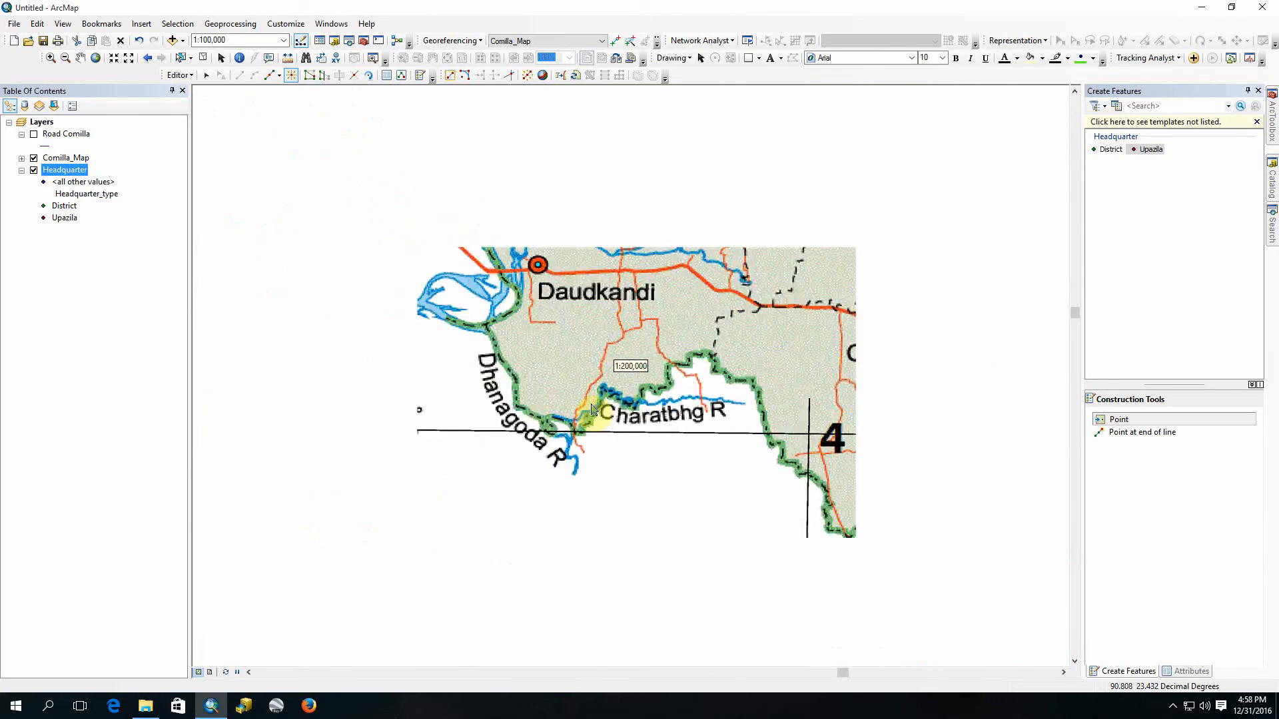
scroll(592, 410, "up", 1)
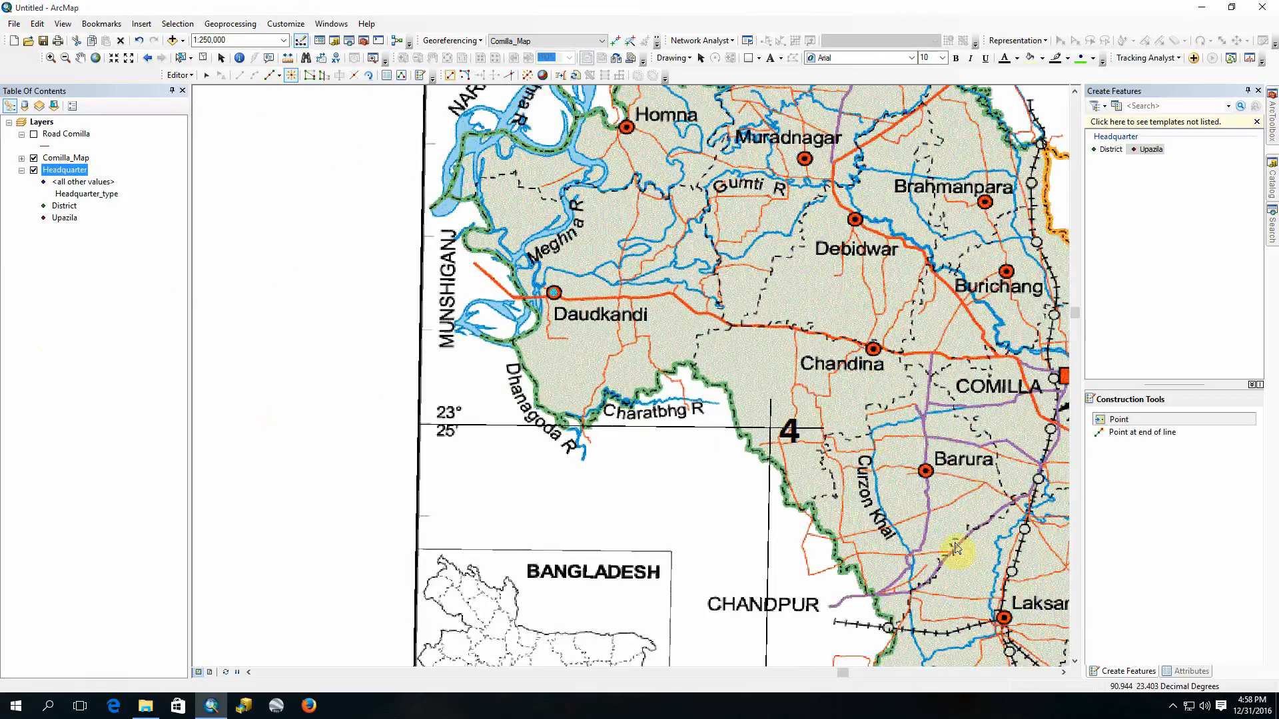
left_click_drag(1013, 474, 814, 476)
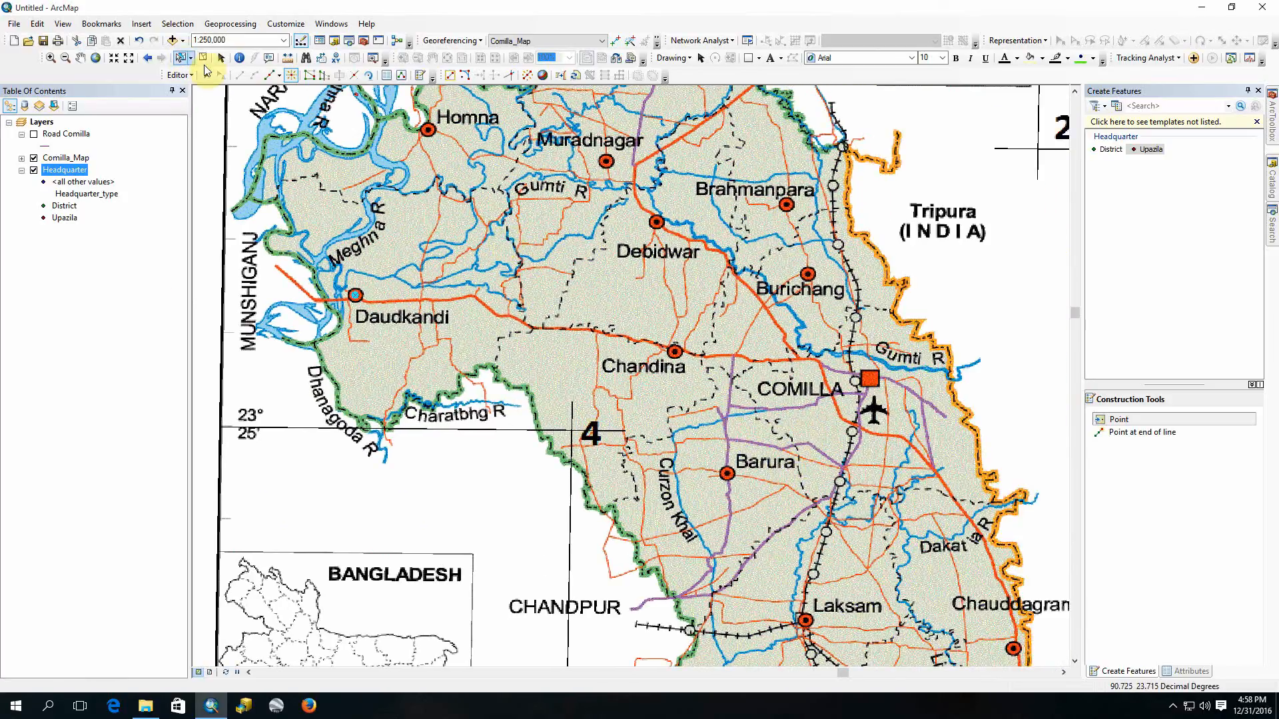
left_click(178, 74)
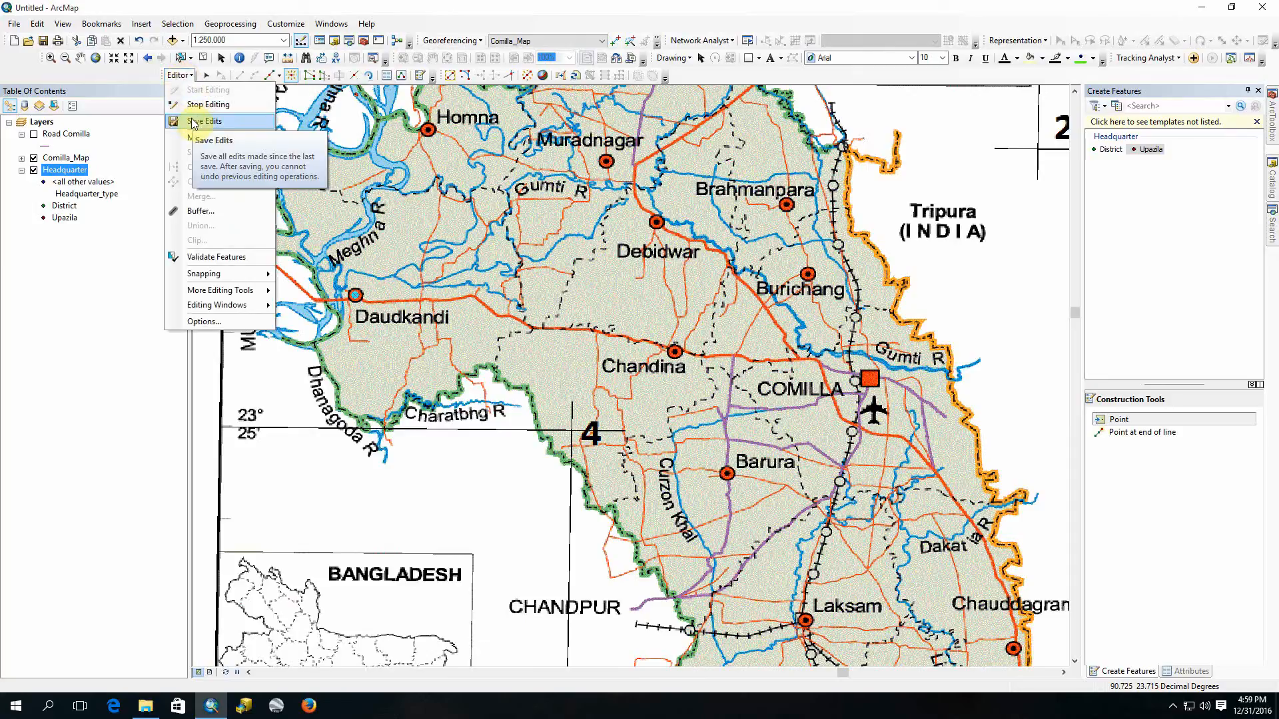
left_click(196, 122)
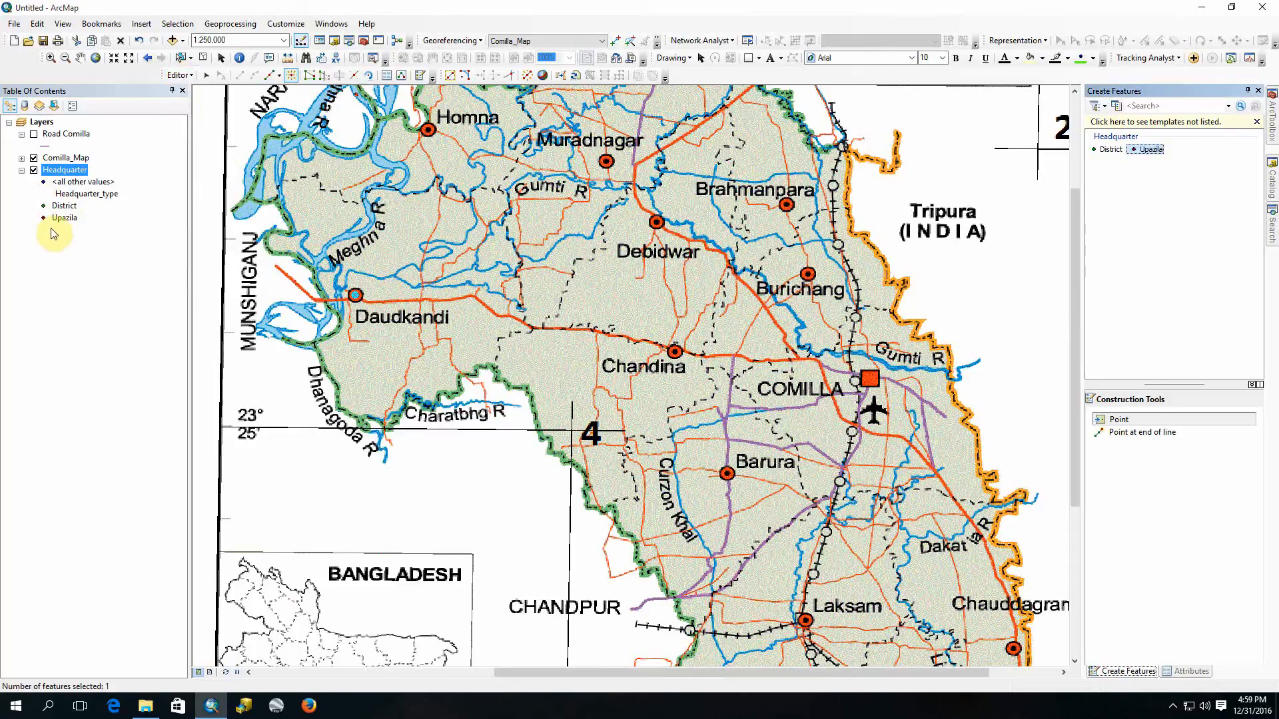
Step: Open the symbology properties of the Headquarter layer and turn off the symbol for all other values
right_click(56, 175)
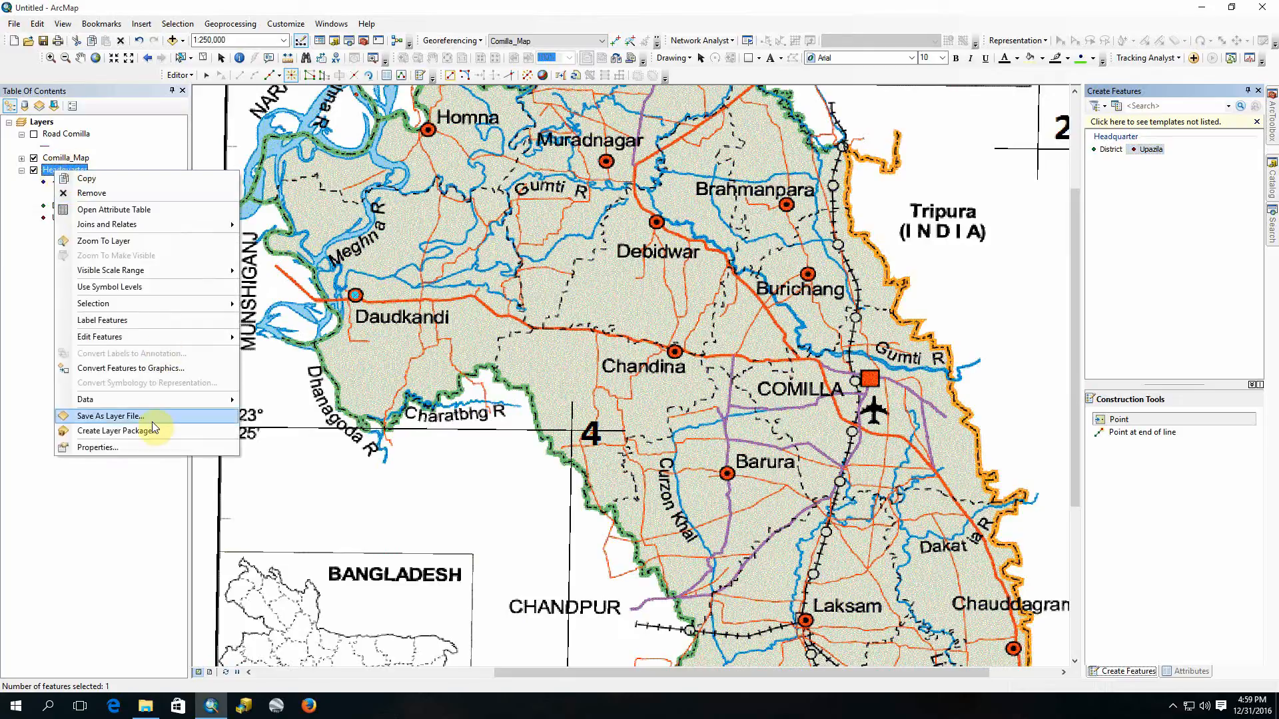
left_click(98, 448)
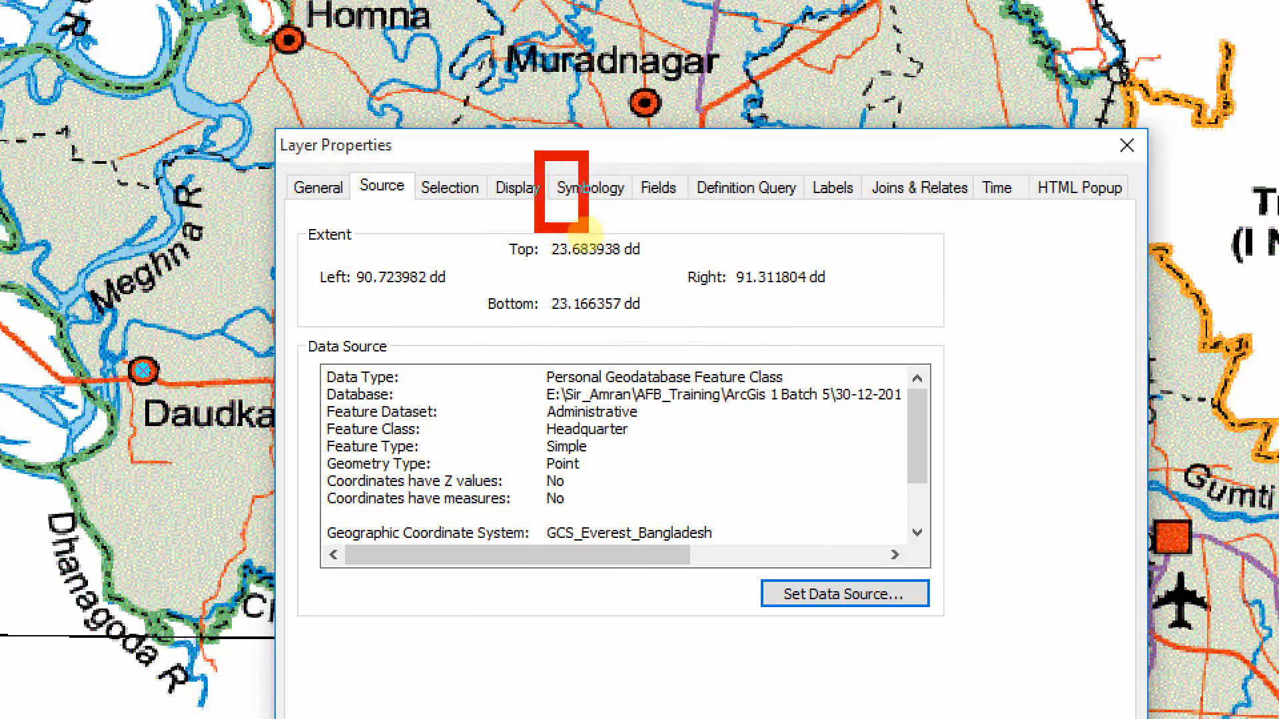
left_click_drag(584, 229, 642, 234)
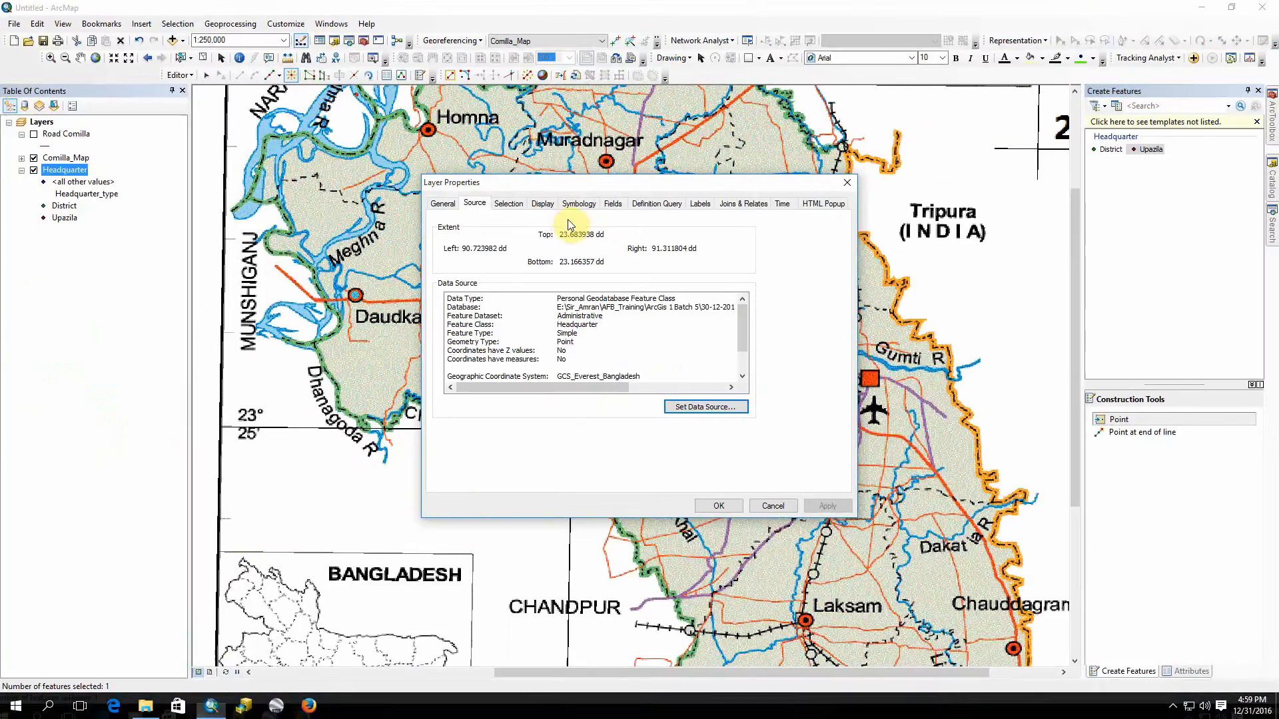
left_click(580, 193)
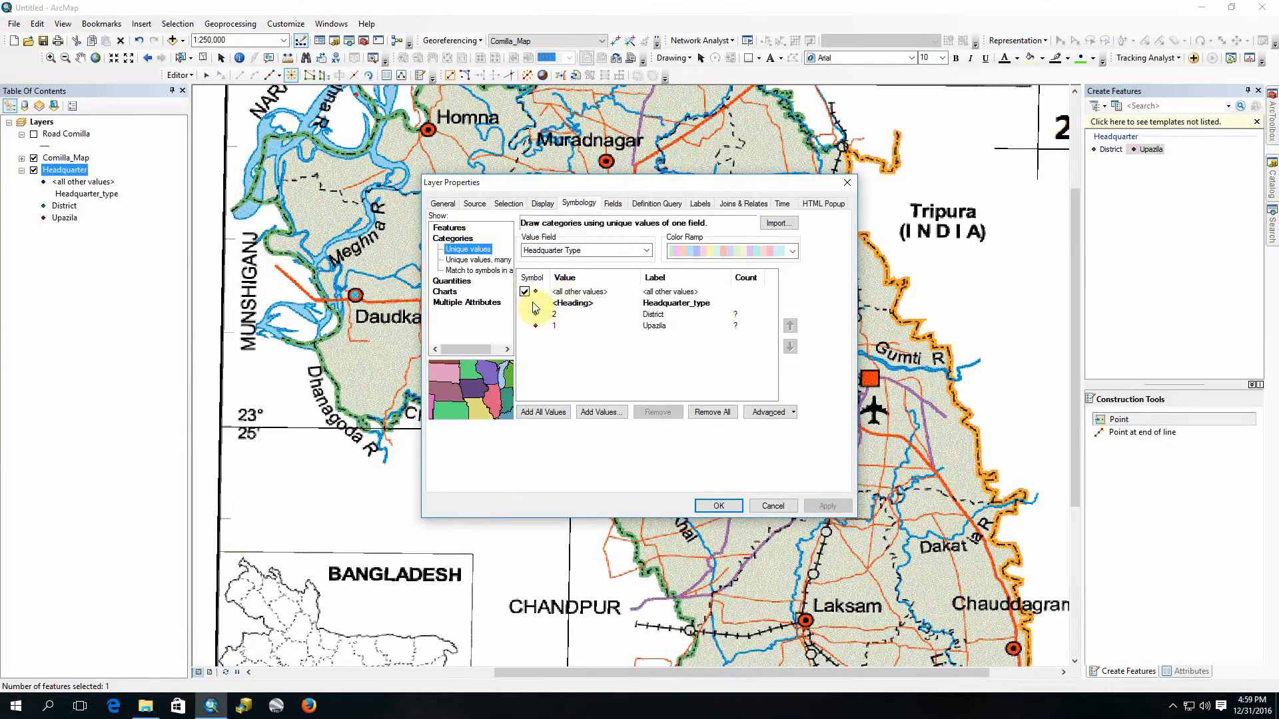
left_click(525, 294)
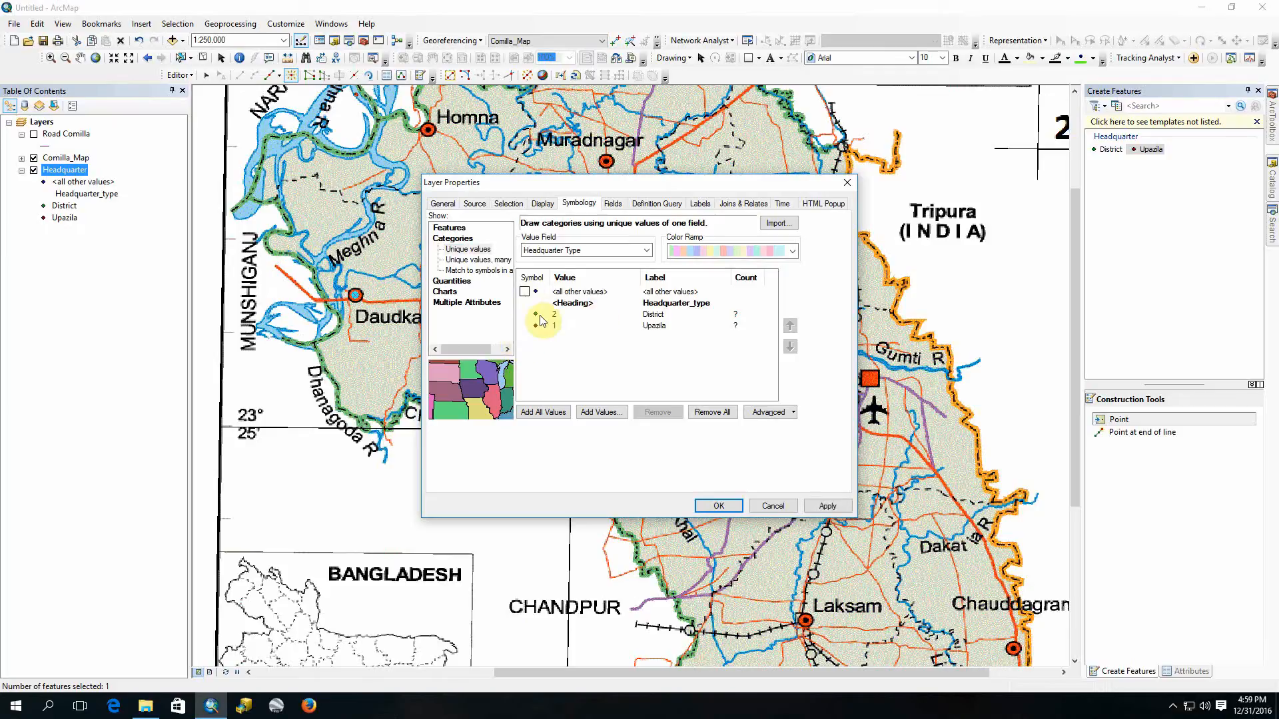
Step: Set the District value's symbol to the Circle 2 marker in Gray 50%
double_click(536, 317)
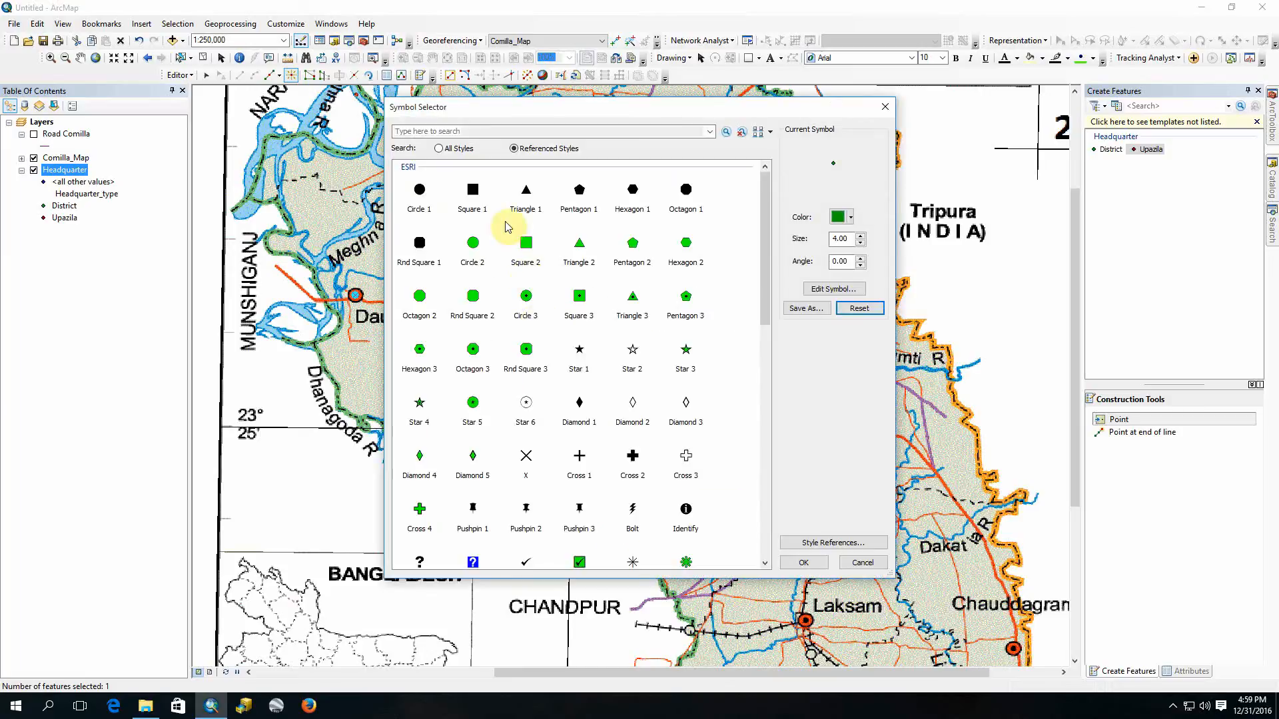
left_click(472, 192)
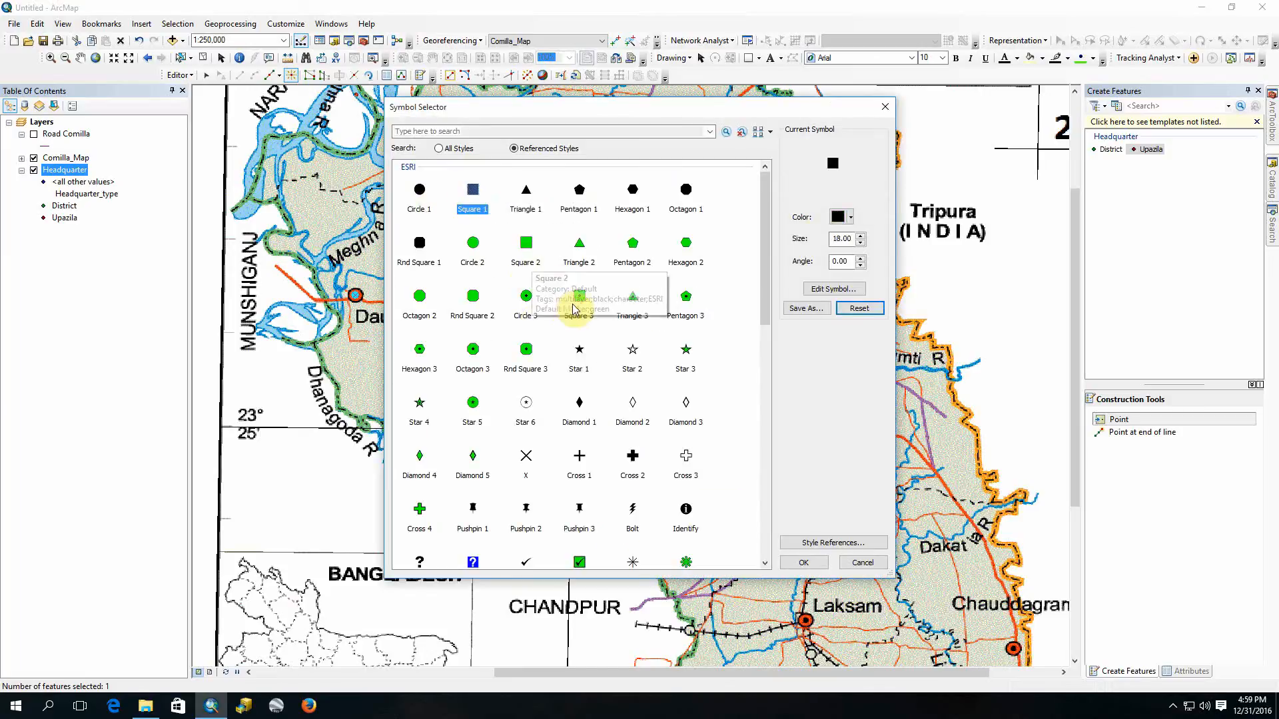
left_click(839, 217)
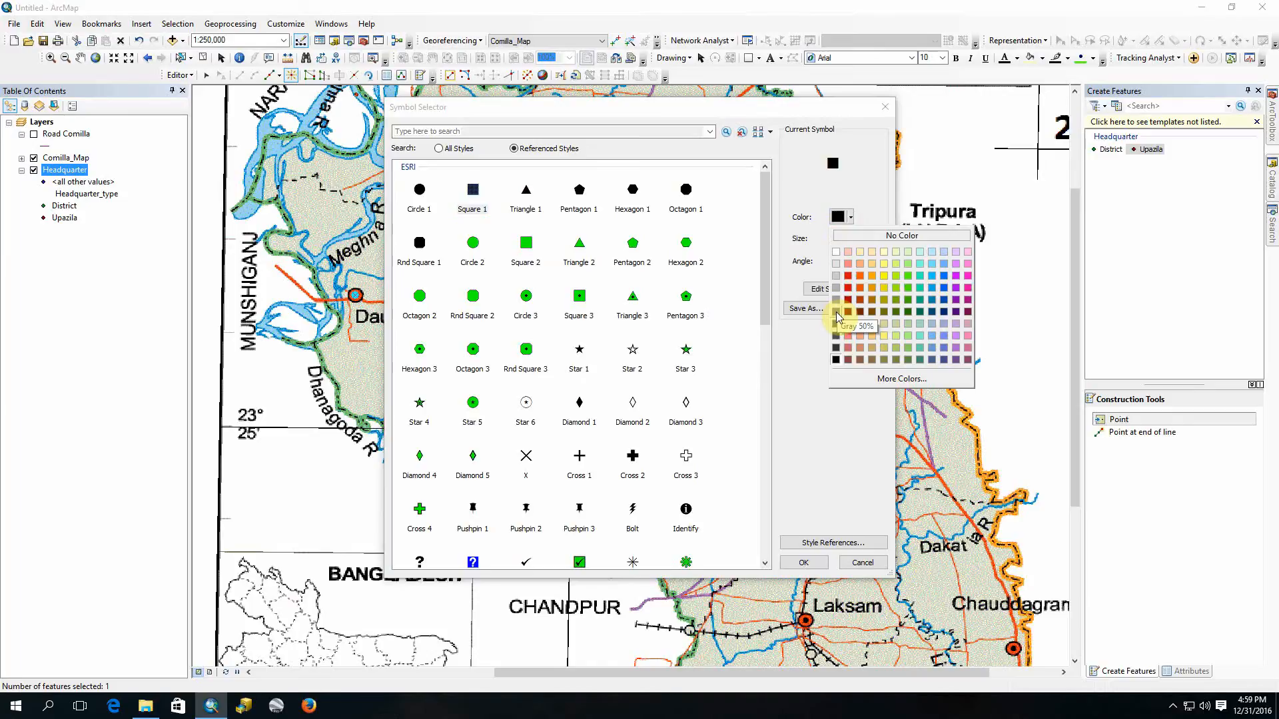
left_click(837, 315)
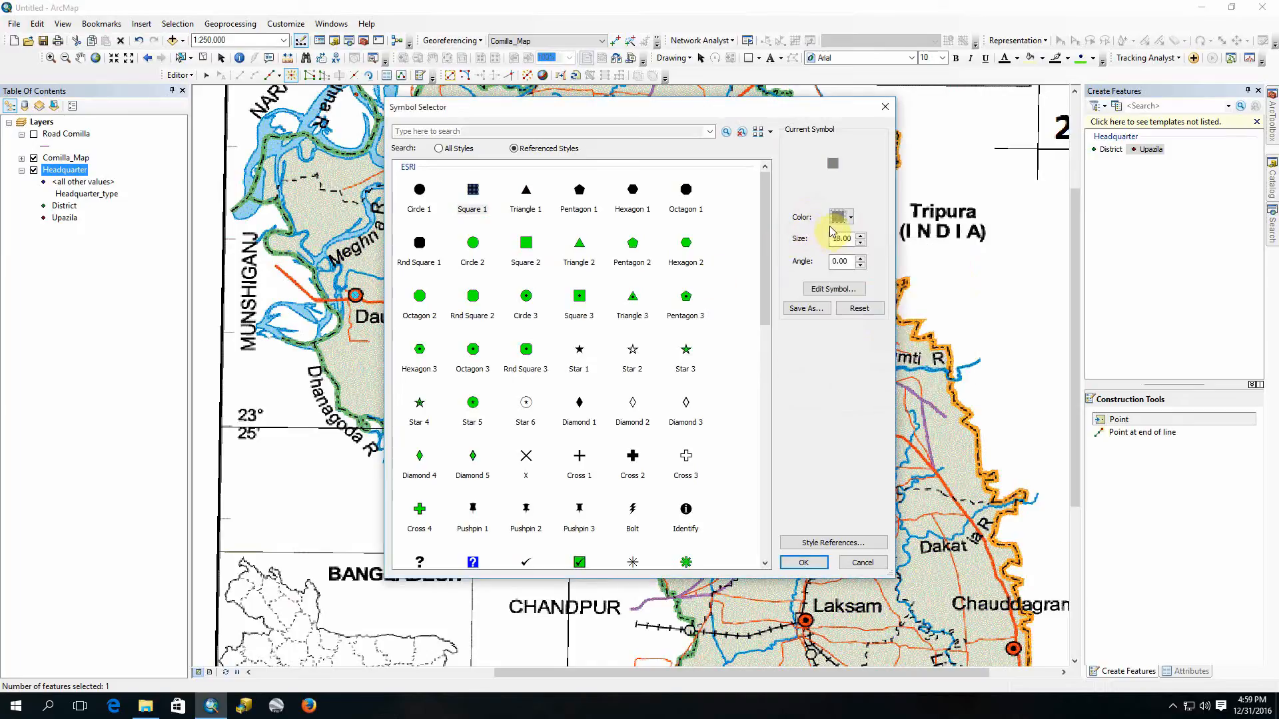
left_click(472, 244)
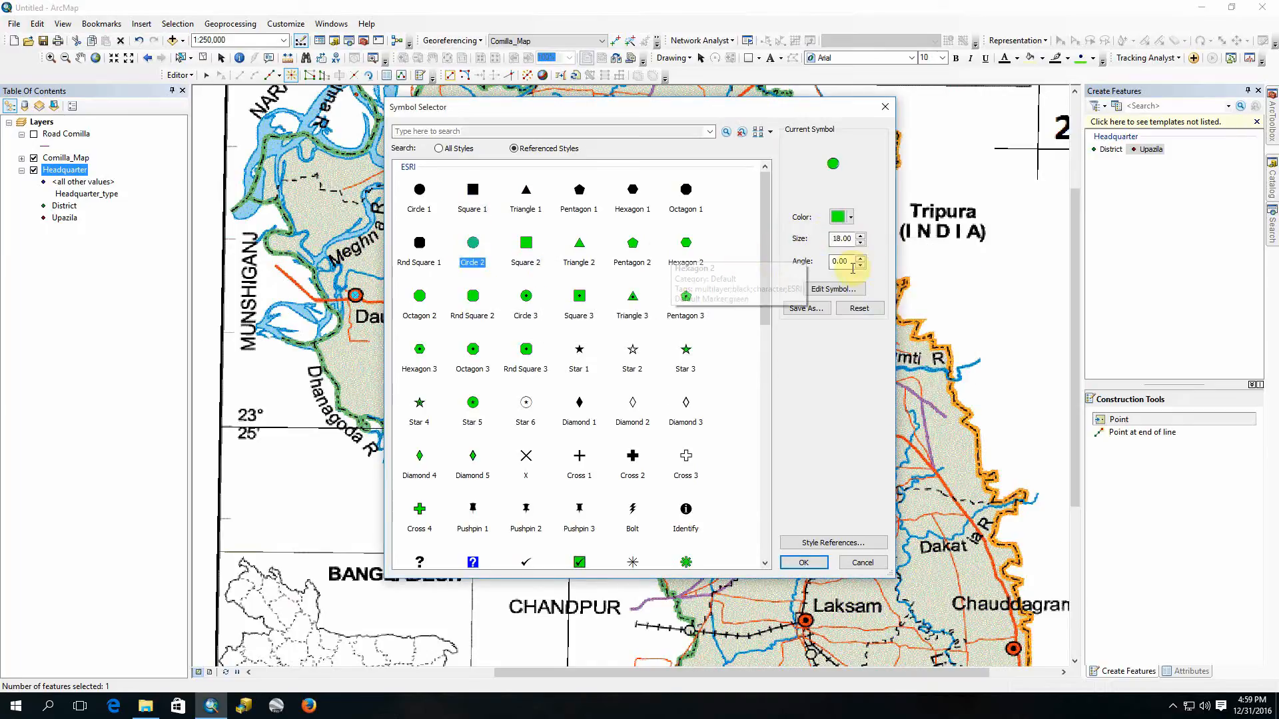
left_click(850, 218)
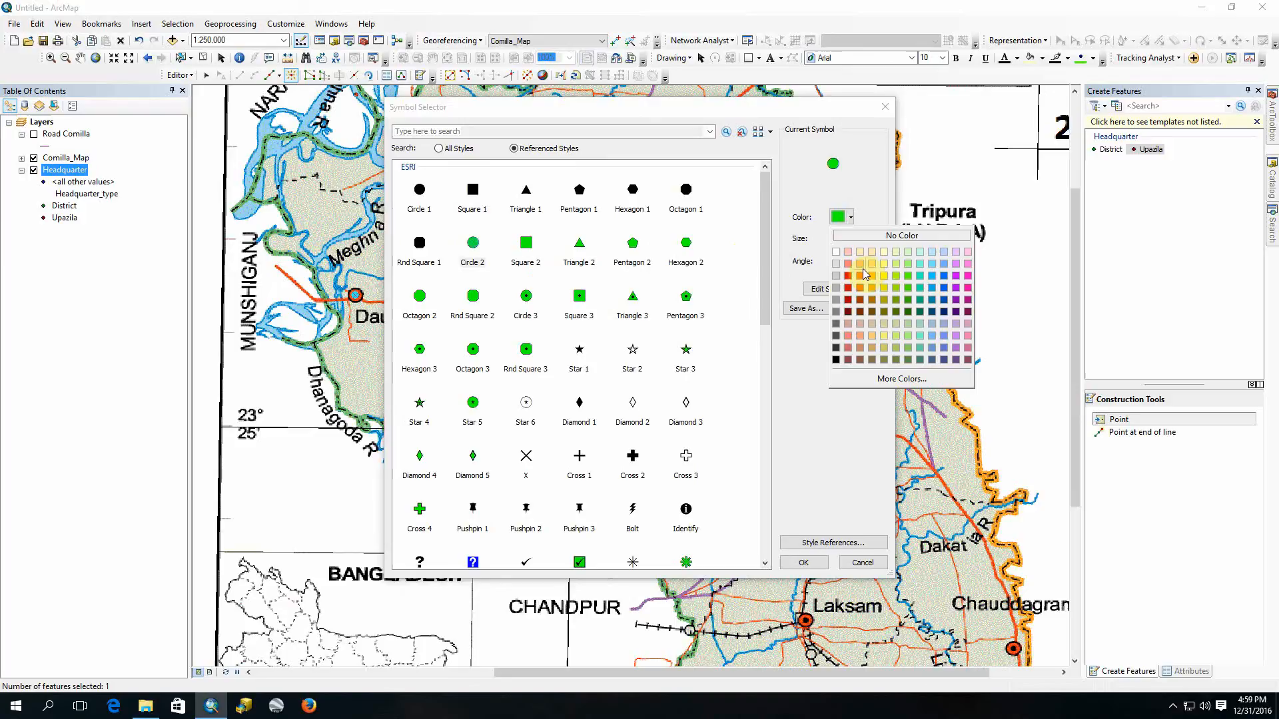
left_click(836, 317)
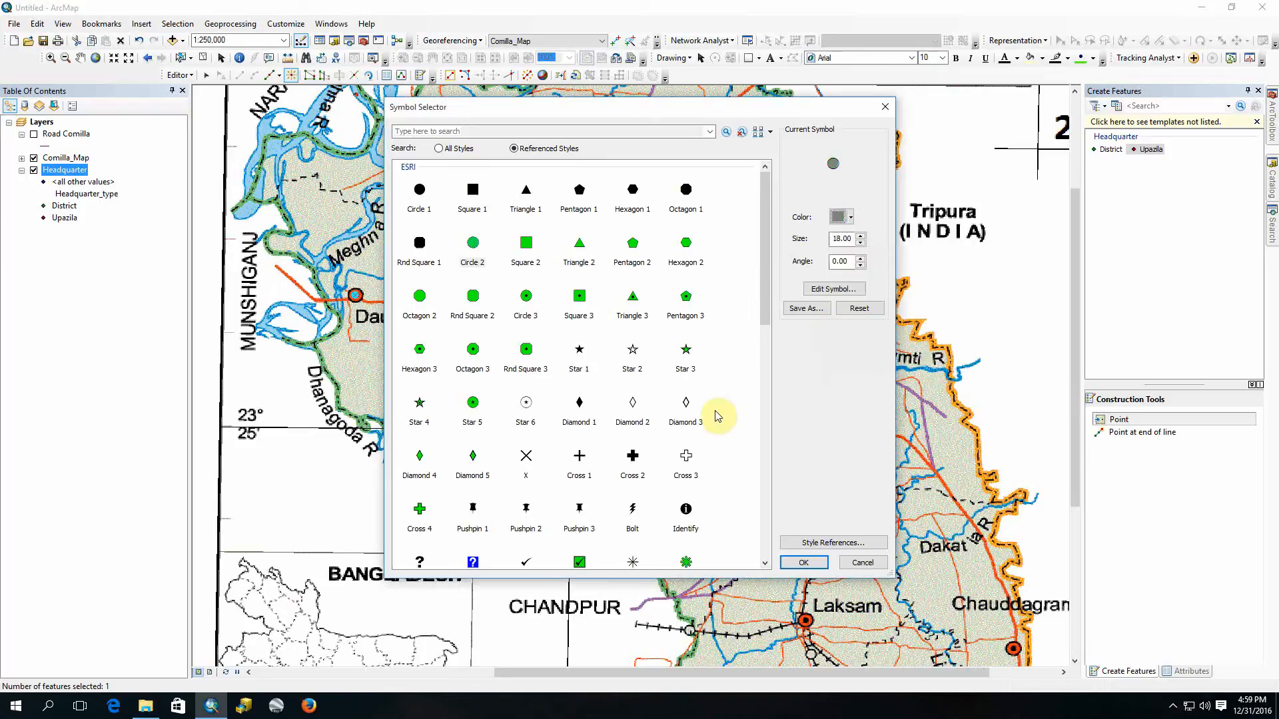
left_click(797, 563)
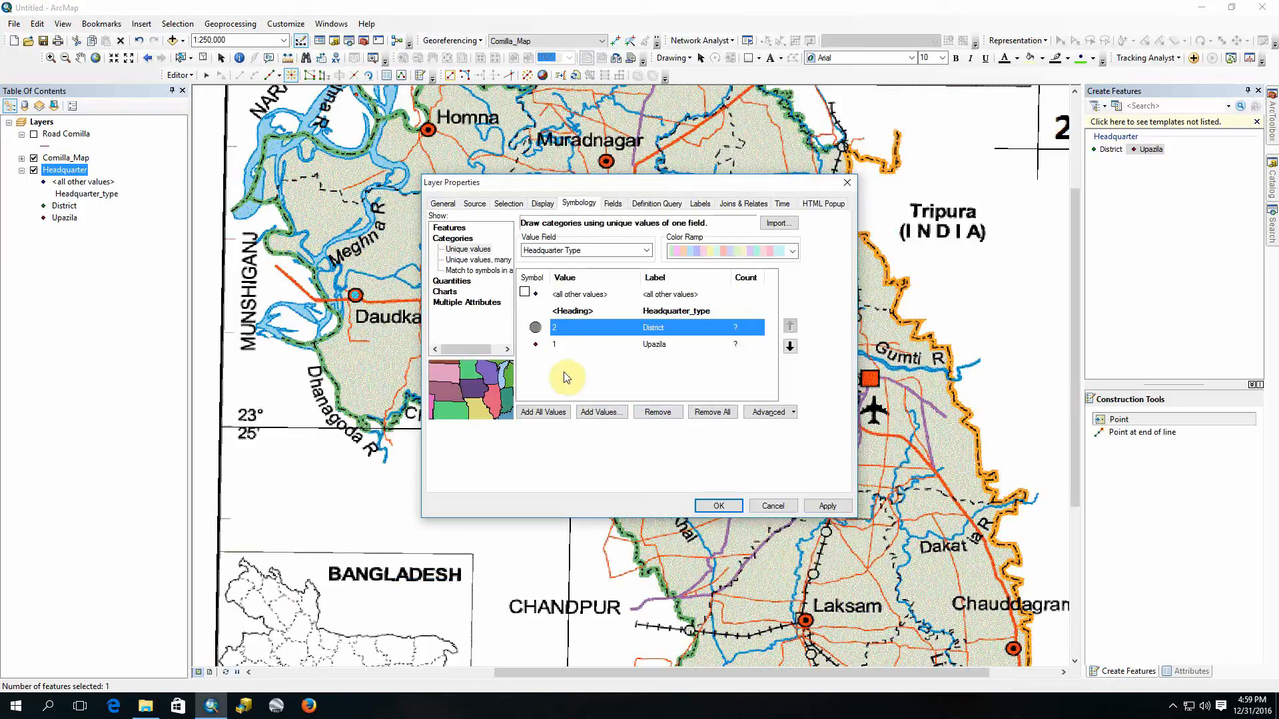
Step: Set the District value's symbol to the Square 1 marker in Gray 50%
double_click(535, 328)
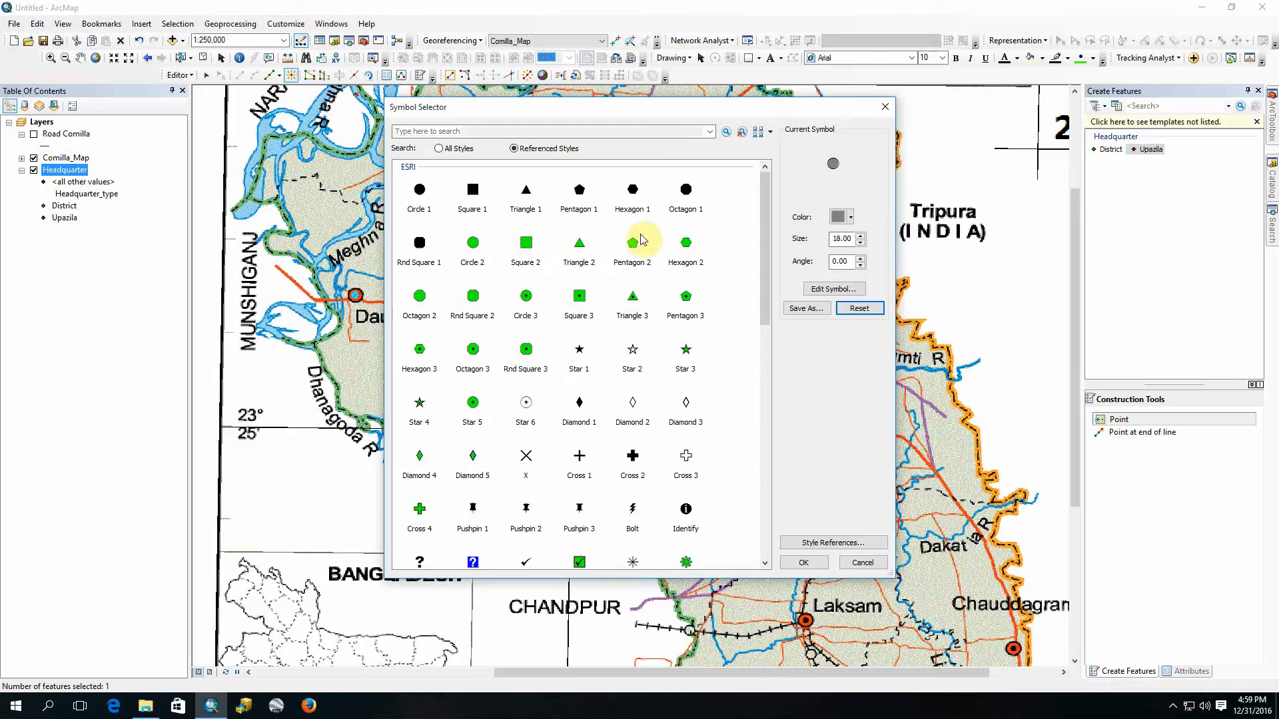
left_click(474, 191)
left_click(848, 217)
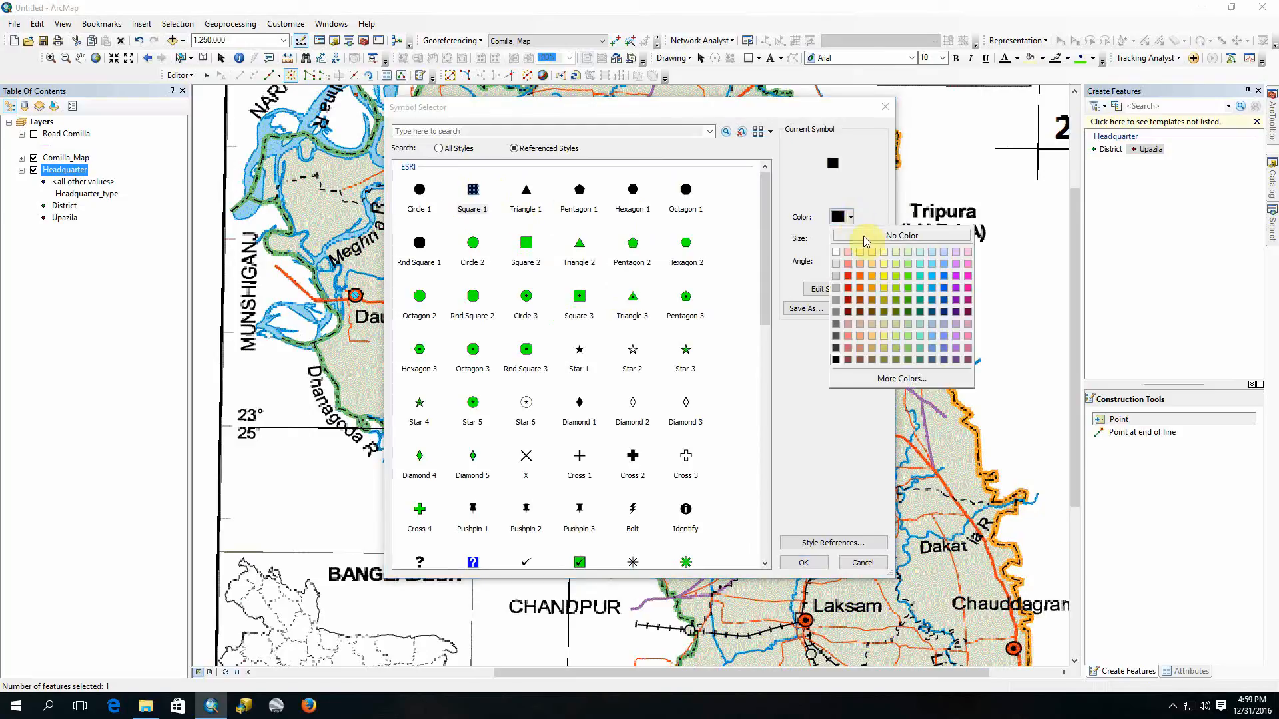
left_click(835, 312)
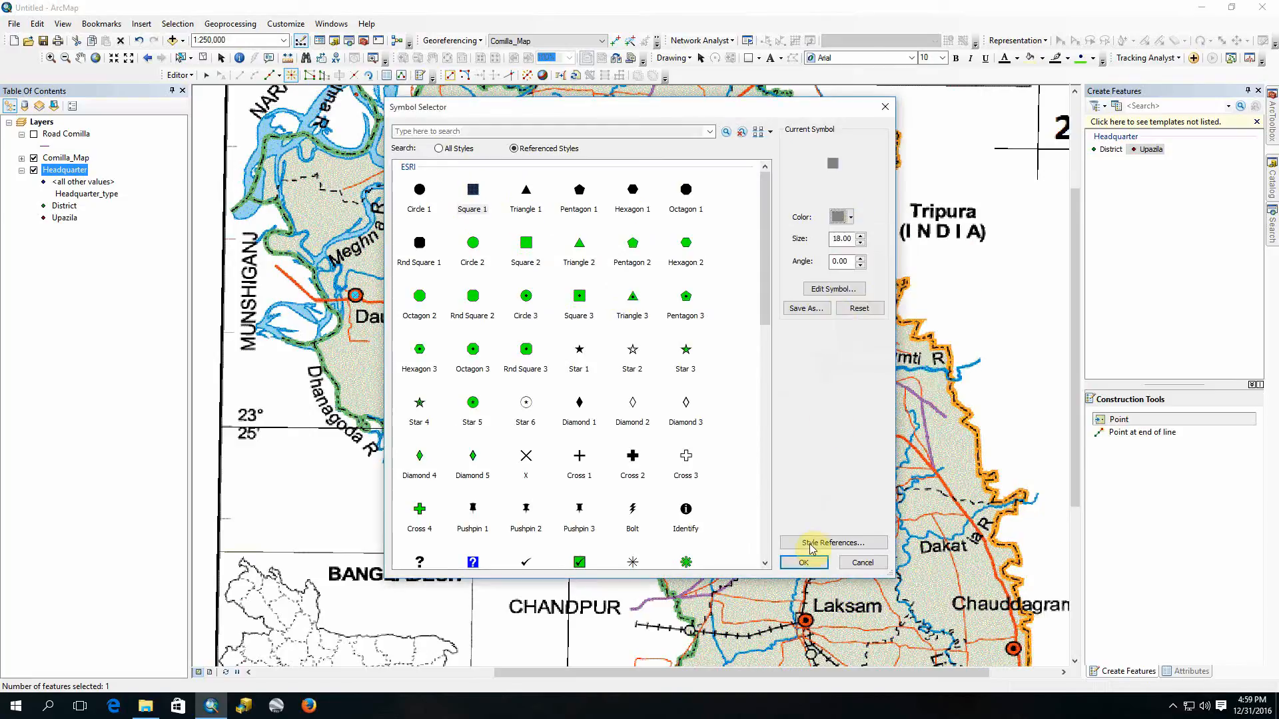
left_click(803, 563)
Step: Set the Upazila value's symbol to the Circle 2 marker in gray and apply the Headquarter layer's symbology
left_click(536, 347)
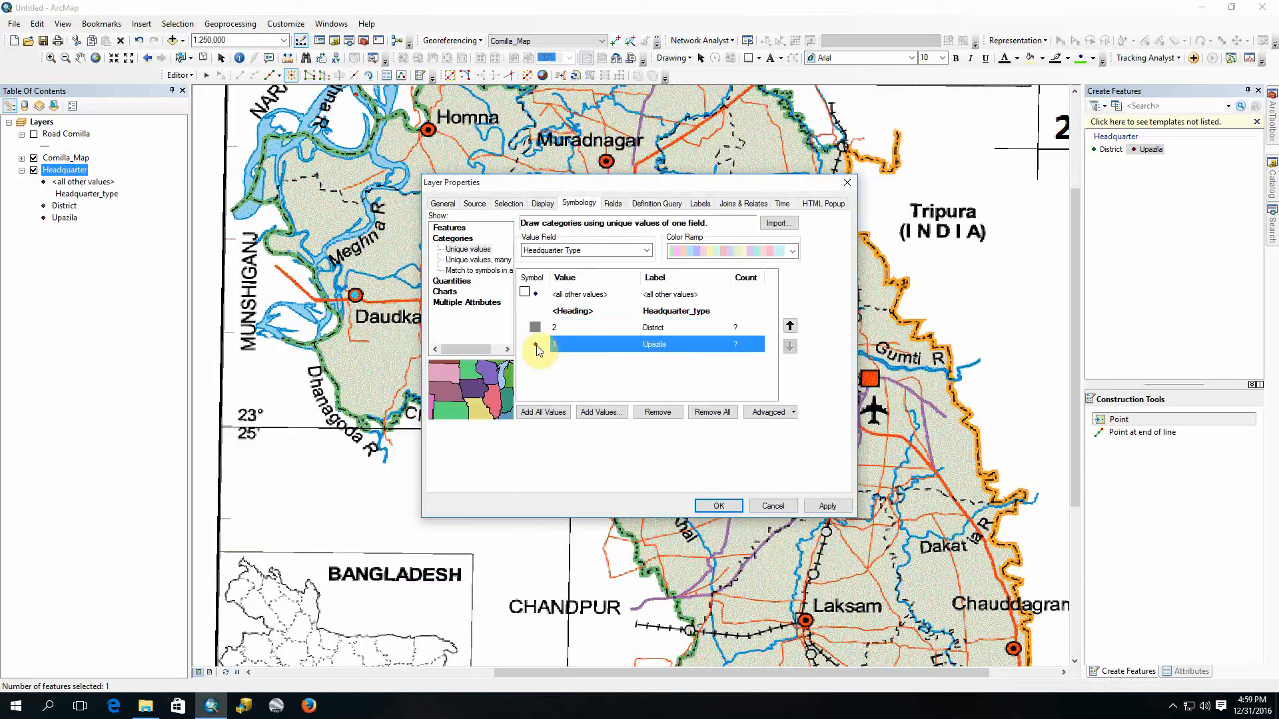
double_click(537, 348)
left_click(485, 244)
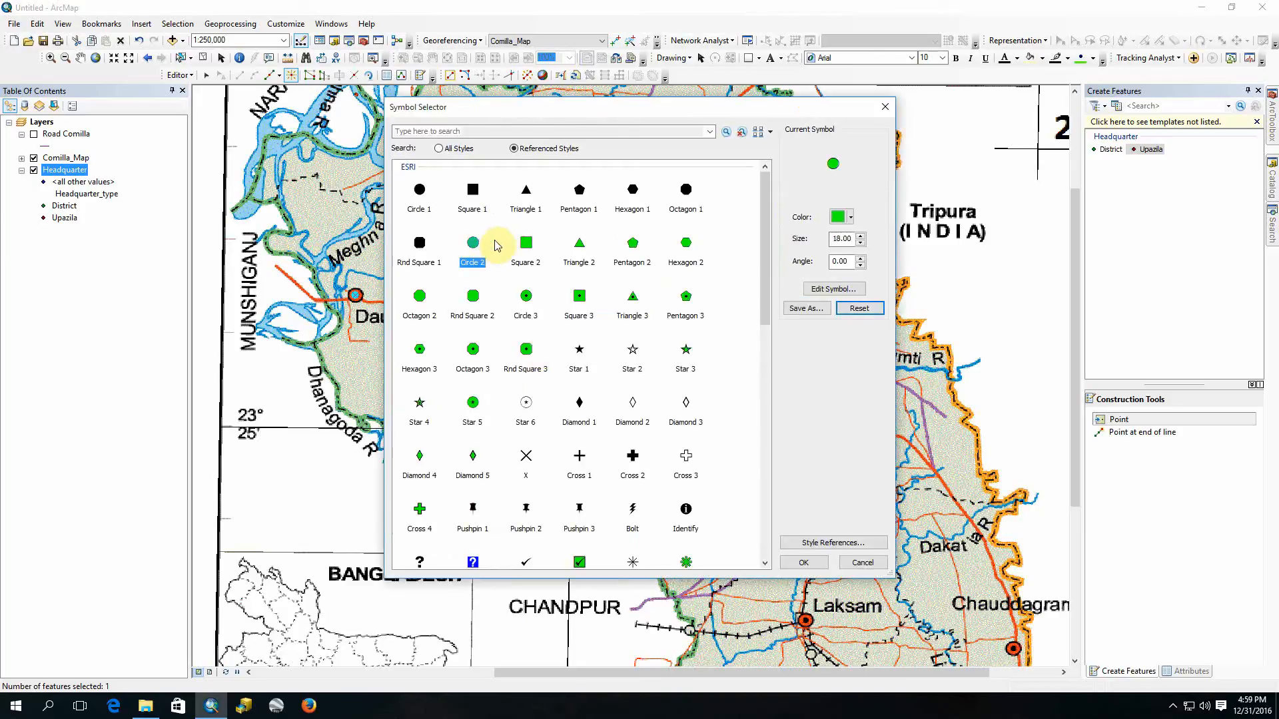
left_click(849, 217)
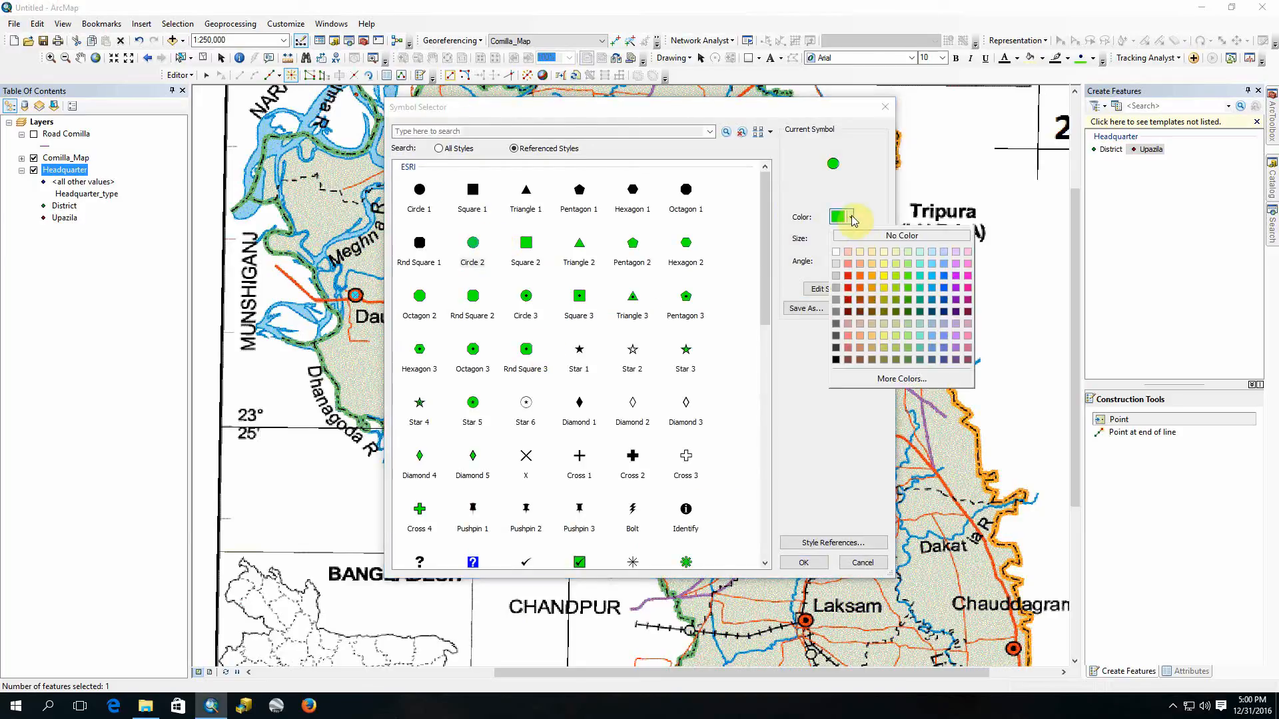
left_click(835, 299)
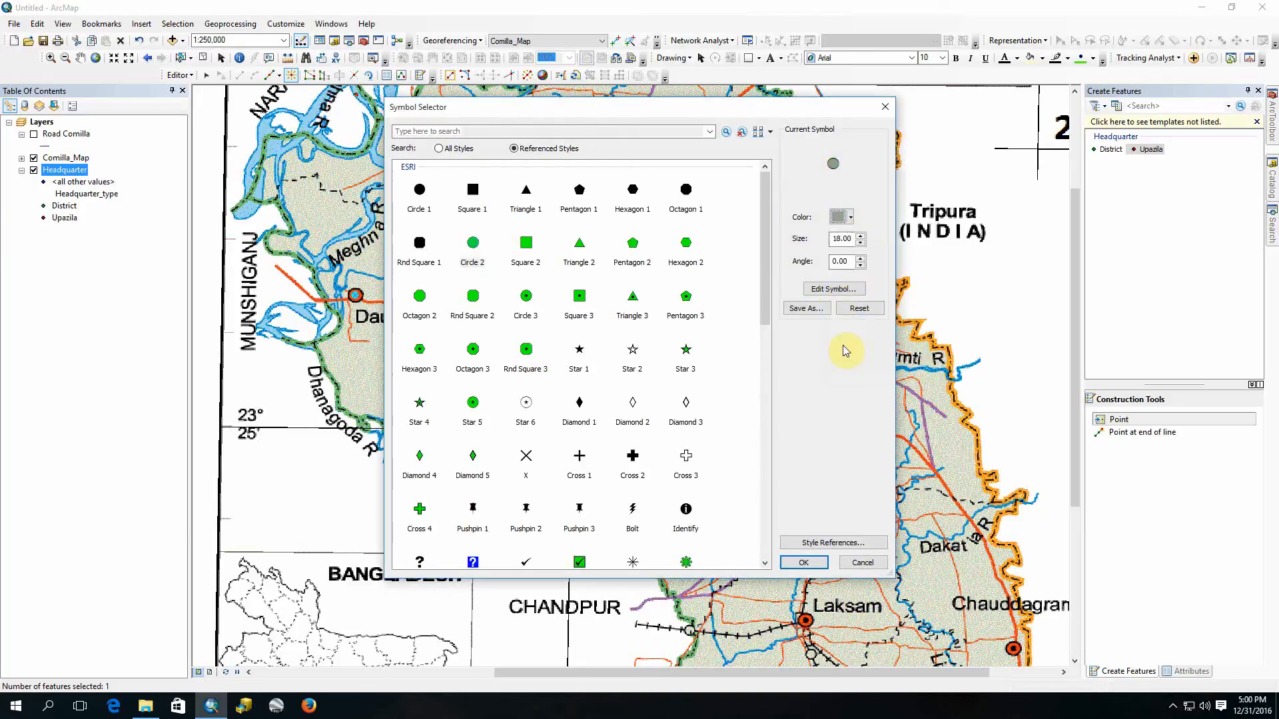
left_click(803, 563)
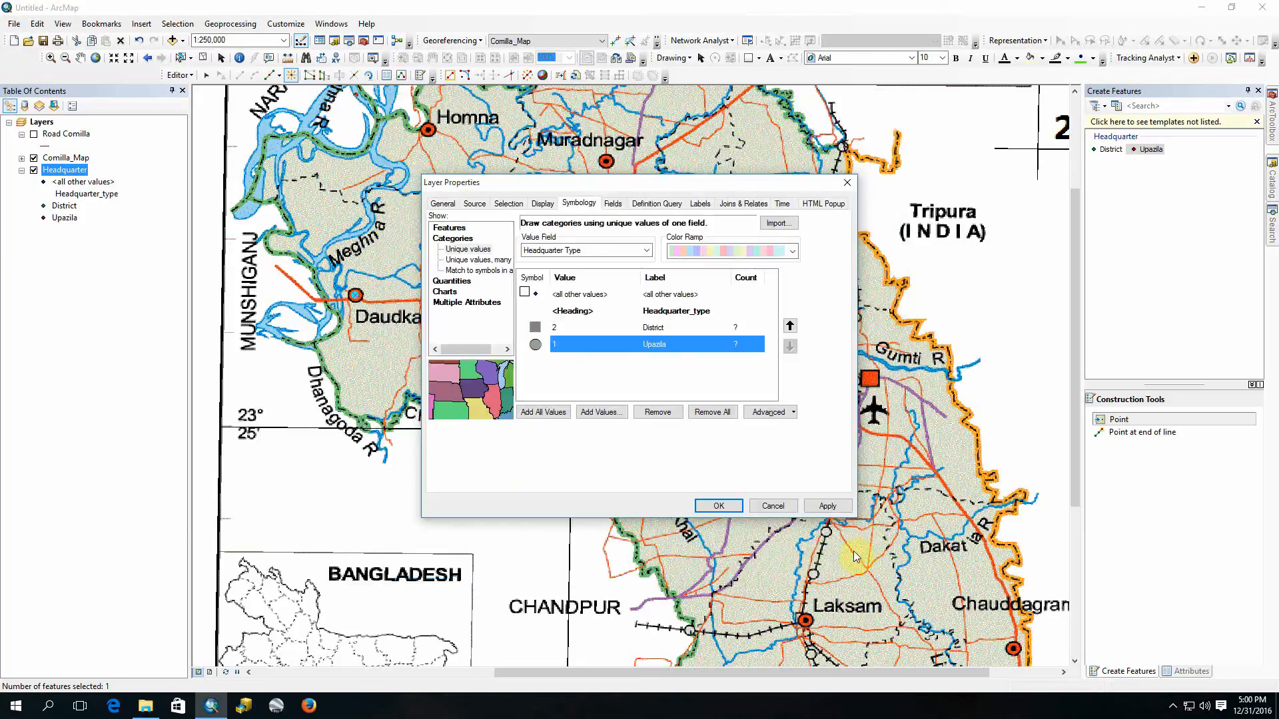
left_click(718, 506)
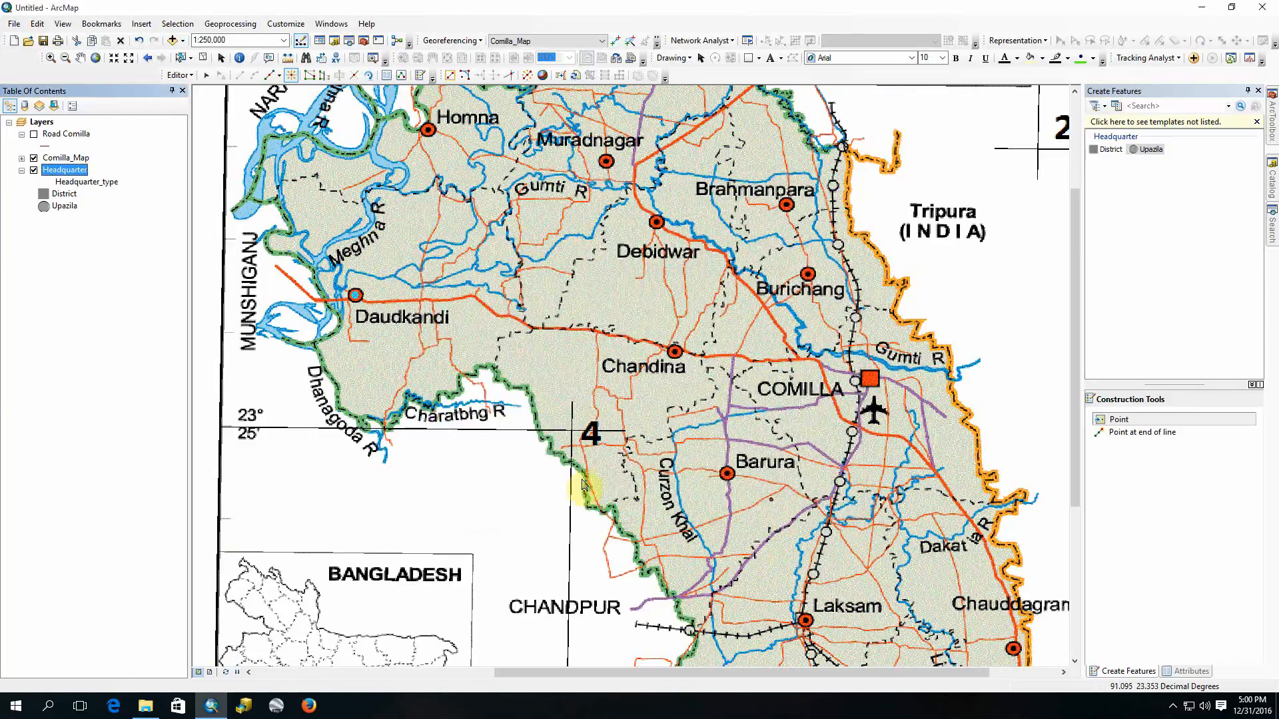
Step: Clear the feature selection and move the Comilla_Map layer below Headquarter, keeping the map turned on
left_click(203, 57)
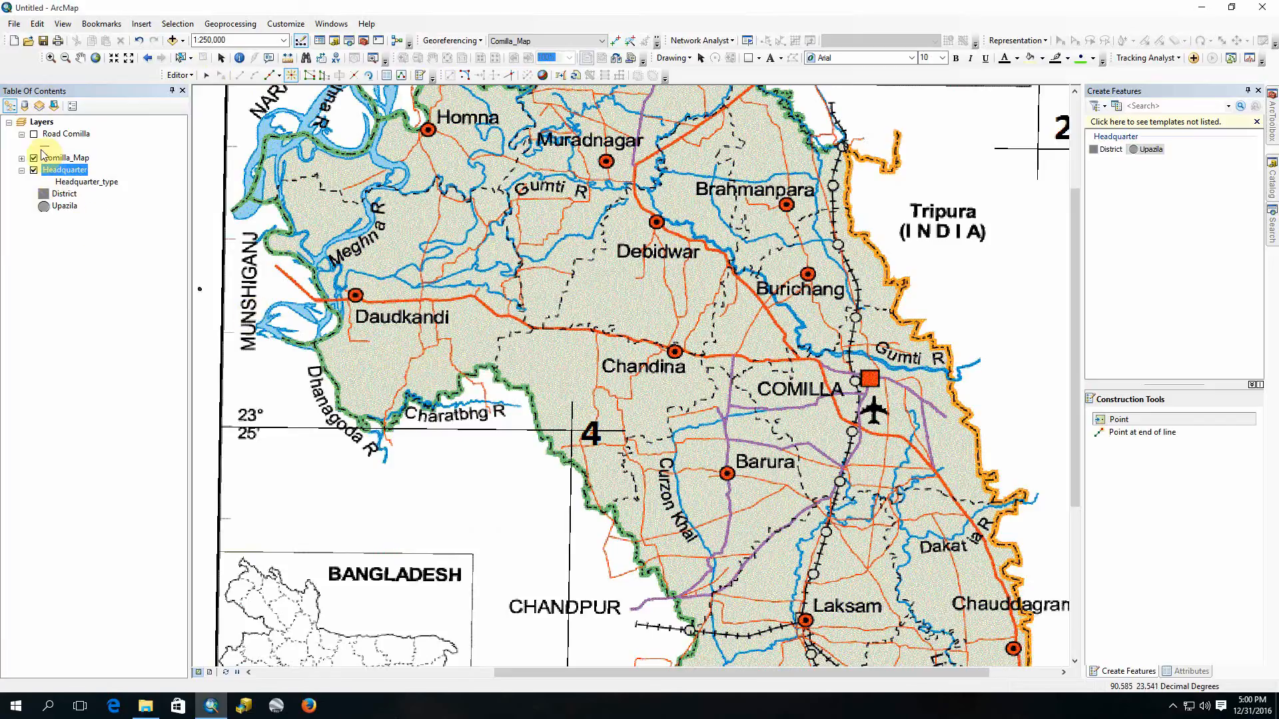
left_click(34, 158)
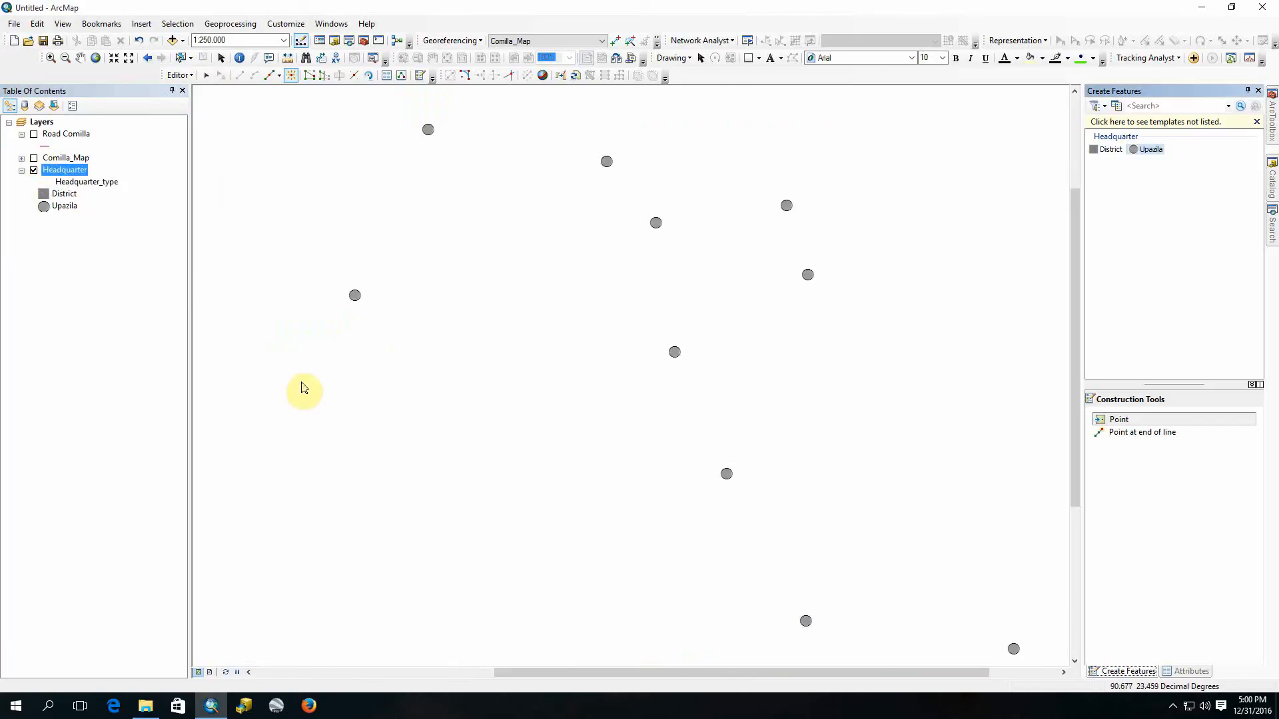
left_click_drag(66, 160, 86, 216)
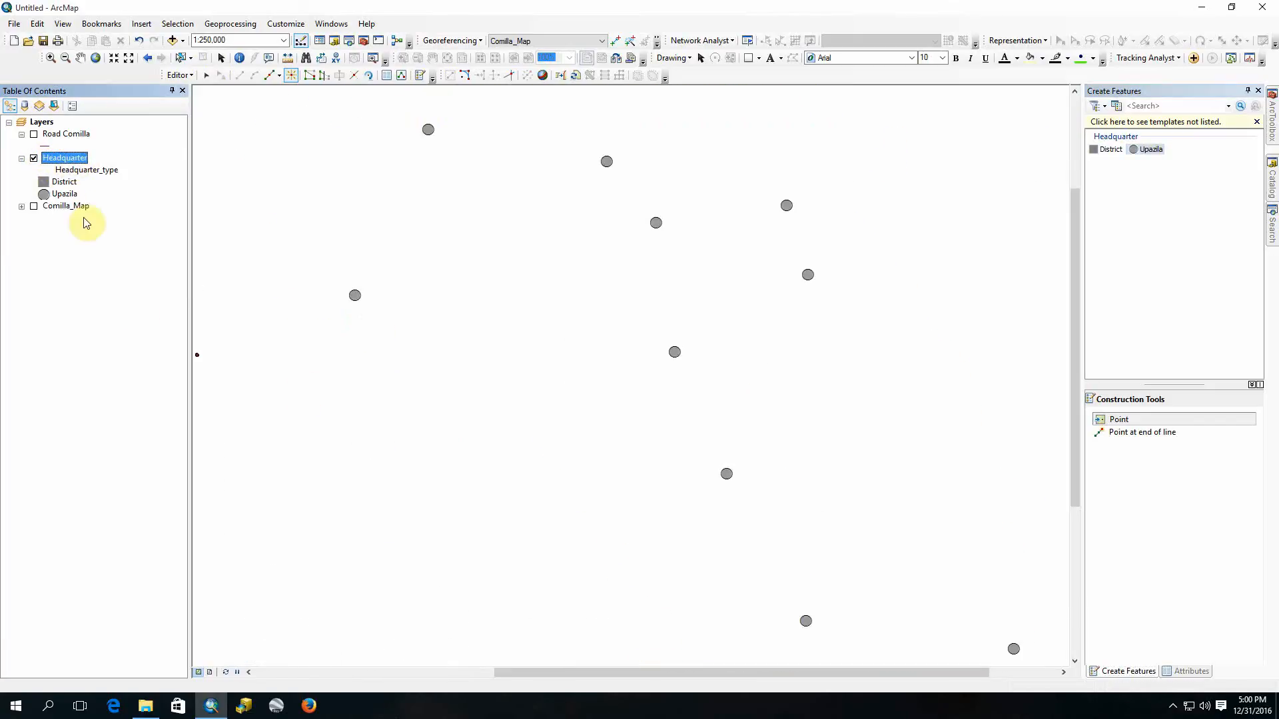
left_click(34, 206)
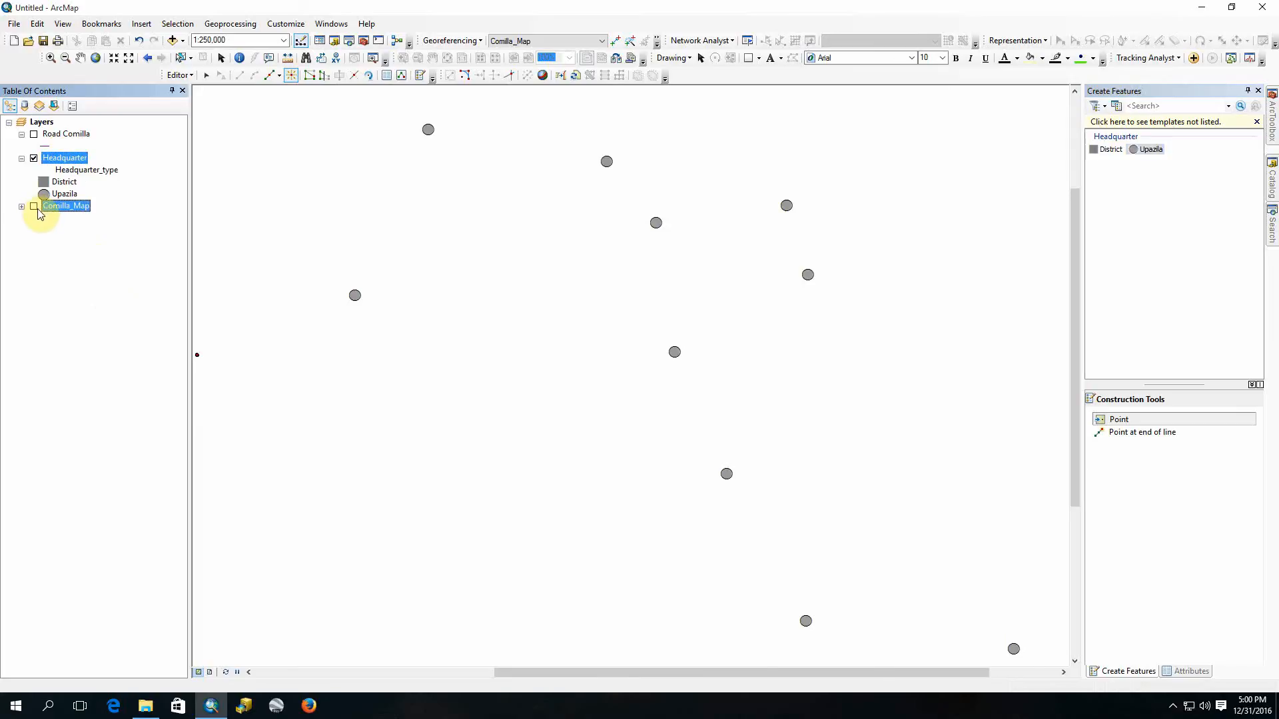
scroll(812, 416, "down", 2)
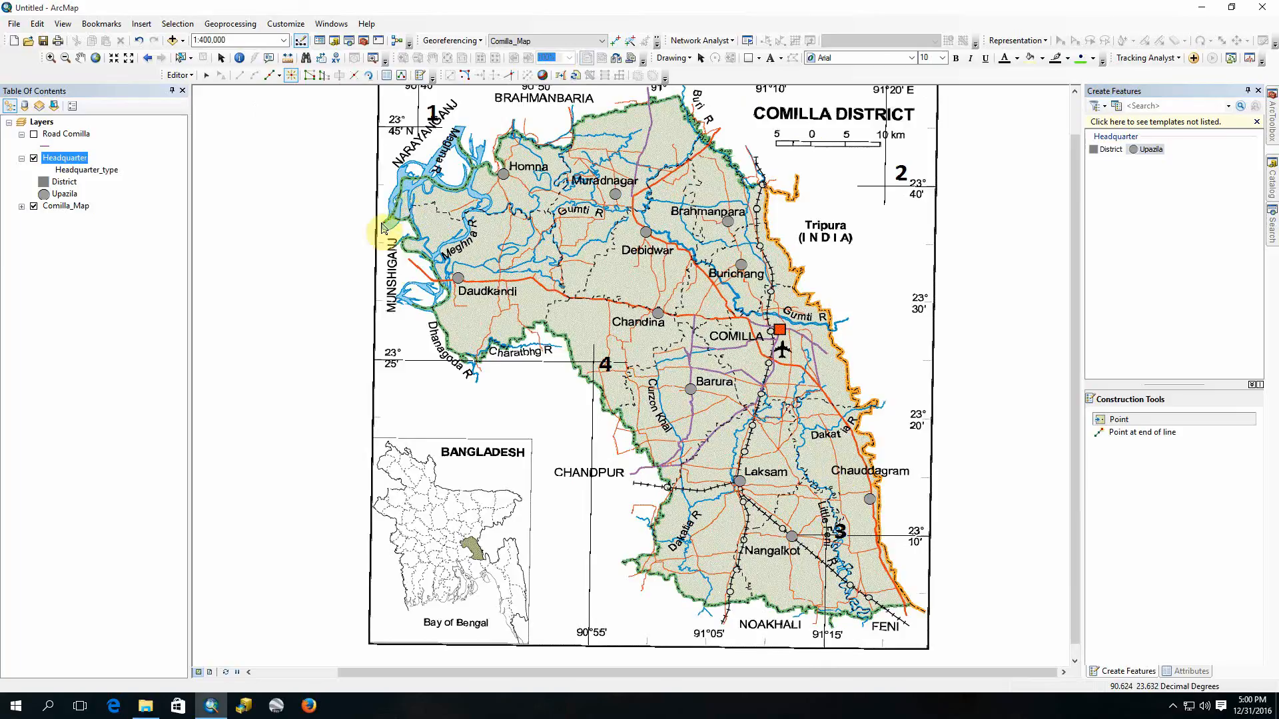
left_click(34, 207)
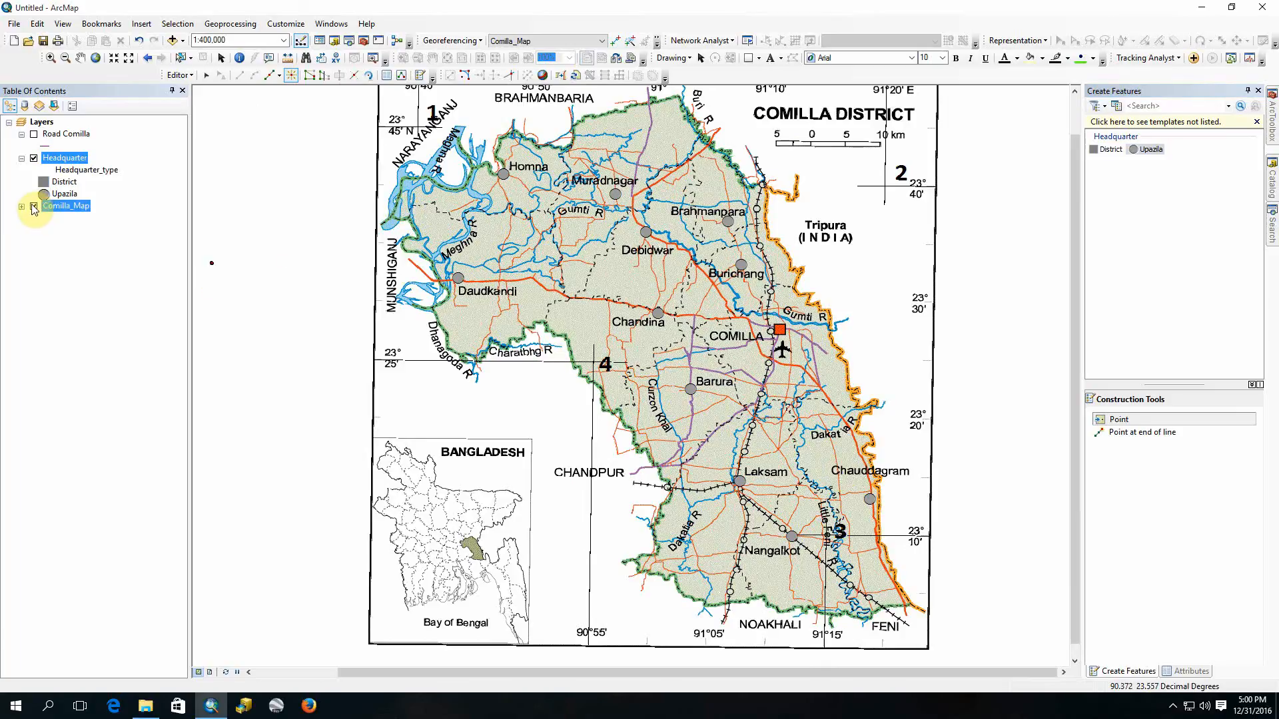
left_click(34, 207)
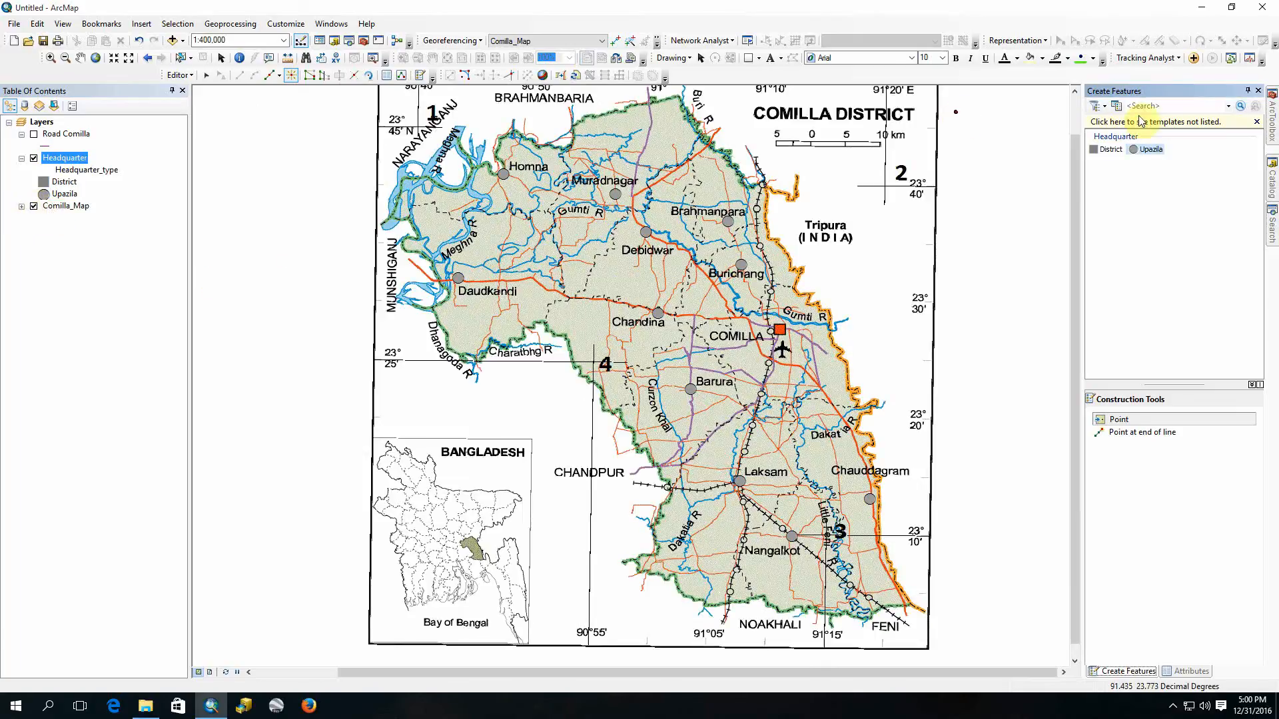
Step: Place a District headquarter point on the square COMILLA marker and save the edits
left_click(1105, 150)
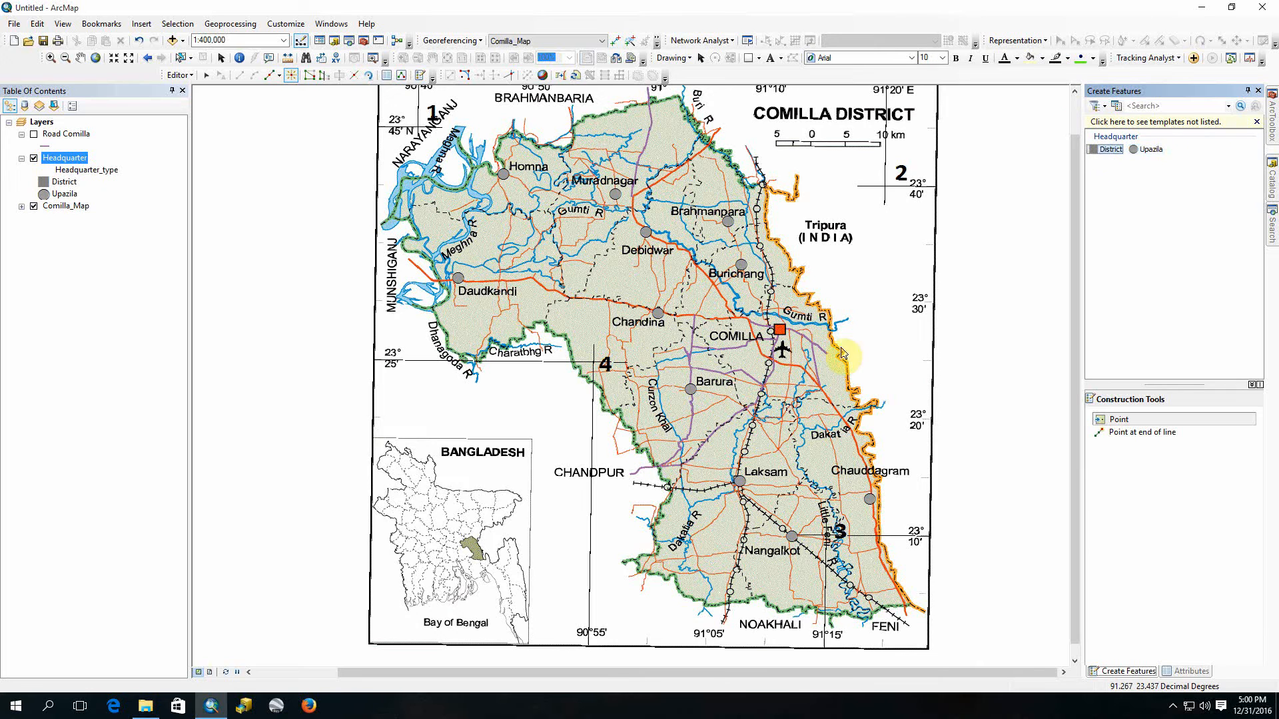
scroll(784, 339, "up", 3)
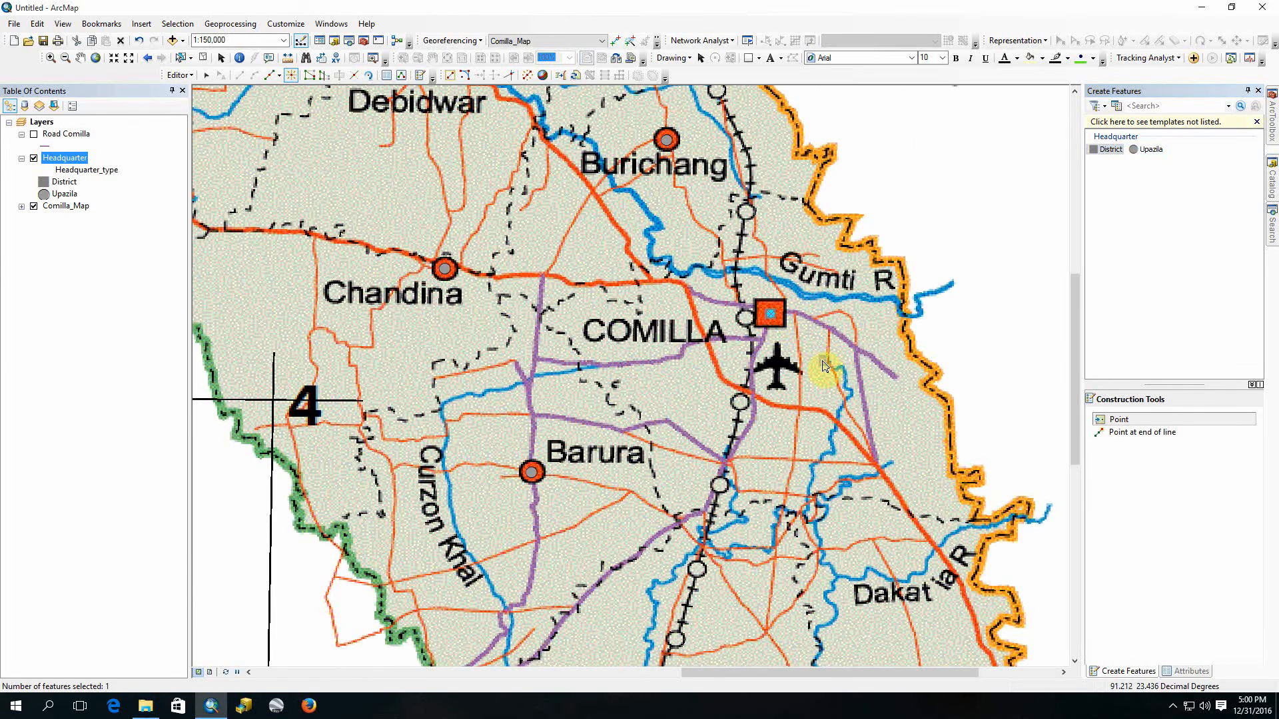
scroll(822, 363, "down", 3)
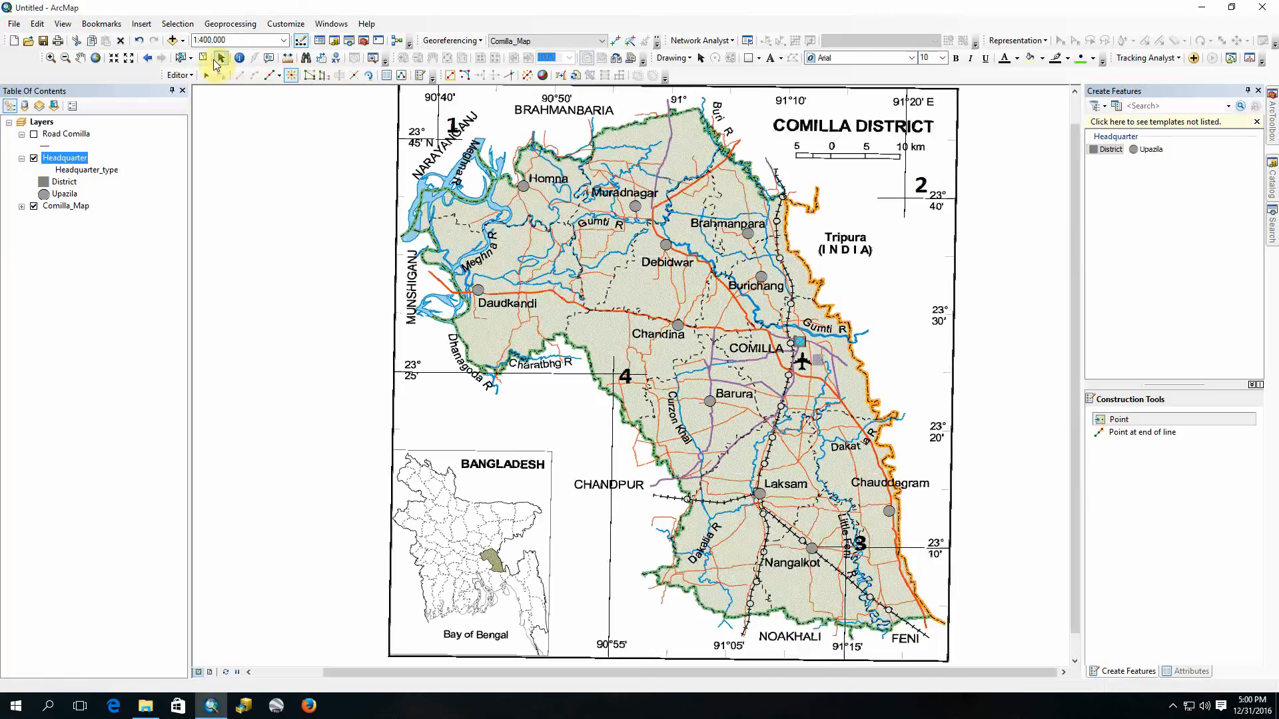
left_click(204, 59)
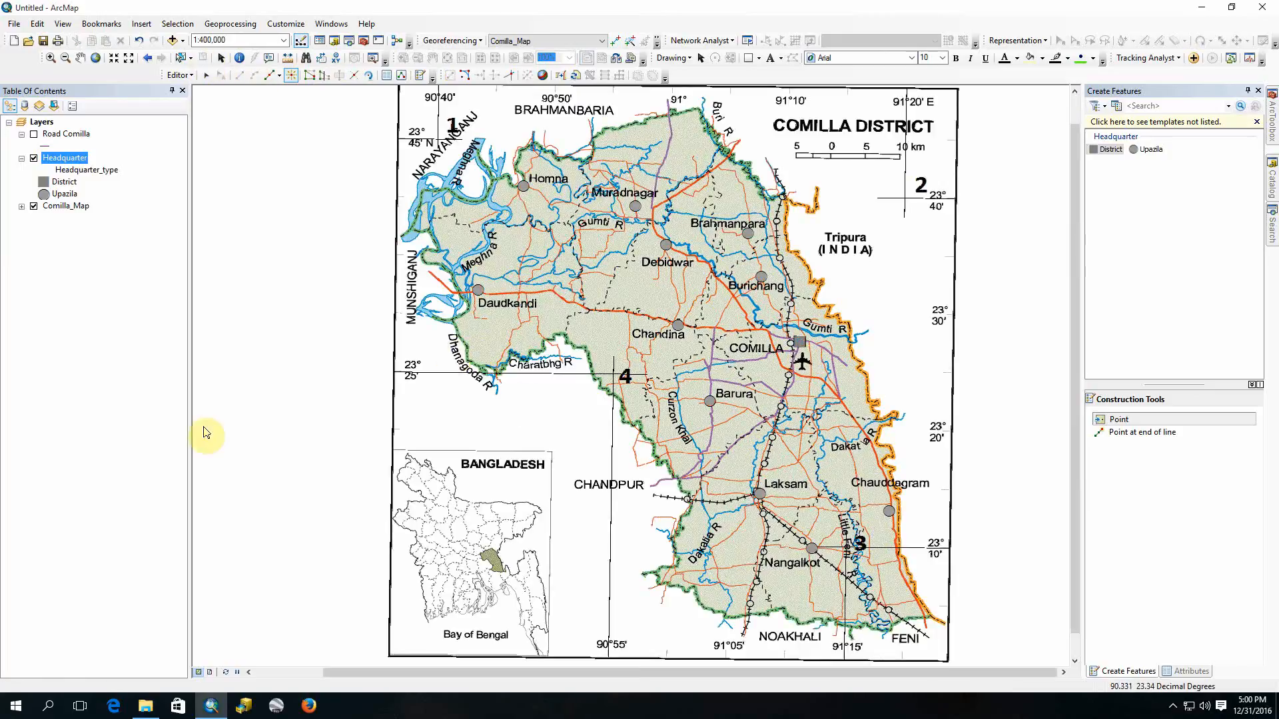
left_click(179, 75)
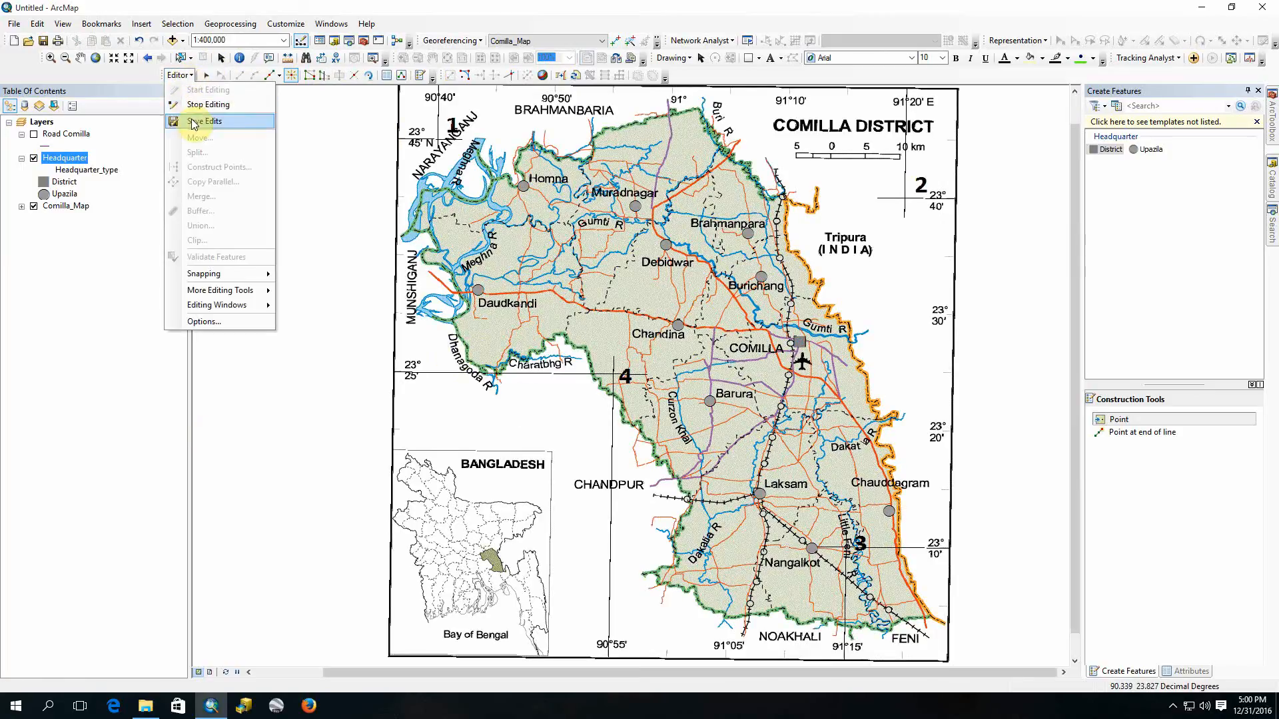
left_click(207, 121)
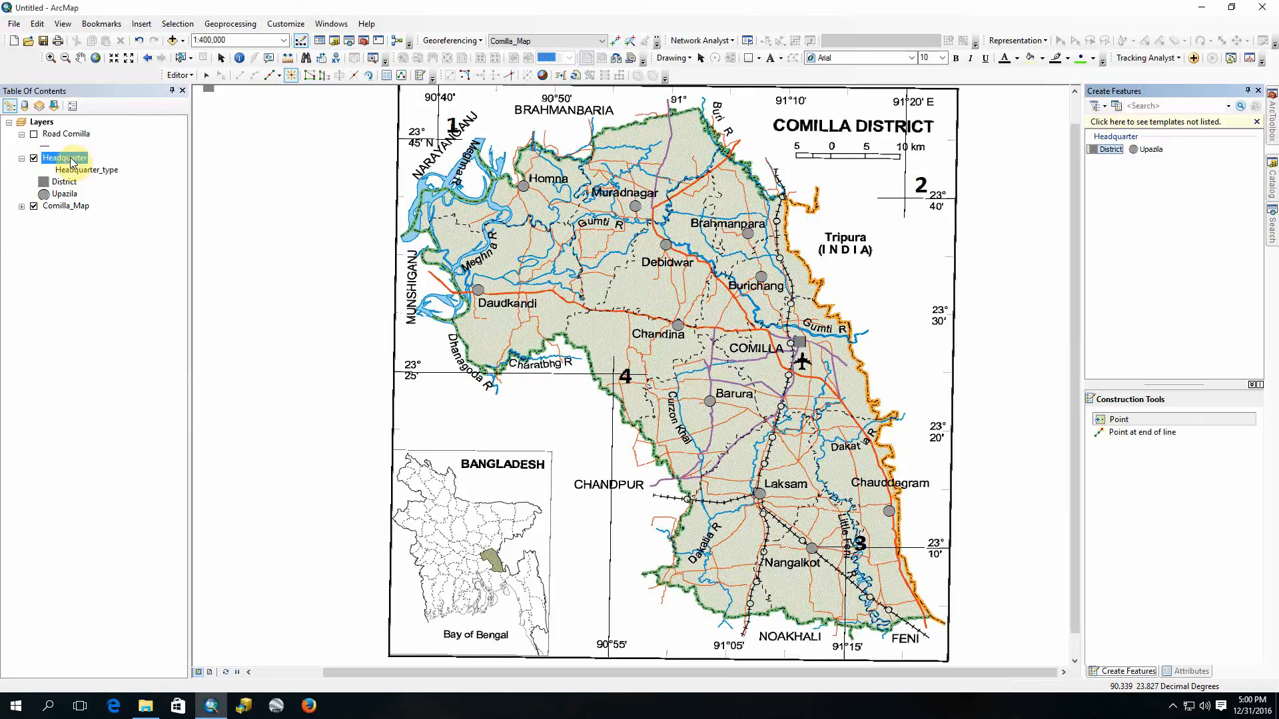
Step: Review the headquarter types recorded in the Headquarter layer's attribute table
right_click(72, 161)
left_click(143, 194)
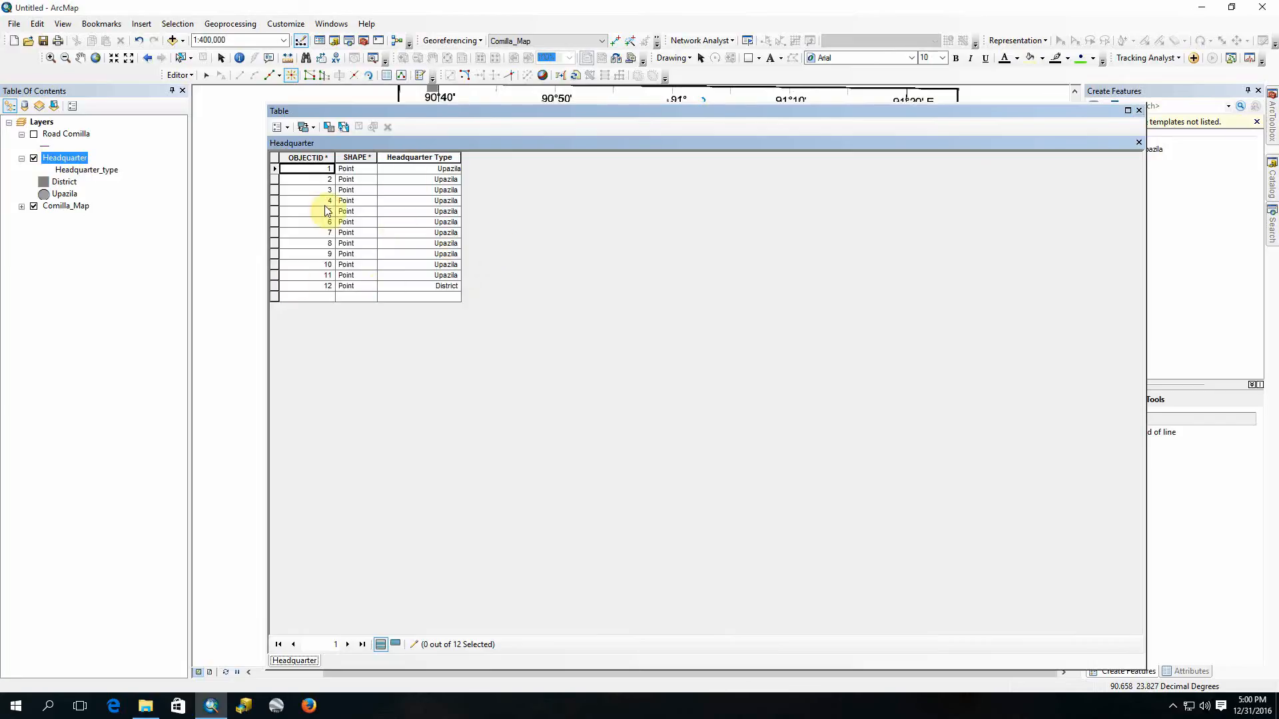
left_click(1139, 109)
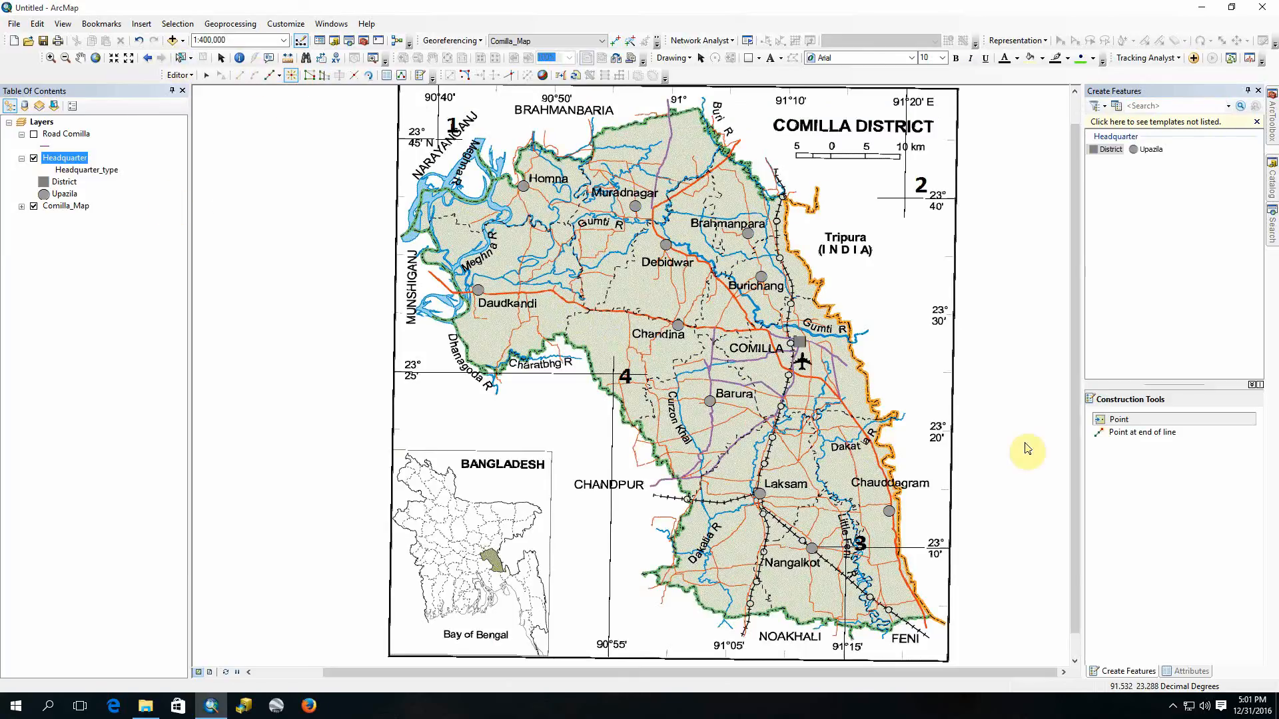
Step: Save the edits again and reopen the Headquarter layer's attribute table
left_click(178, 77)
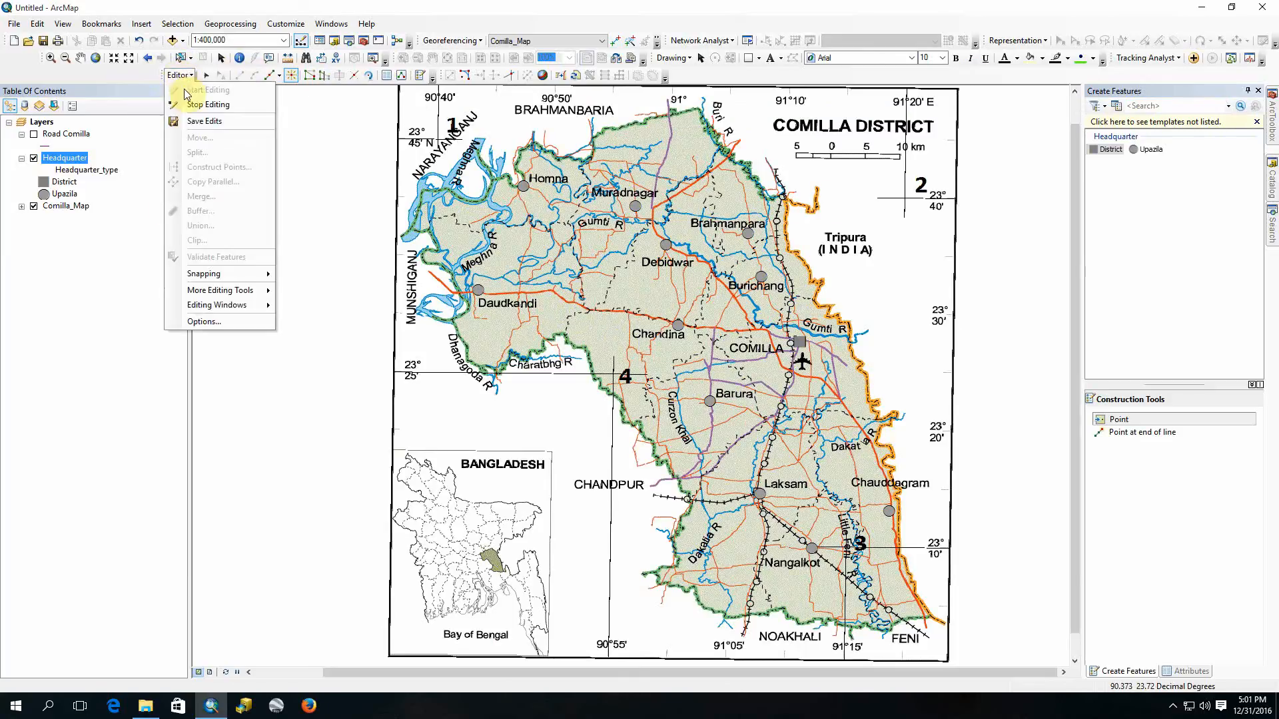
left_click(183, 122)
right_click(62, 159)
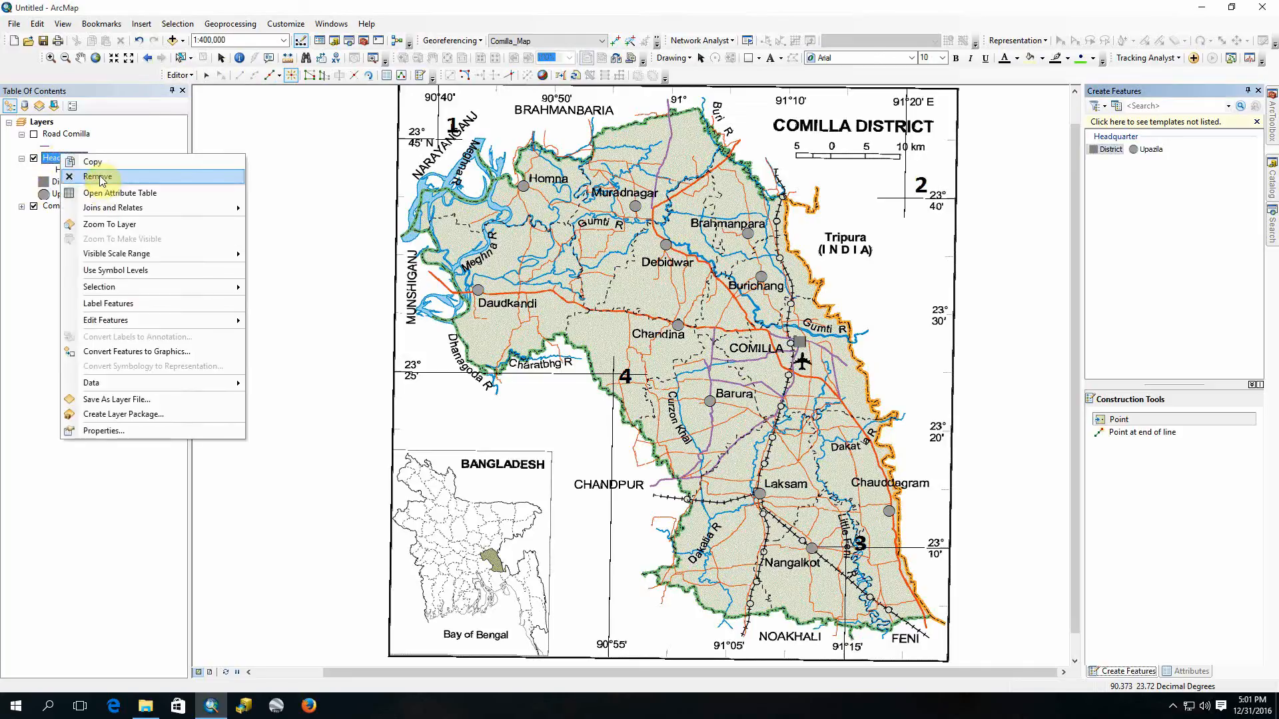
left_click(101, 195)
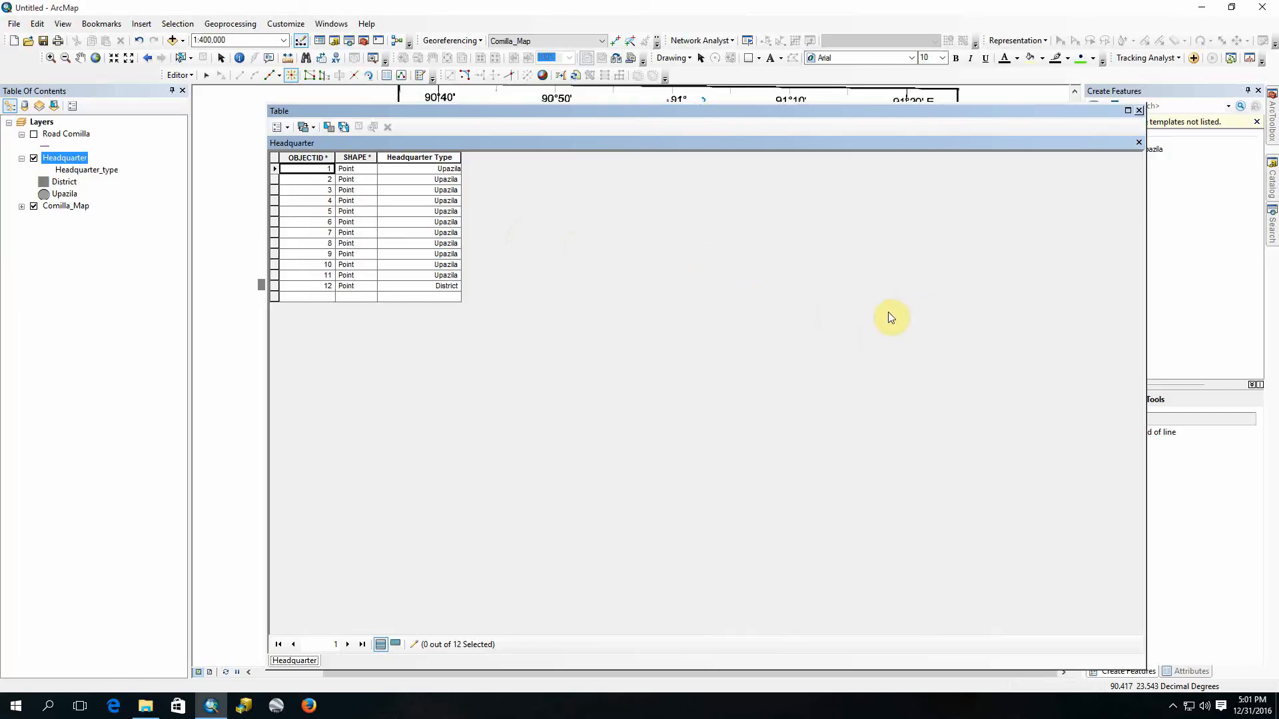
Step: Stop the current edit session on the Headquarter layer
left_click(180, 75)
left_click(195, 108)
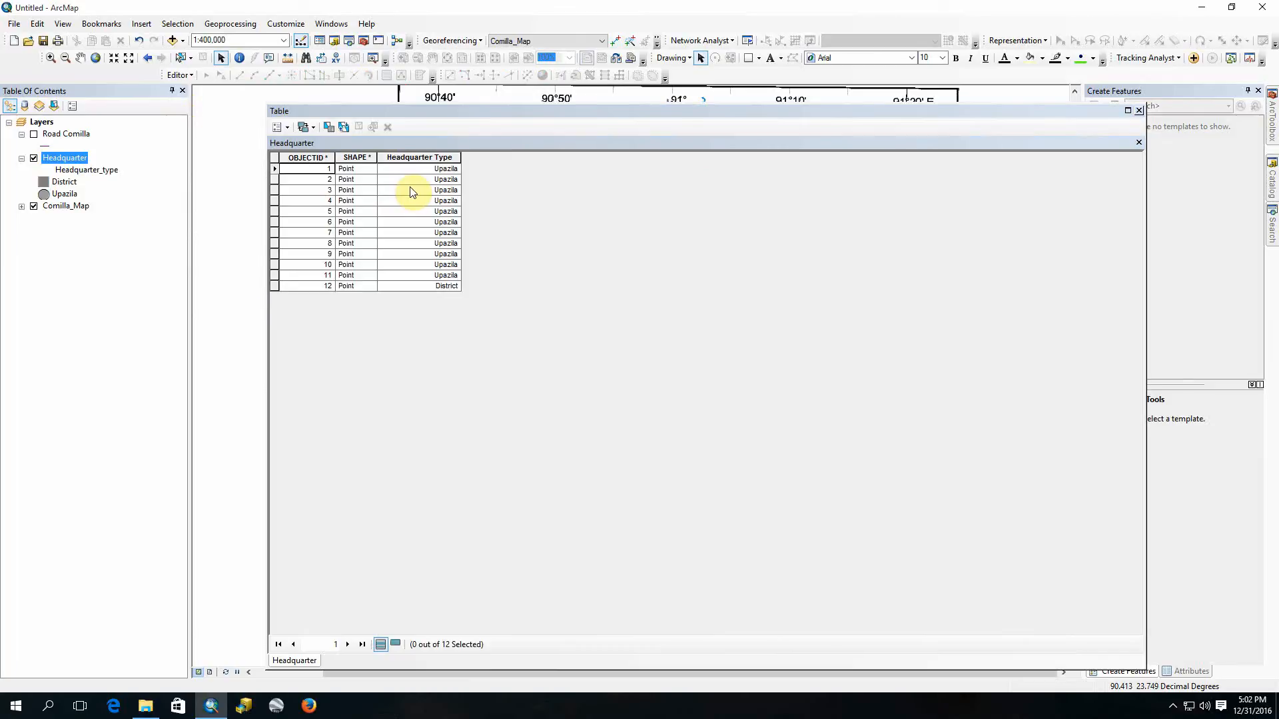
left_click(1172, 705)
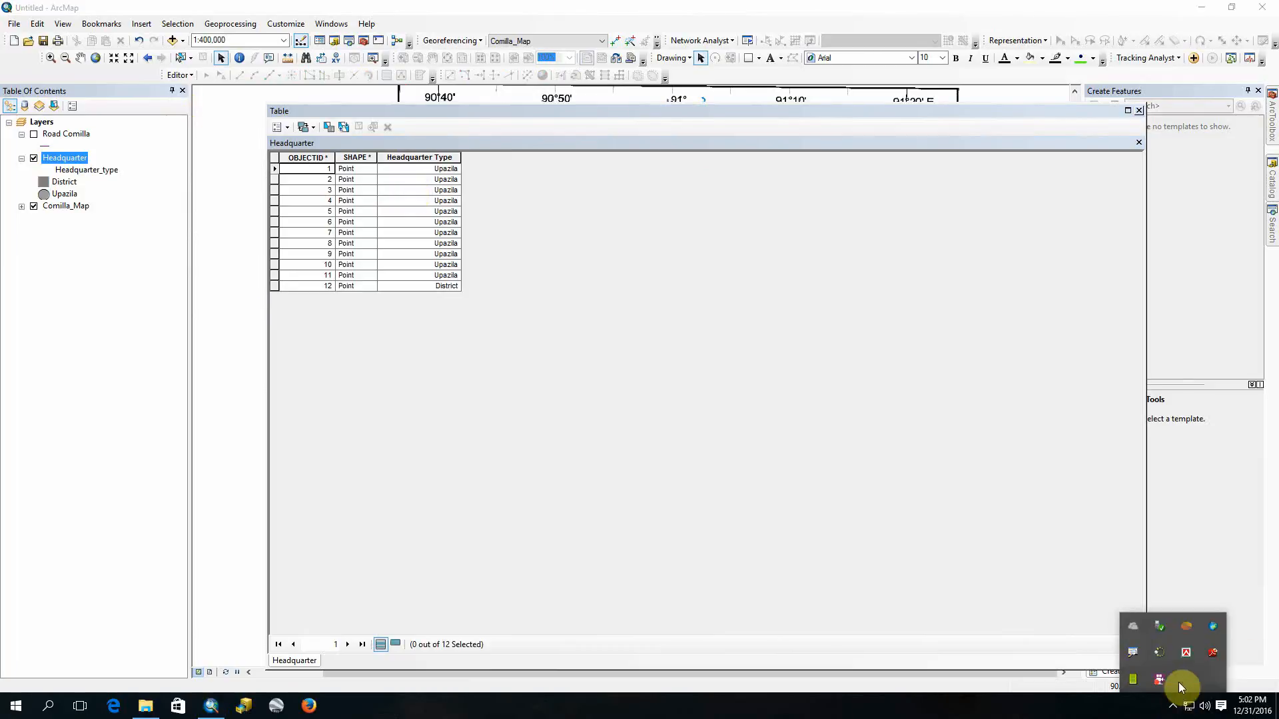
right_click(1166, 678)
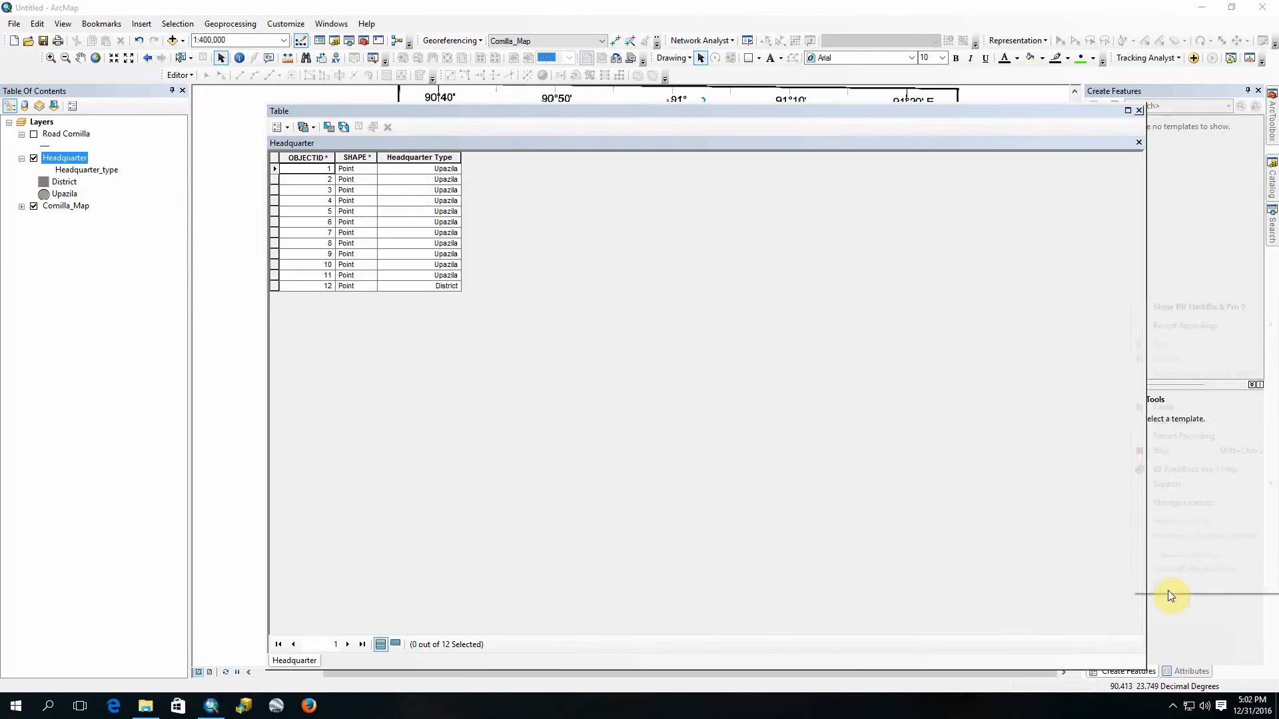
left_click(1188, 409)
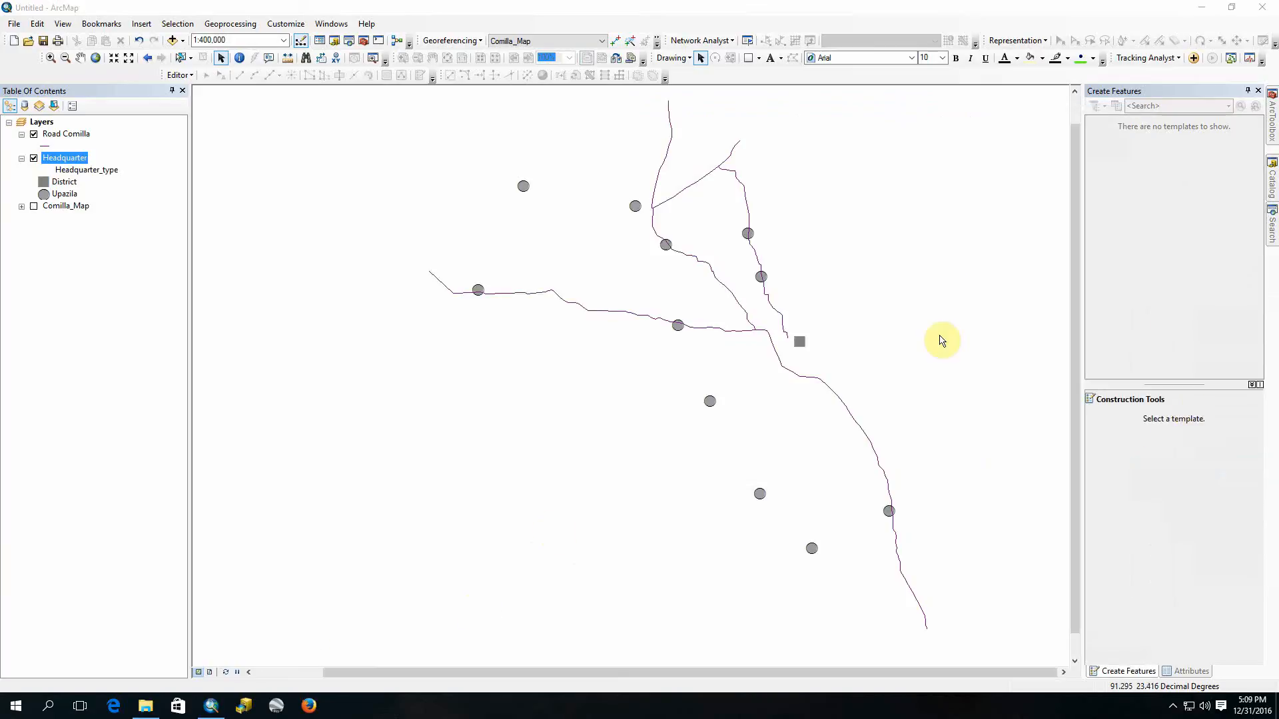
Step: Turn on the Comilla_Map layer and open the Headquarter layer's attribute table
left_click(33, 207)
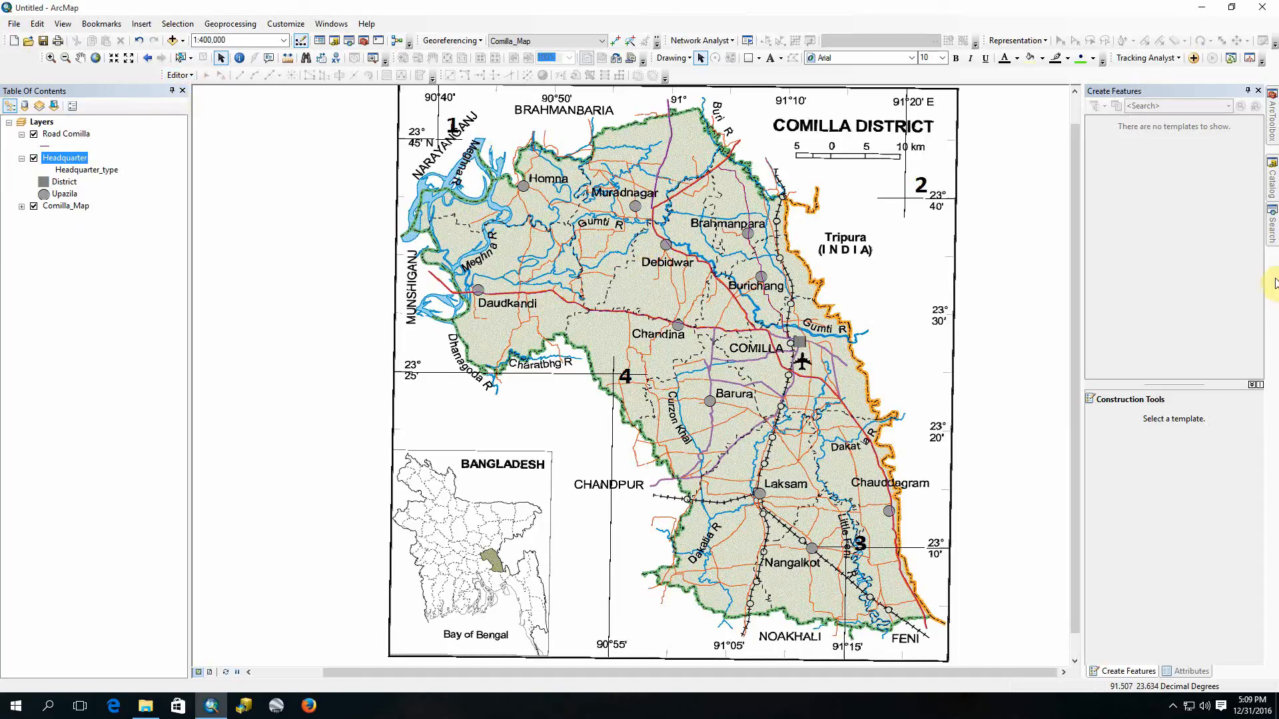
left_click(1272, 175)
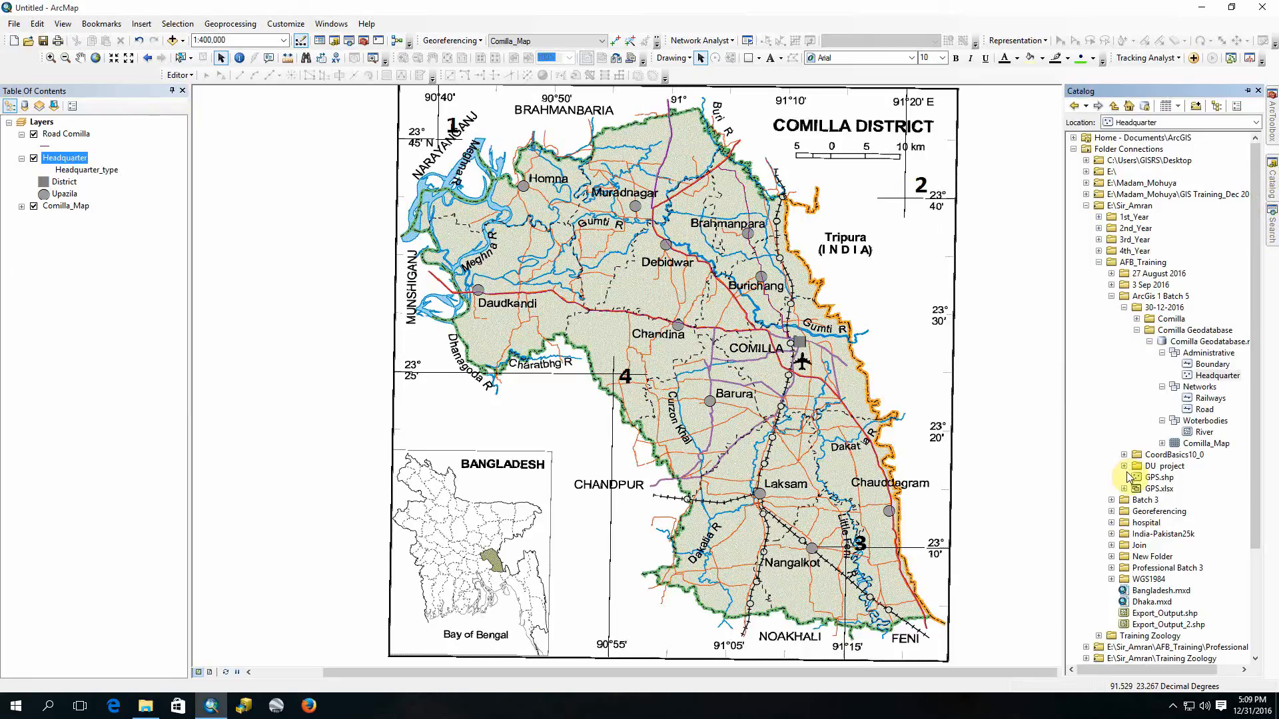
right_click(70, 160)
left_click(106, 192)
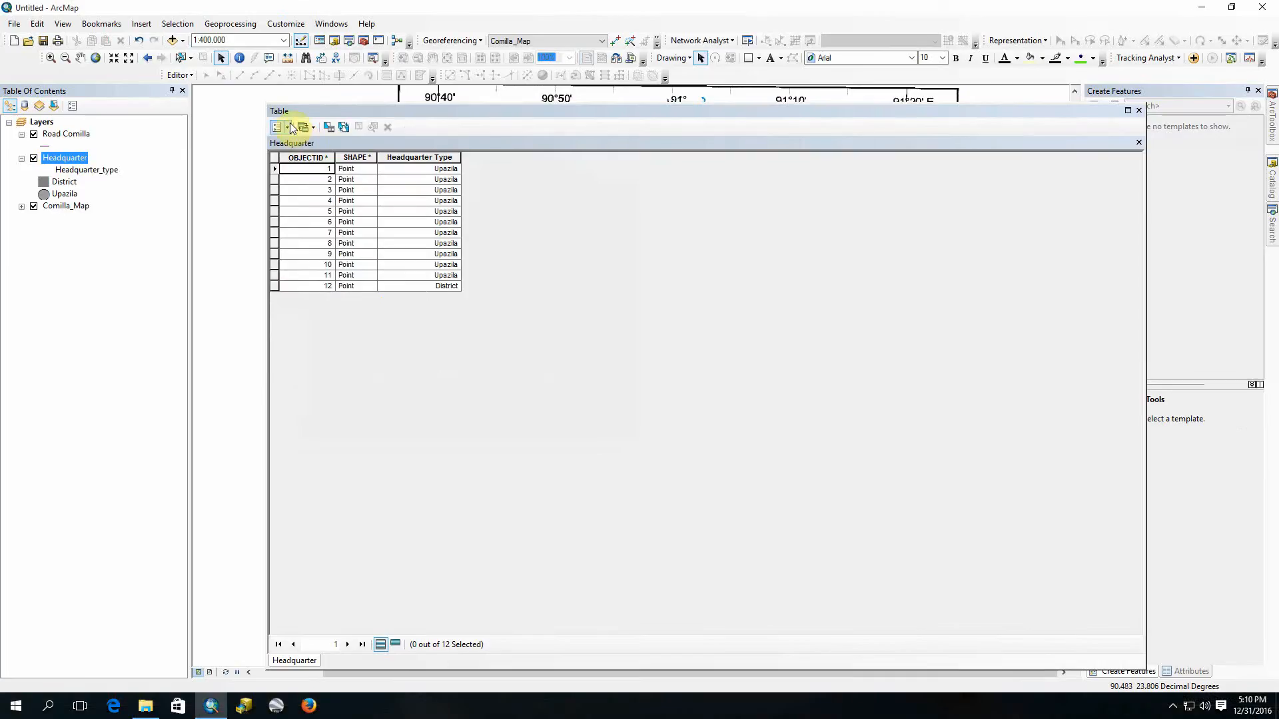
left_click(285, 129)
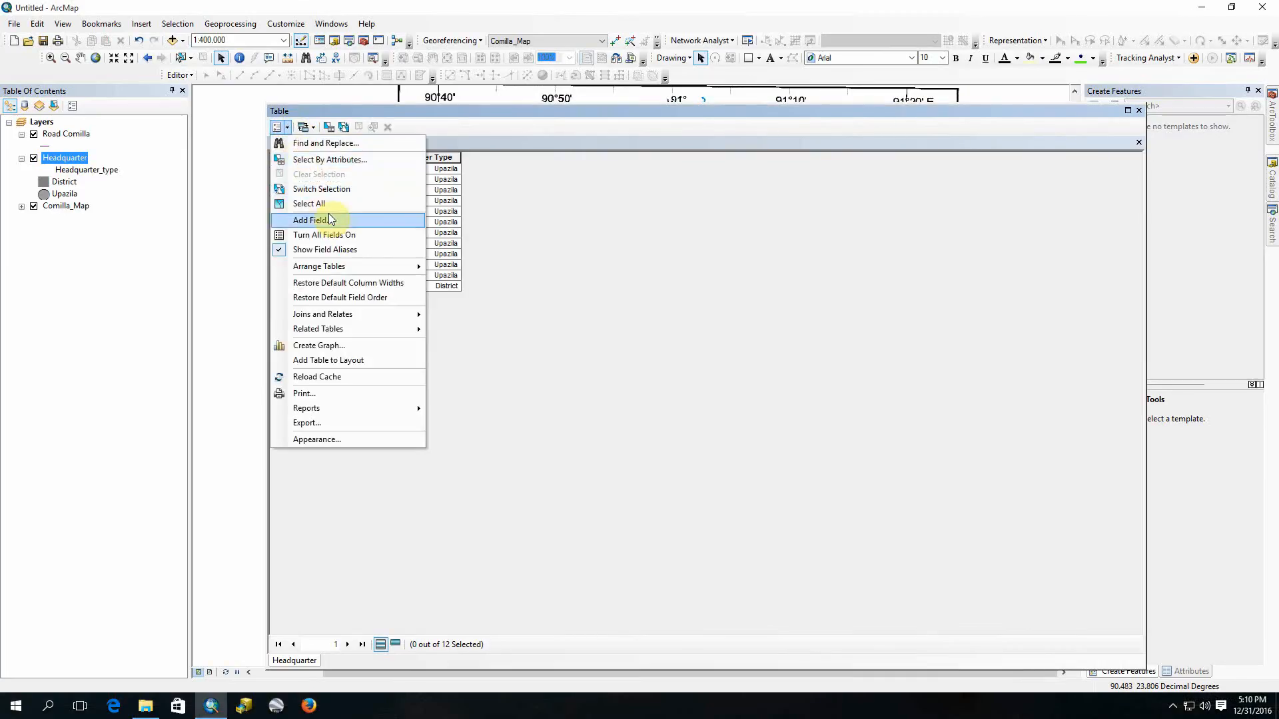
left_click(329, 218)
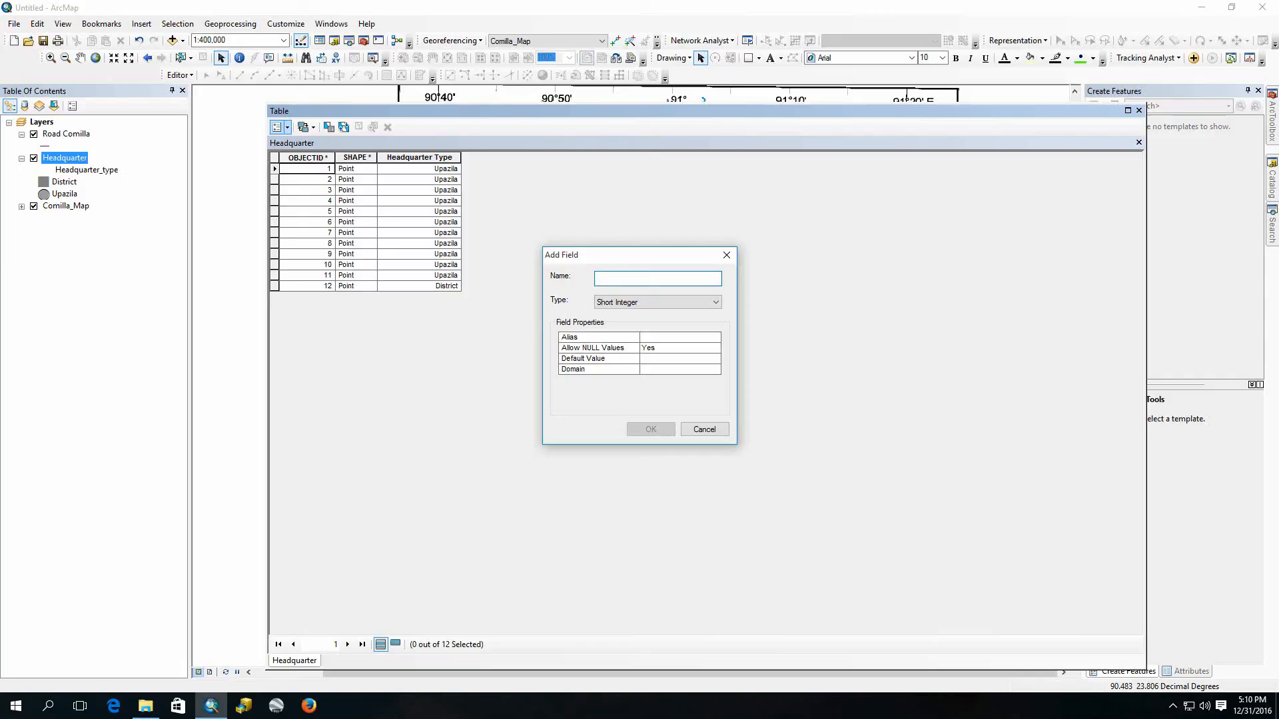
type("HQ")
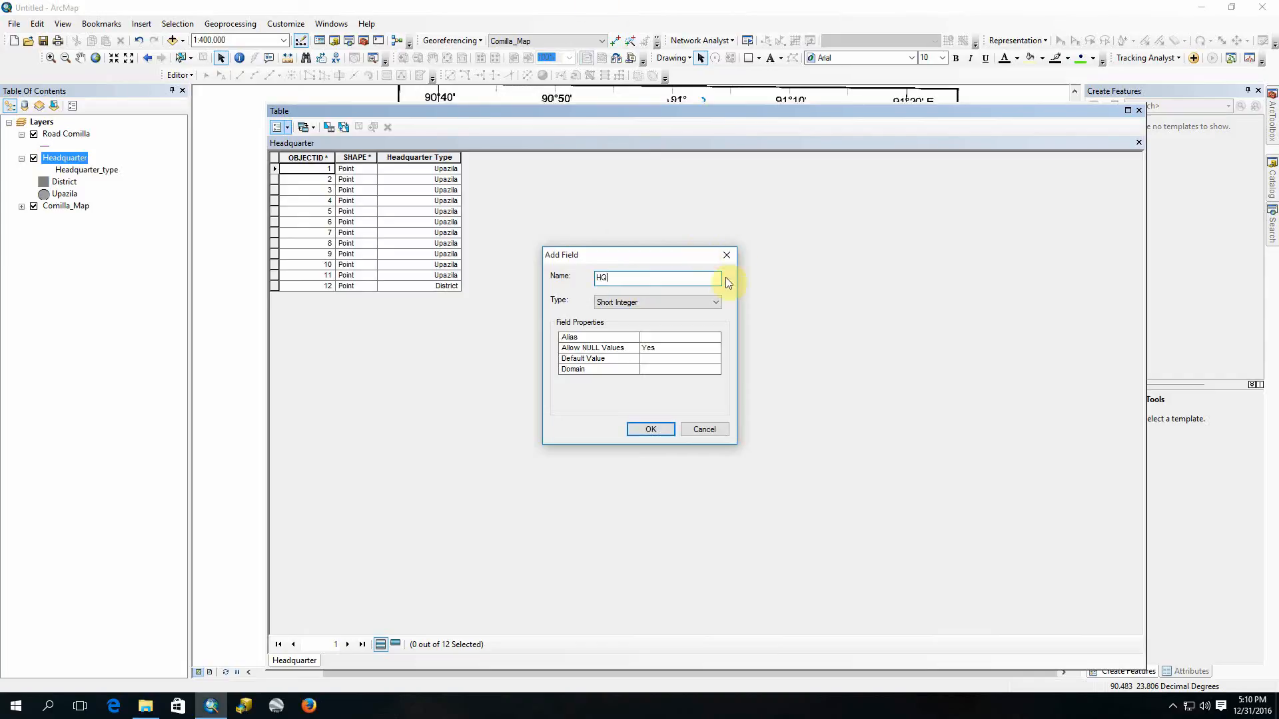
left_click(727, 255)
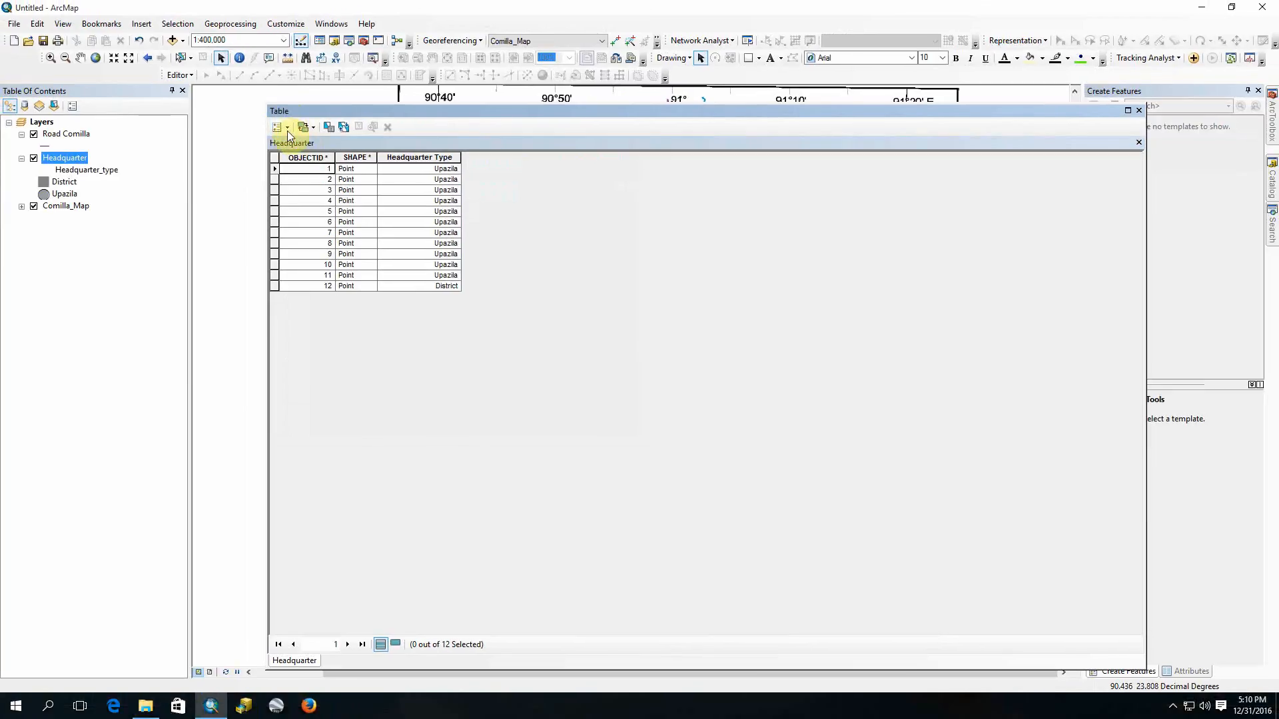
Step: Define a new field named HQ_Name with the Text type for the Headquarter attribute table
left_click(279, 127)
left_click(331, 221)
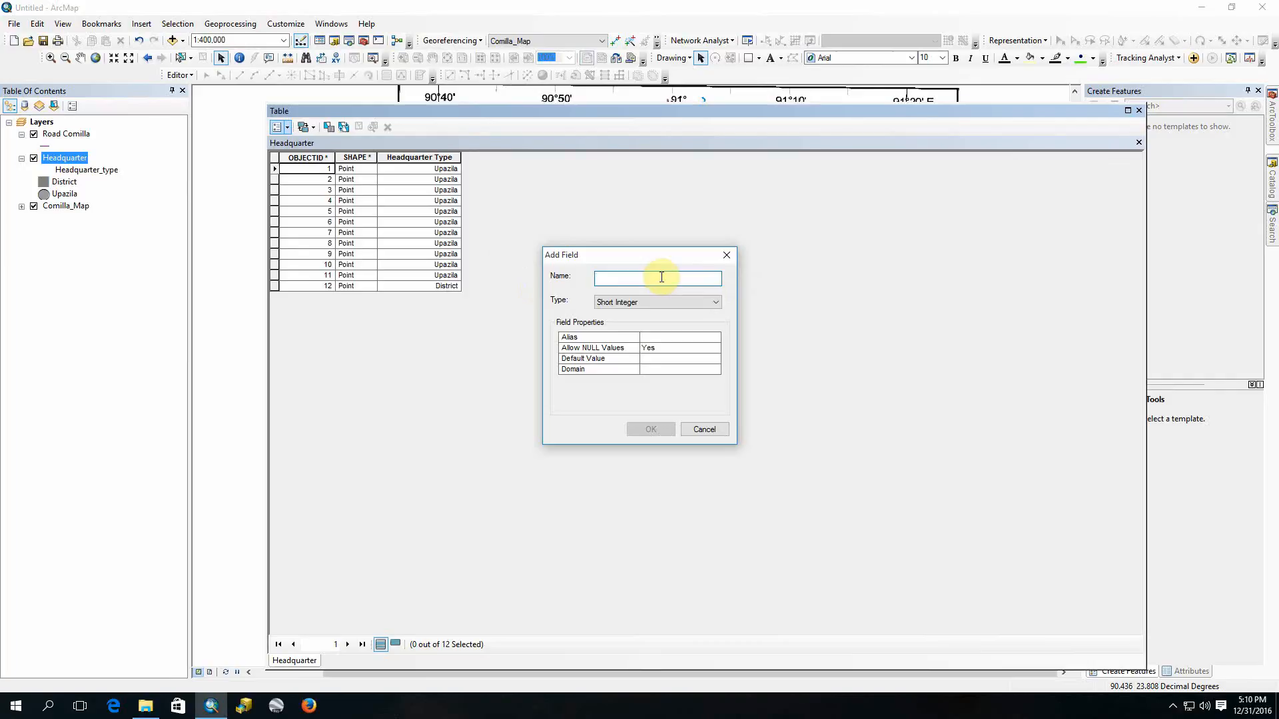
type("HQ")
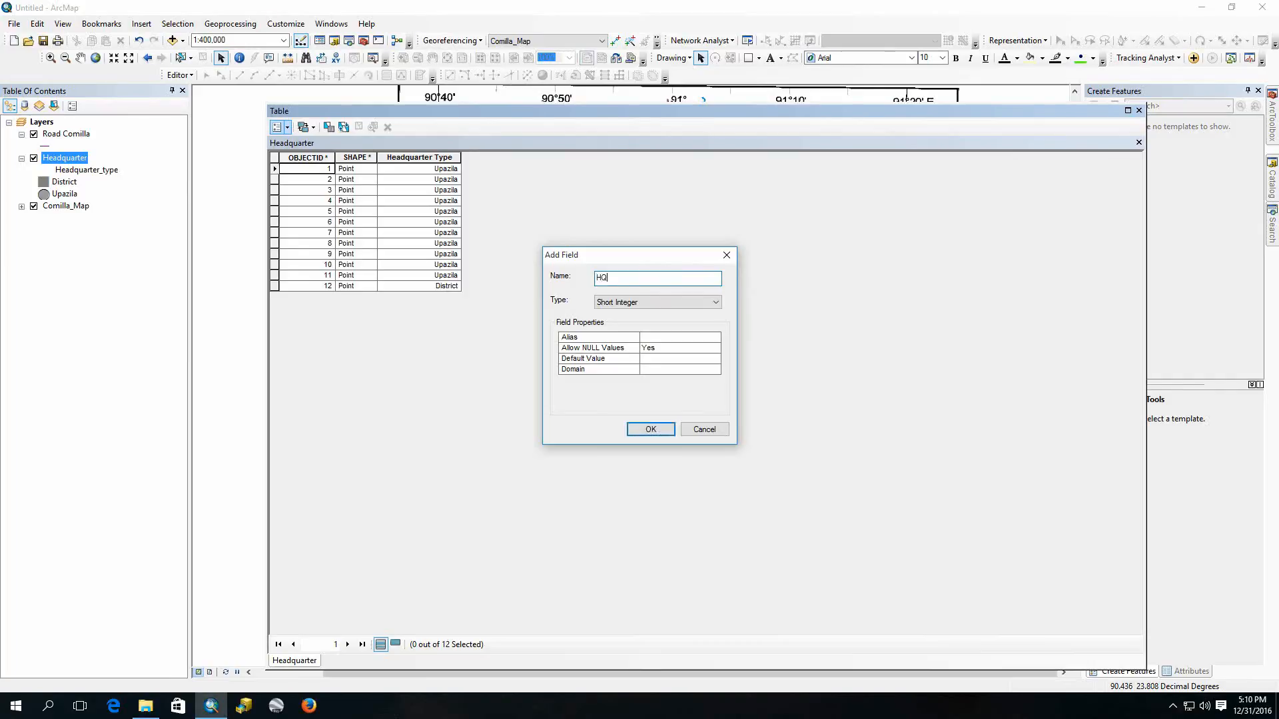
type("_Name")
left_click(650, 305)
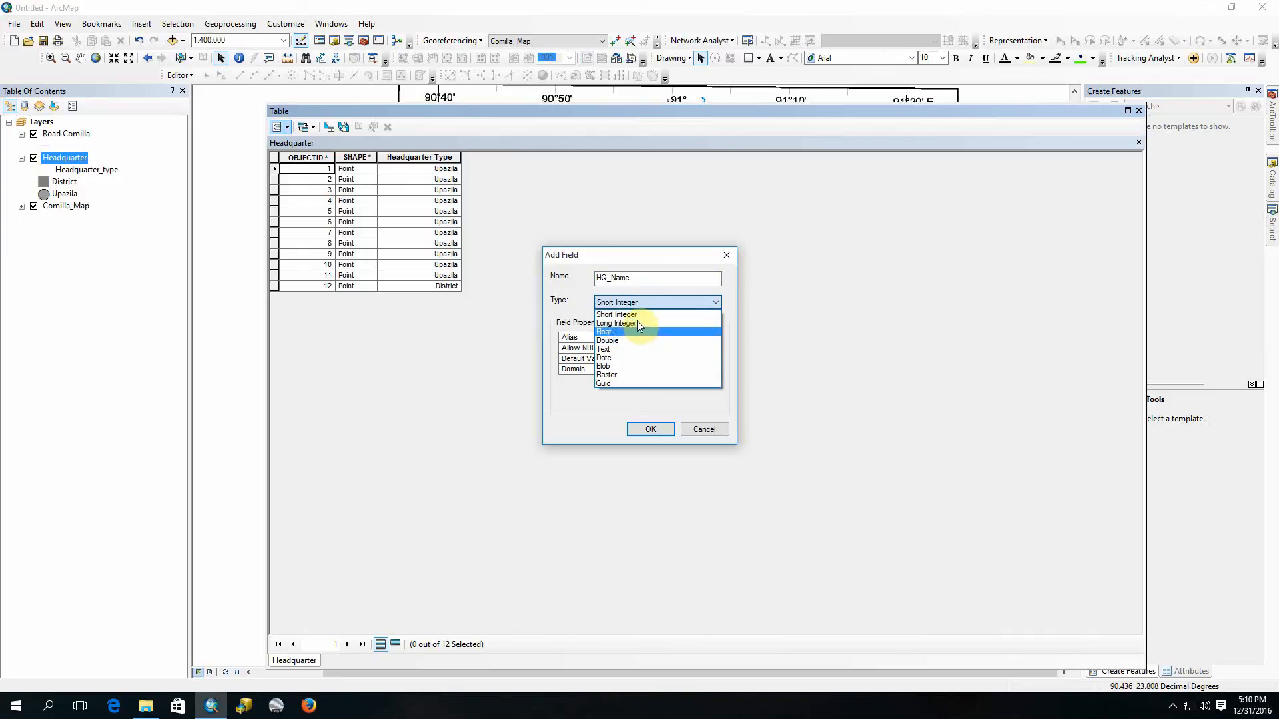
left_click(640, 348)
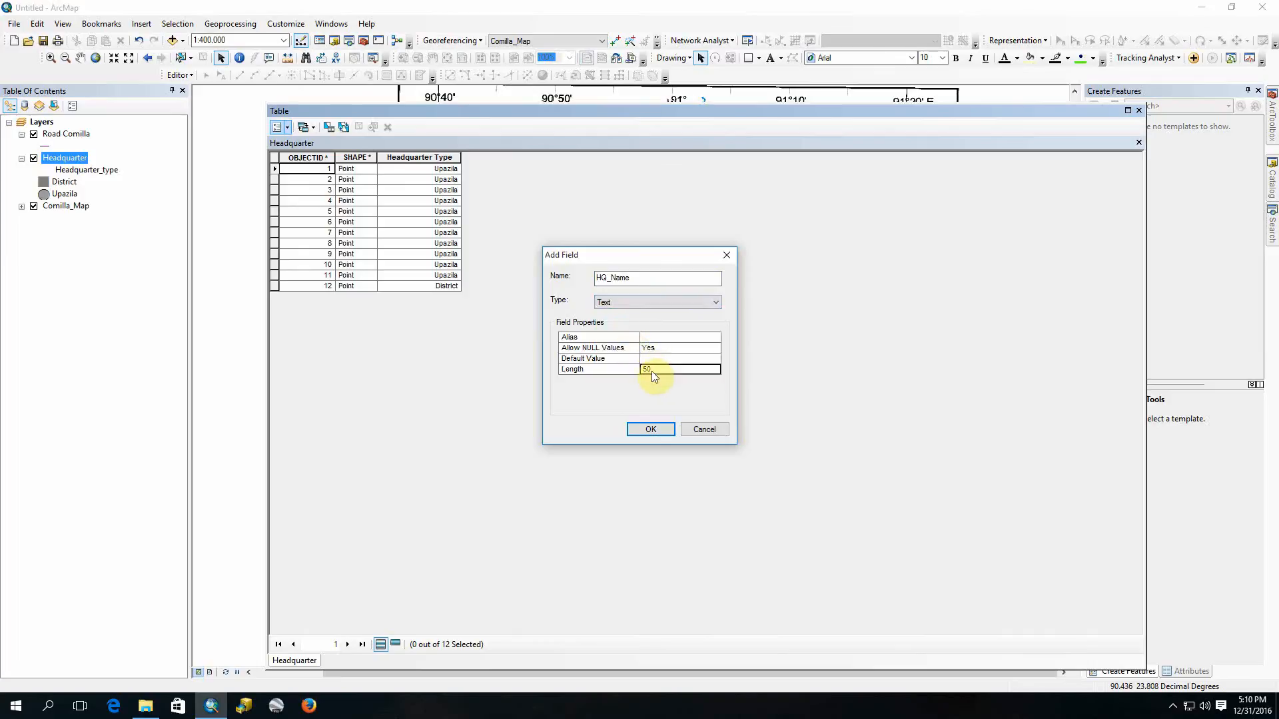
Step: Give the HQ_Name field a length of 25 and the alias Headquarter Name, and add it to the table
left_click(653, 369)
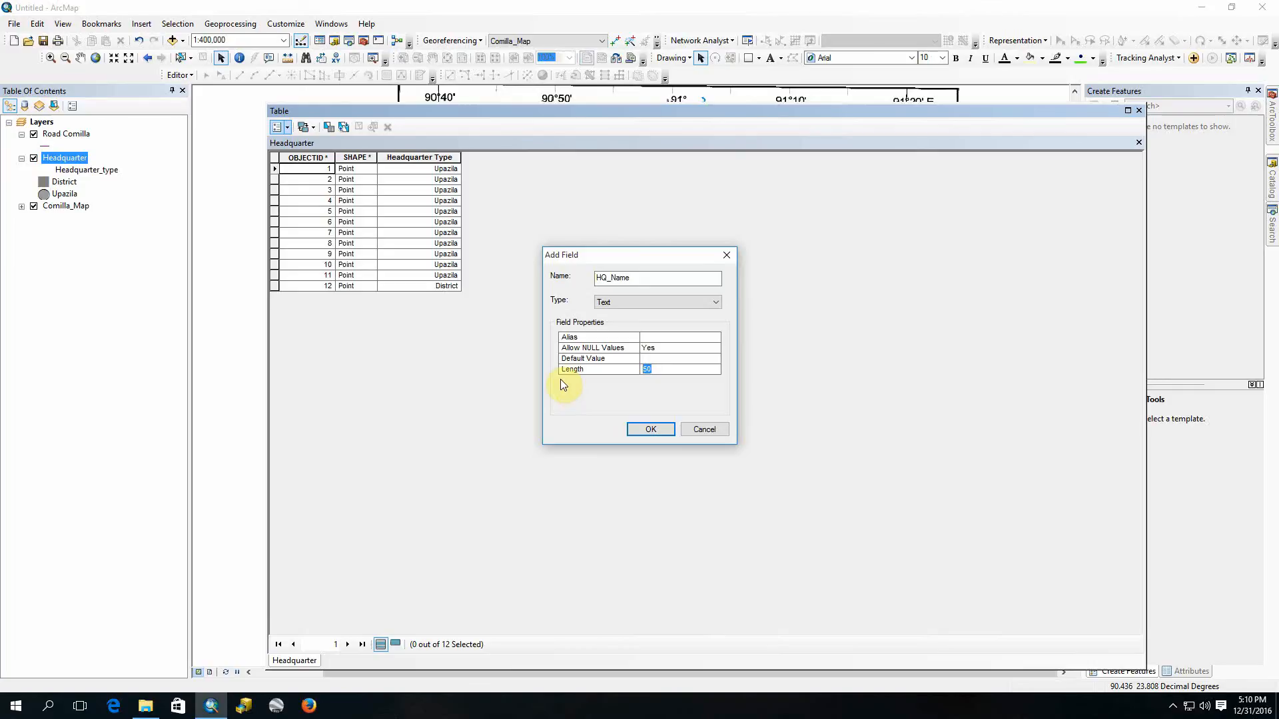
type("25")
left_click(663, 338)
type("Headquarter")
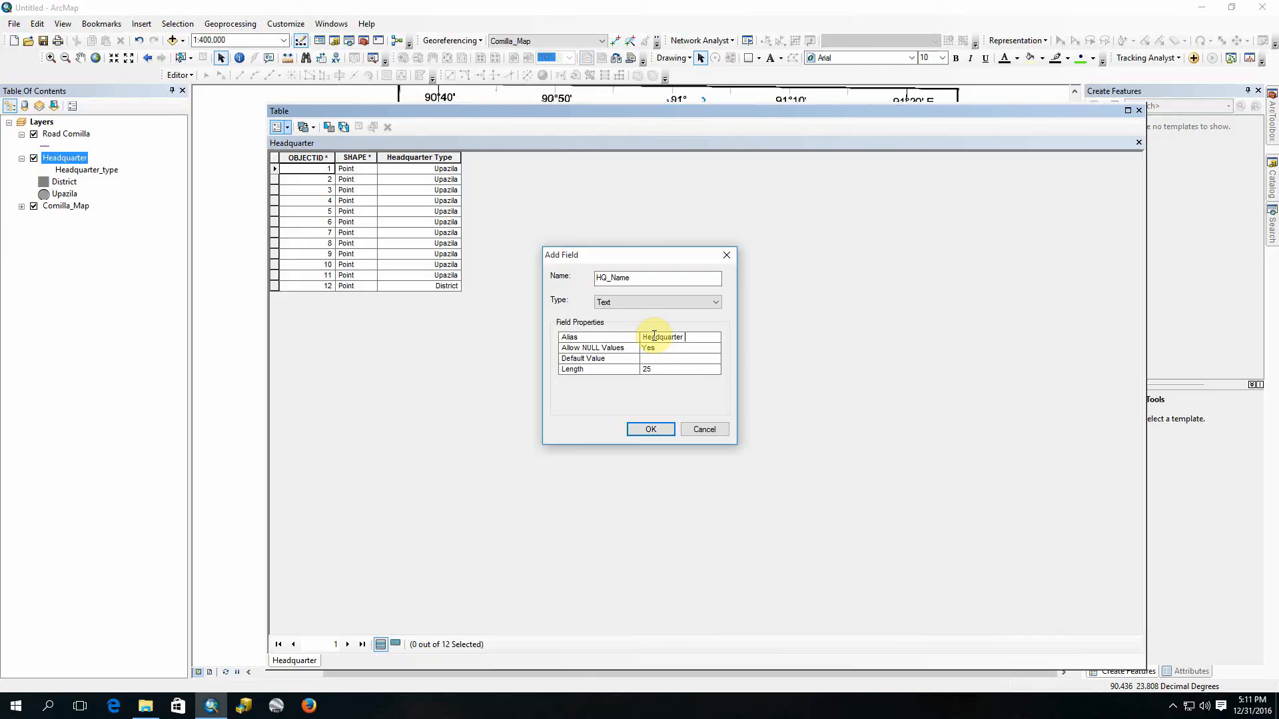
type("Name")
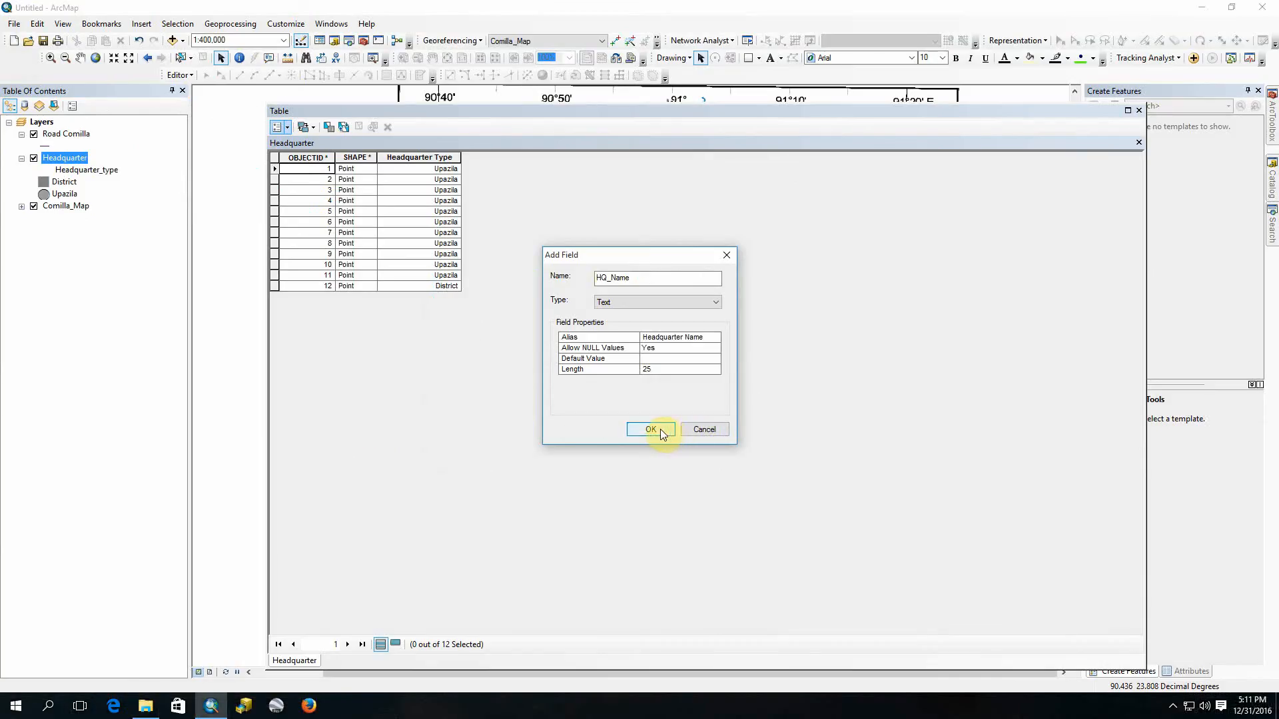
left_click(603, 432)
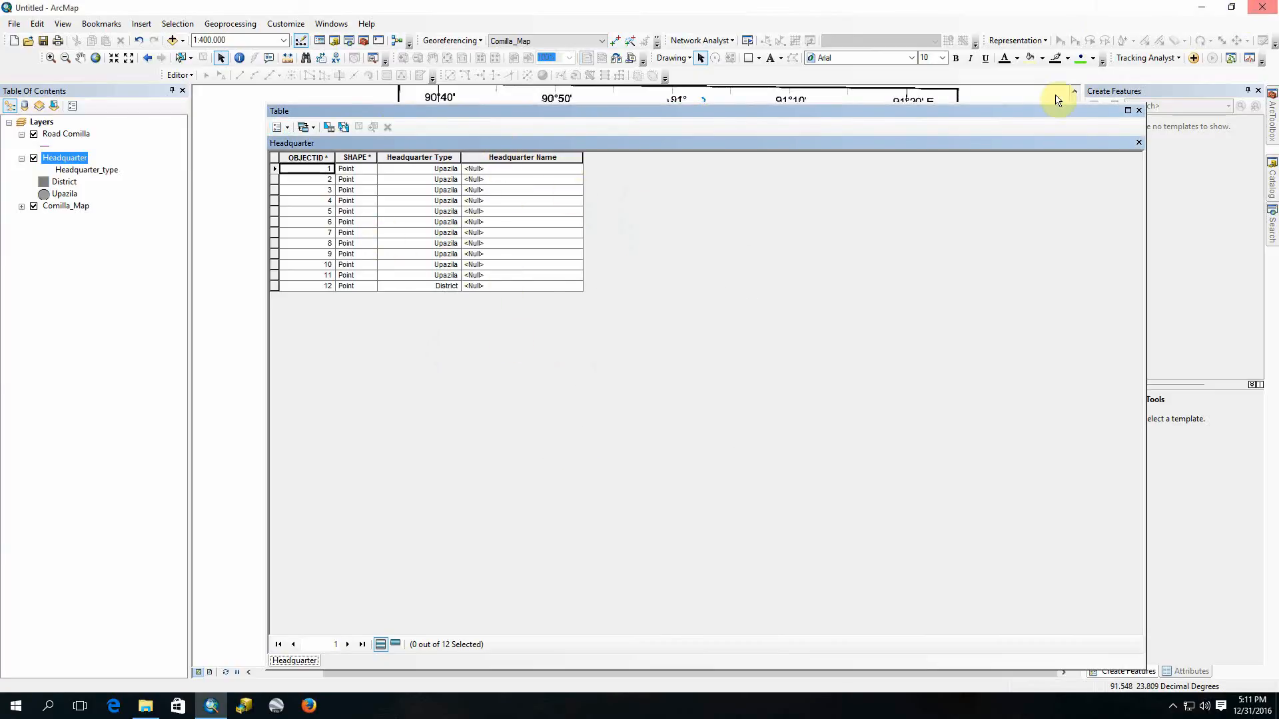
Step: Move the attribute table down to uncover the map and start an edit session on the Headquarter layer
left_click_drag(898, 114, 1005, 359)
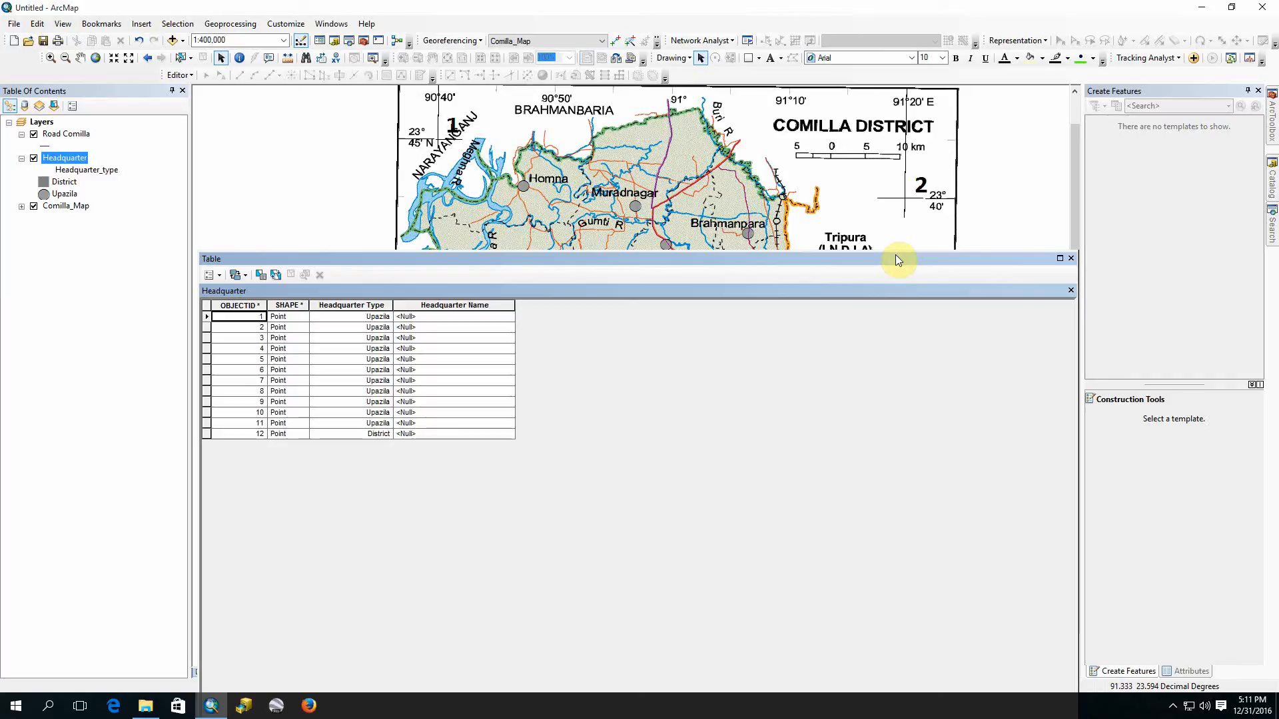
left_click(179, 75)
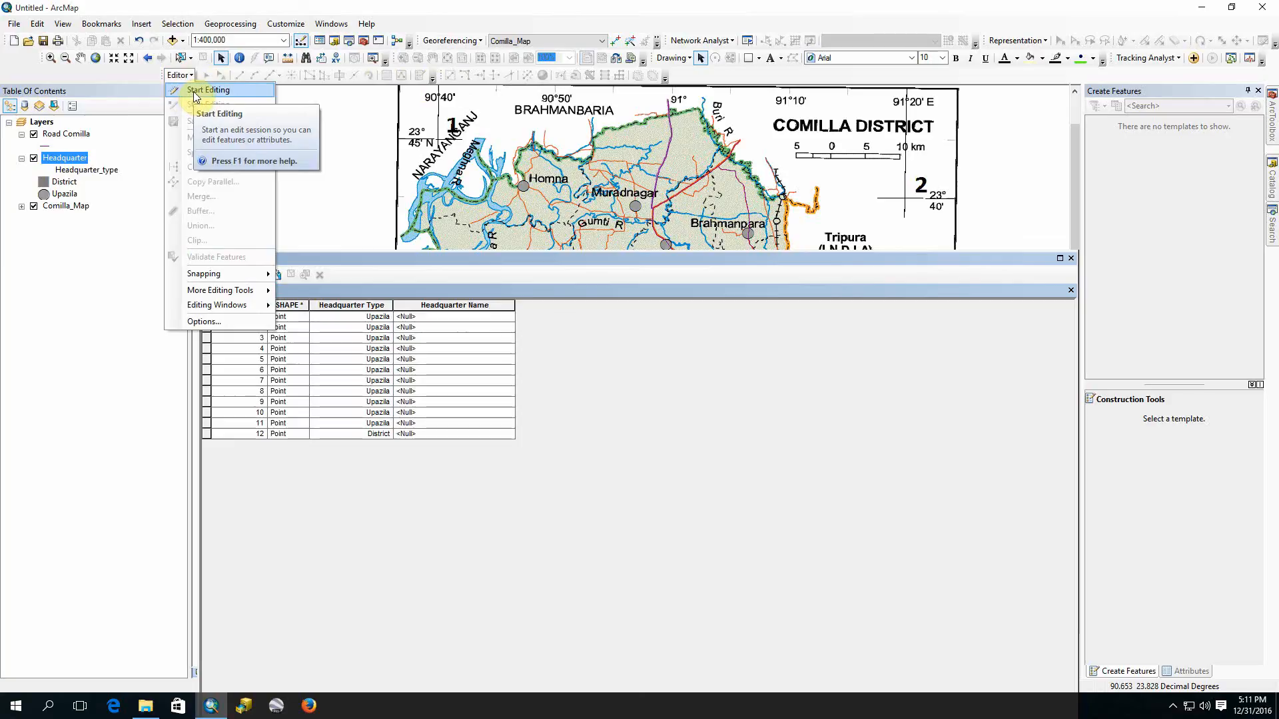
left_click(196, 96)
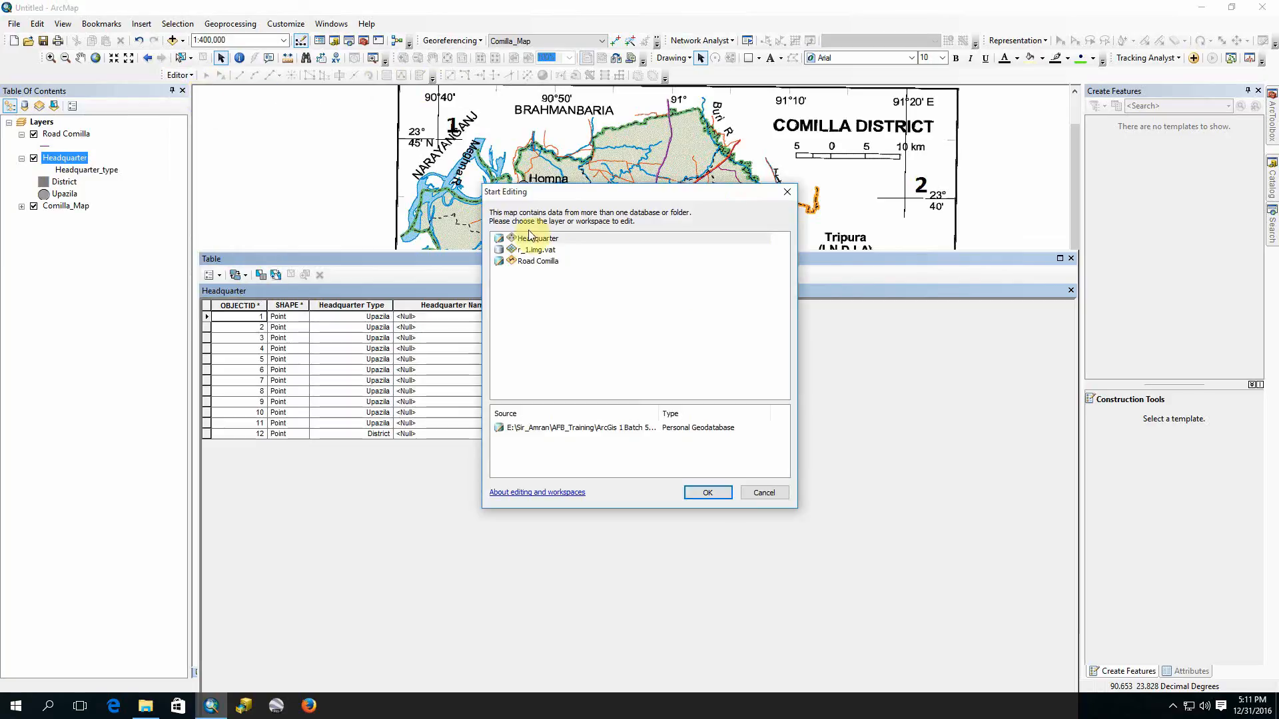
left_click(548, 245)
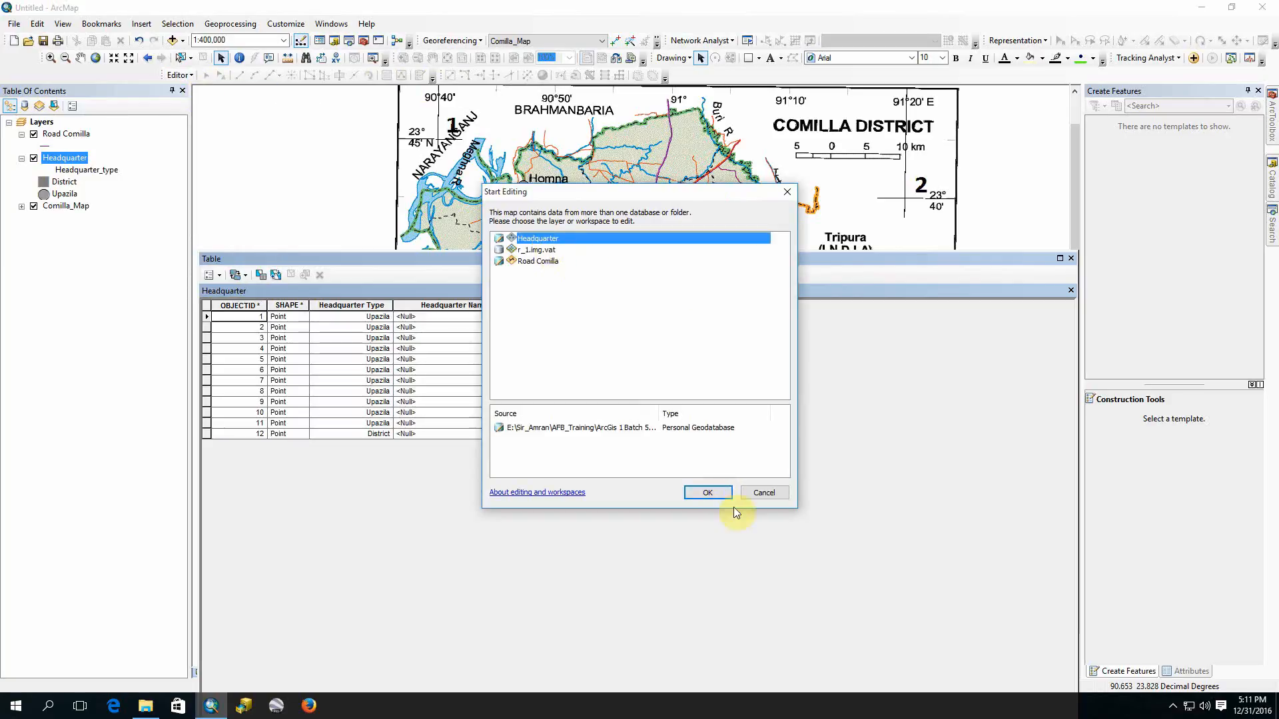
left_click(707, 492)
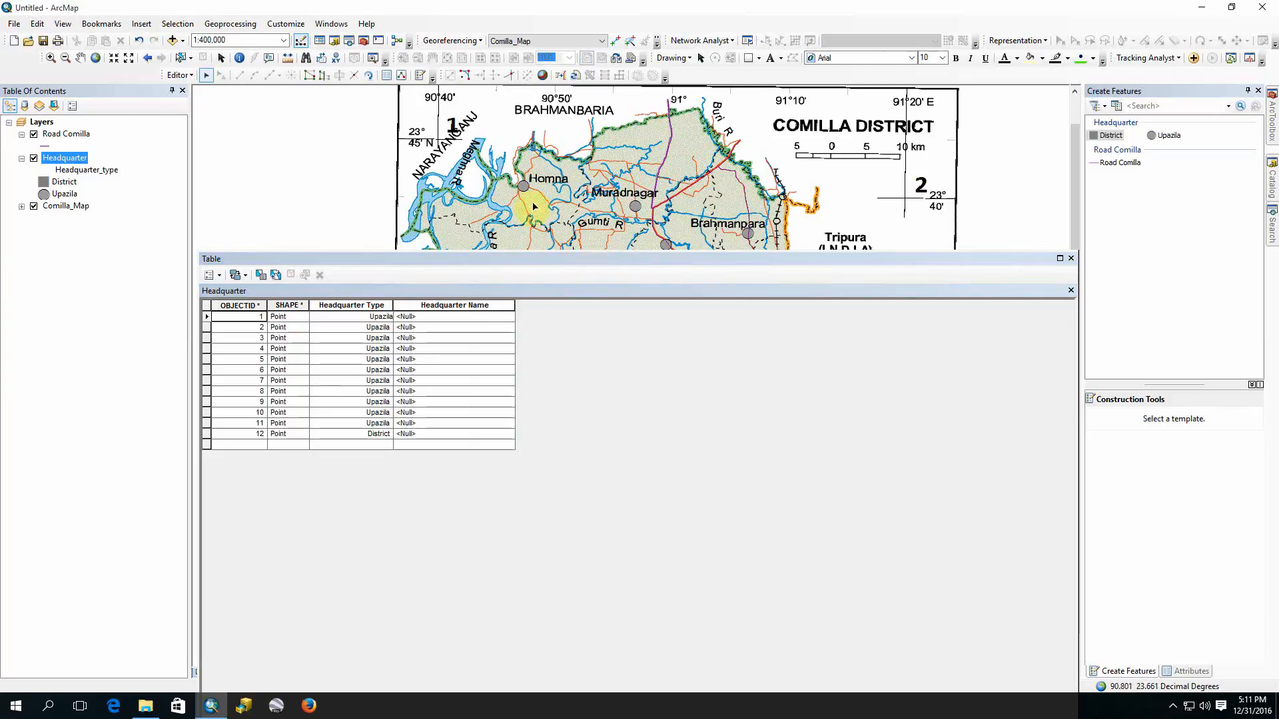
Step: Close the Headquarter attribute table and display the Attributes window for editing individual points
scroll(566, 177, "up", 2)
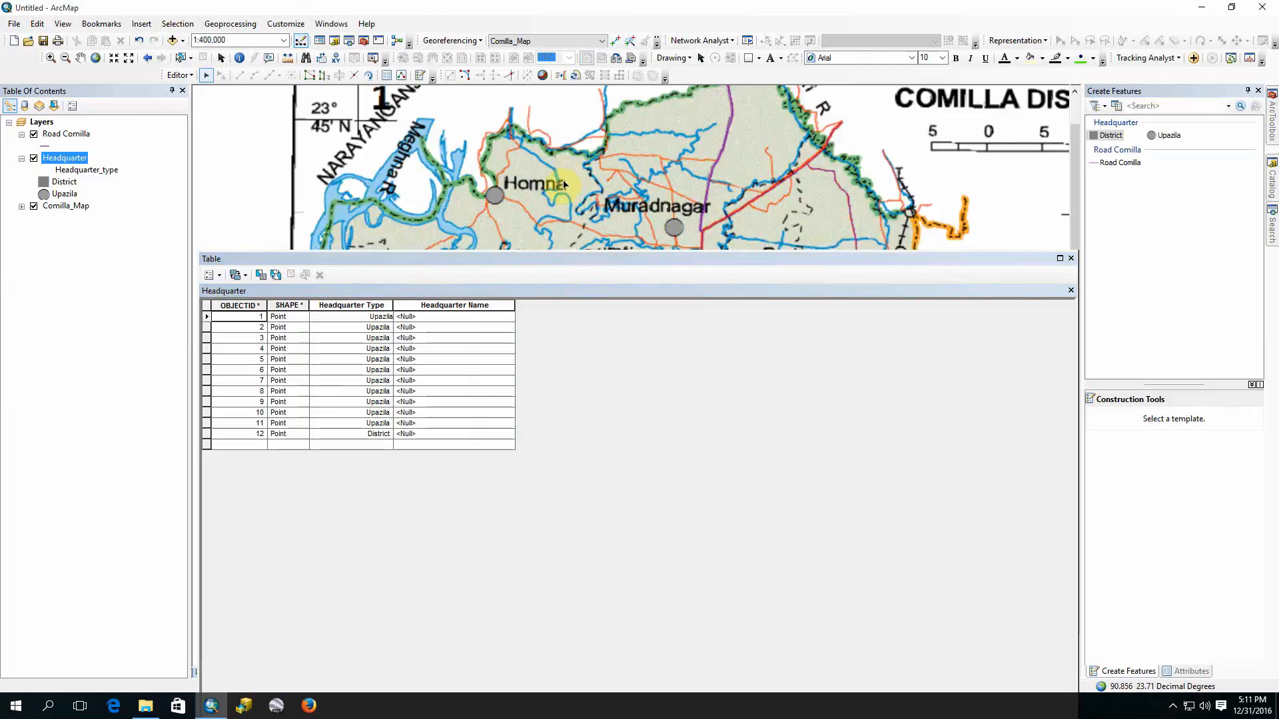
left_click(1071, 259)
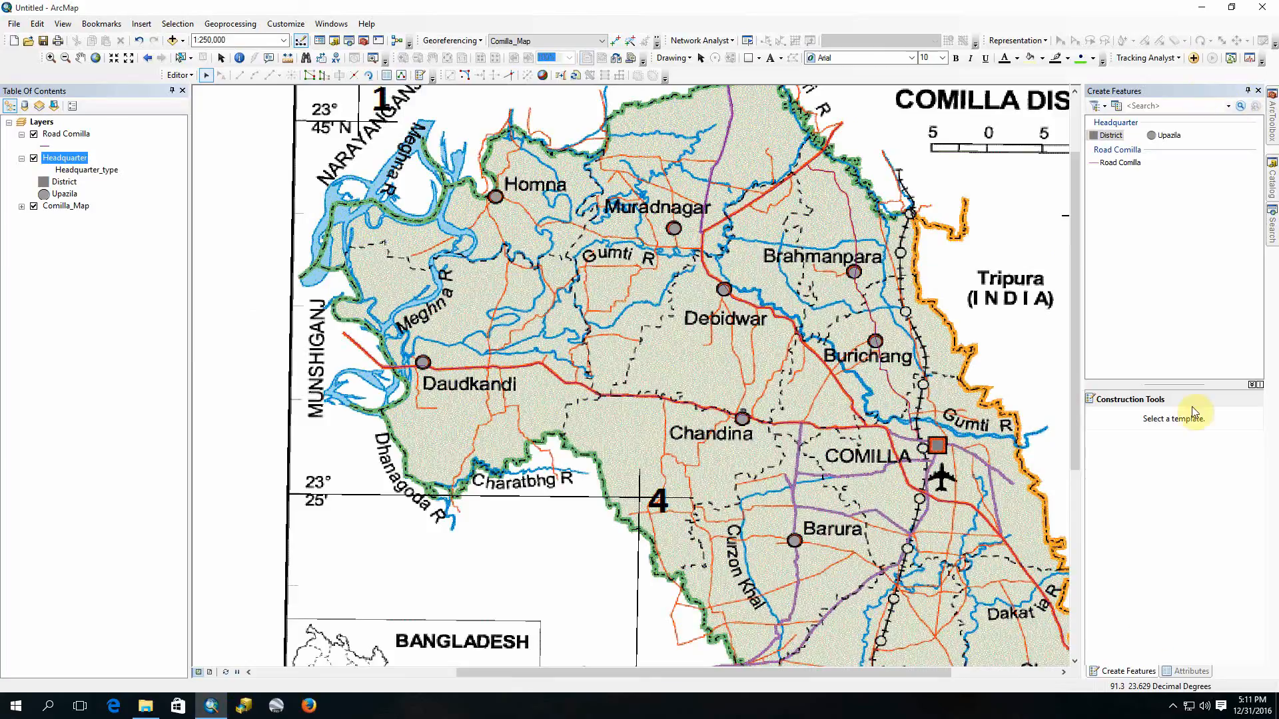
left_click(1189, 671)
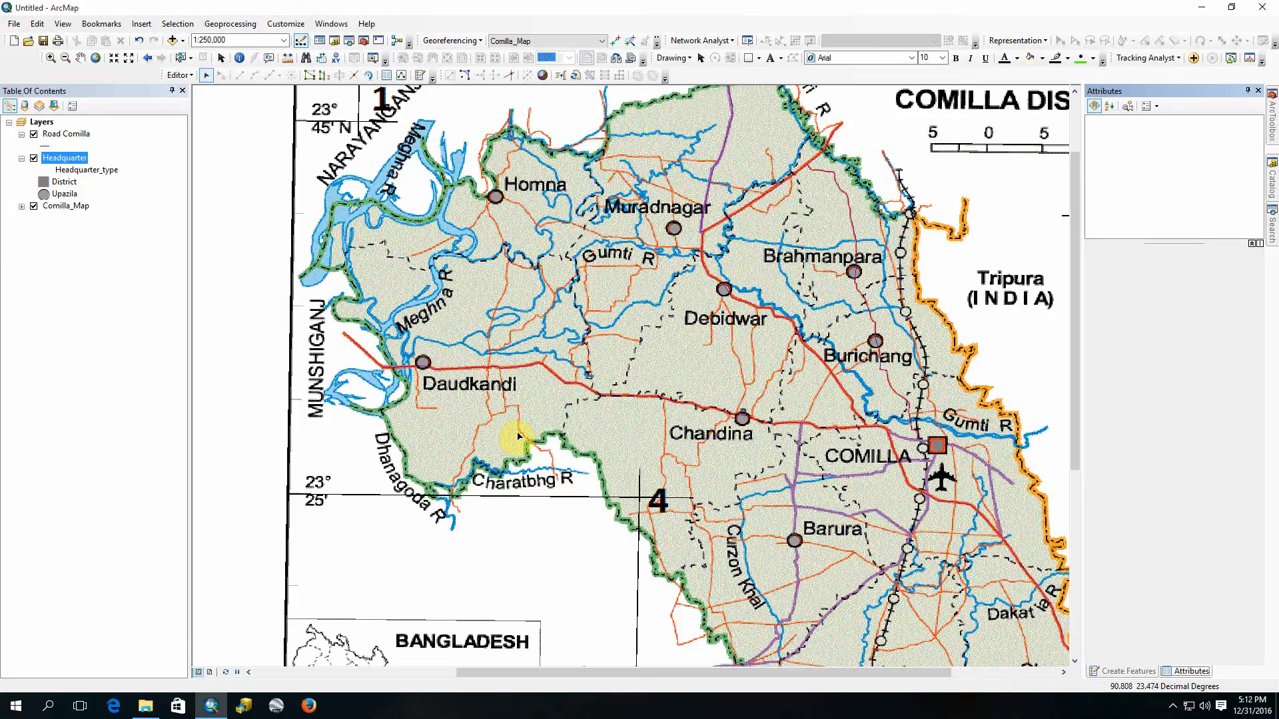
left_click(1172, 705)
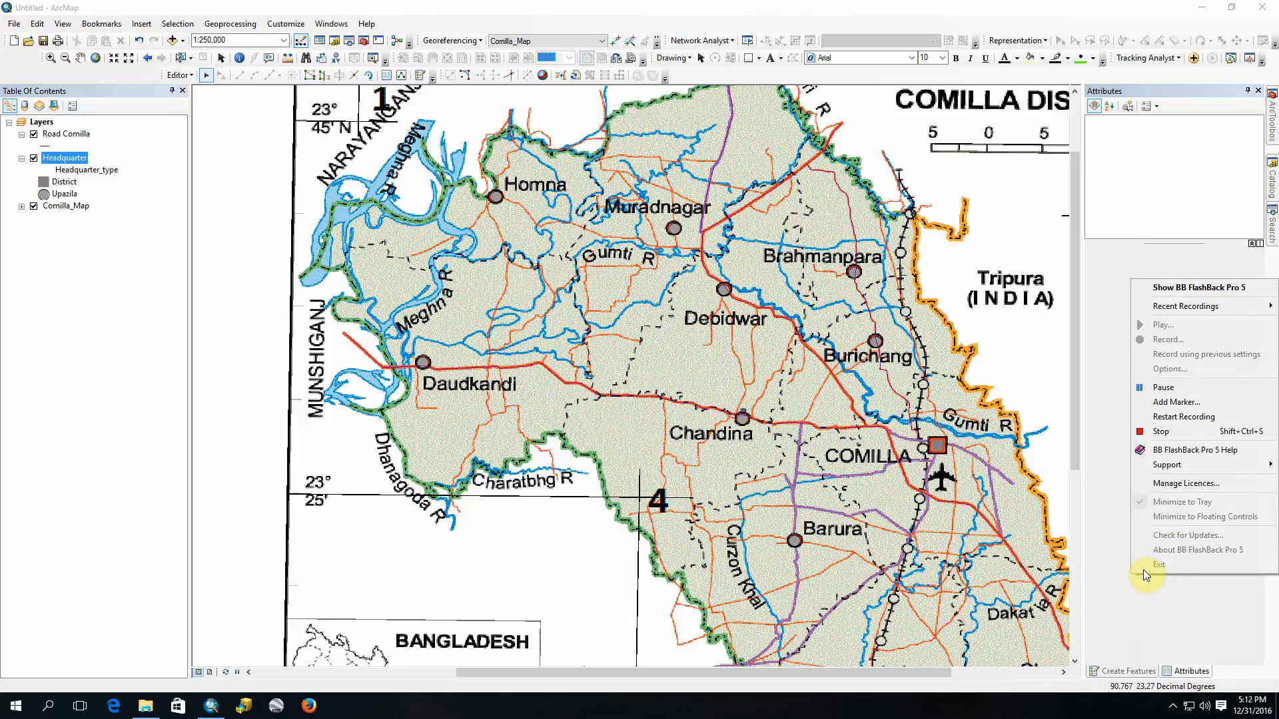
left_click(1162, 387)
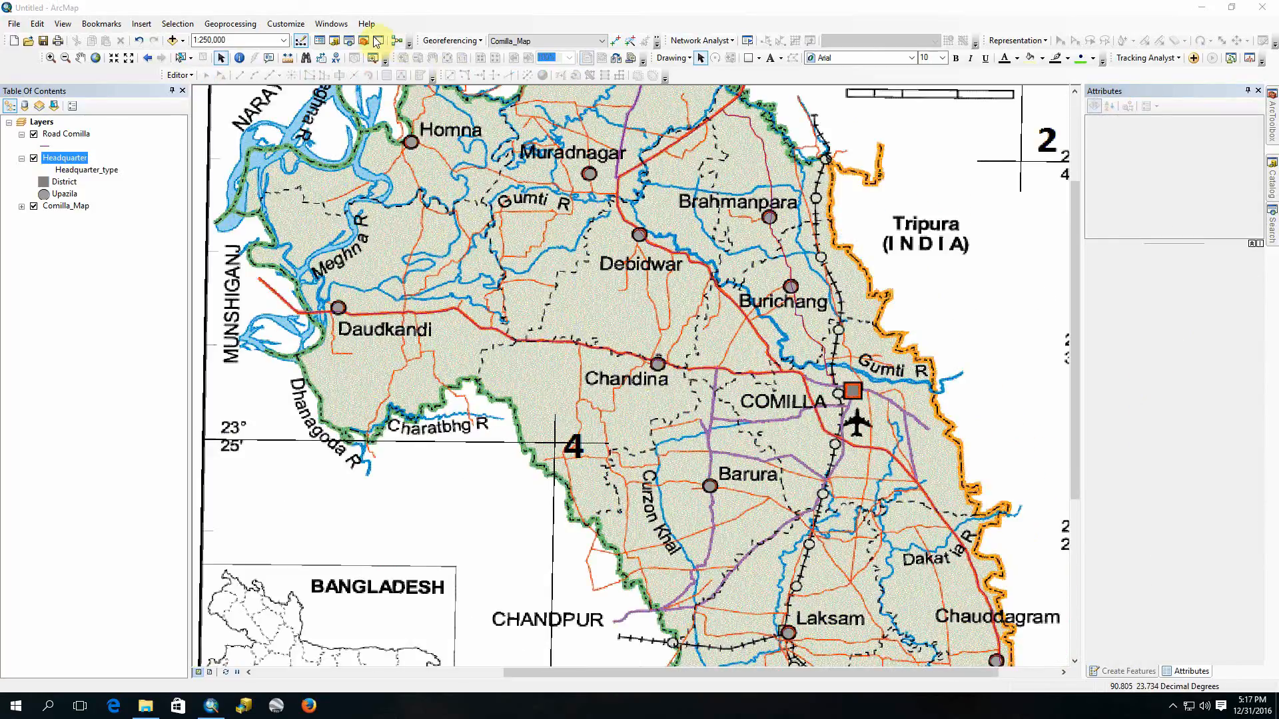
Step: Start editing again with the Headquarter layer as the edit target
left_click(179, 75)
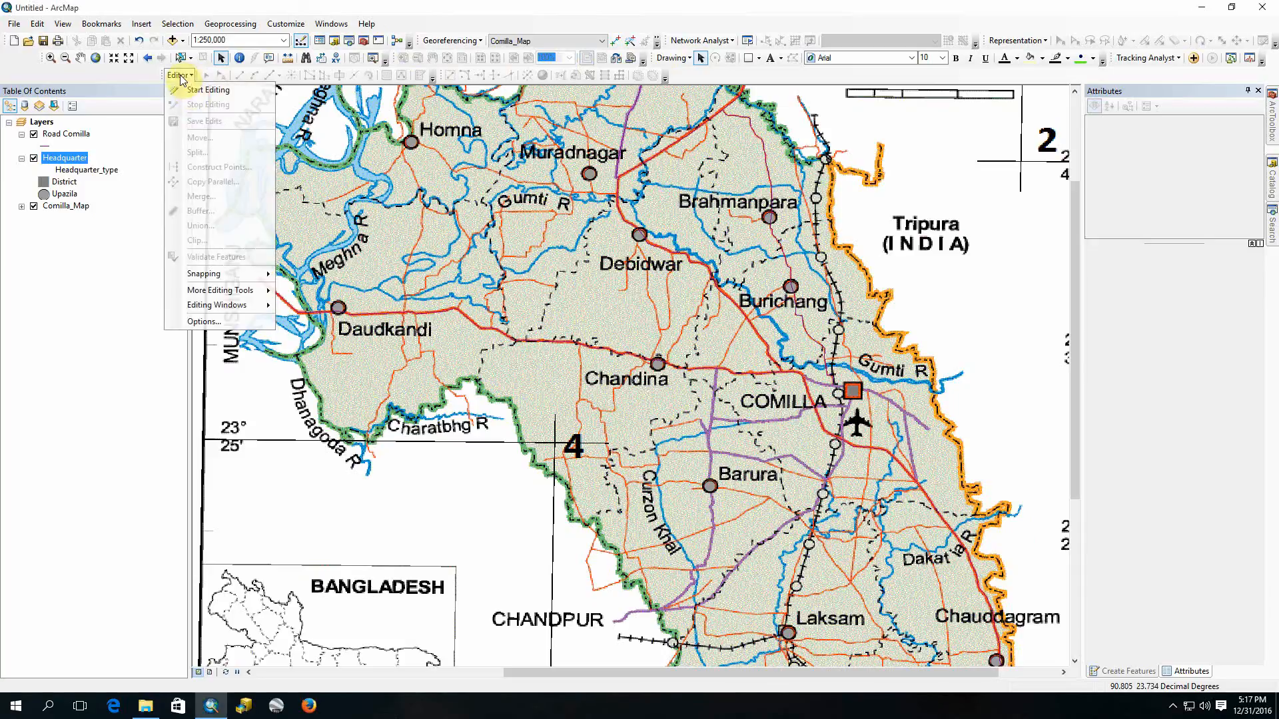
left_click(184, 91)
left_click(529, 237)
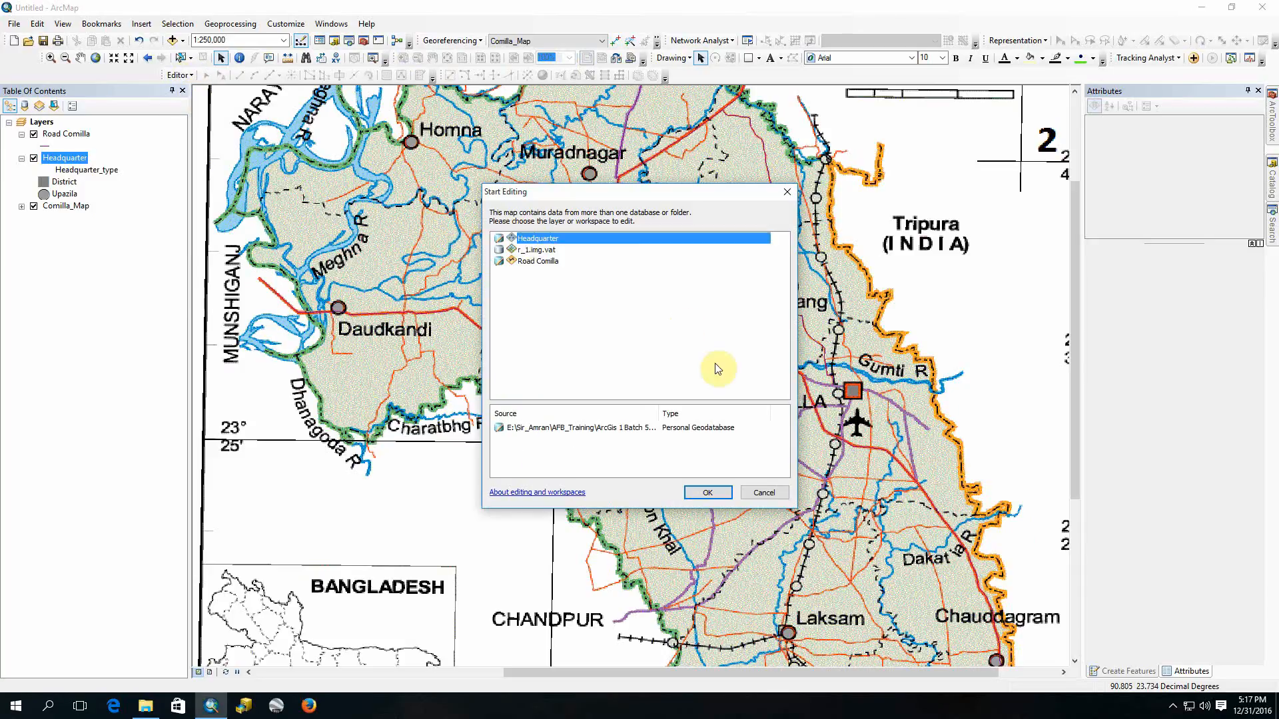
left_click(704, 493)
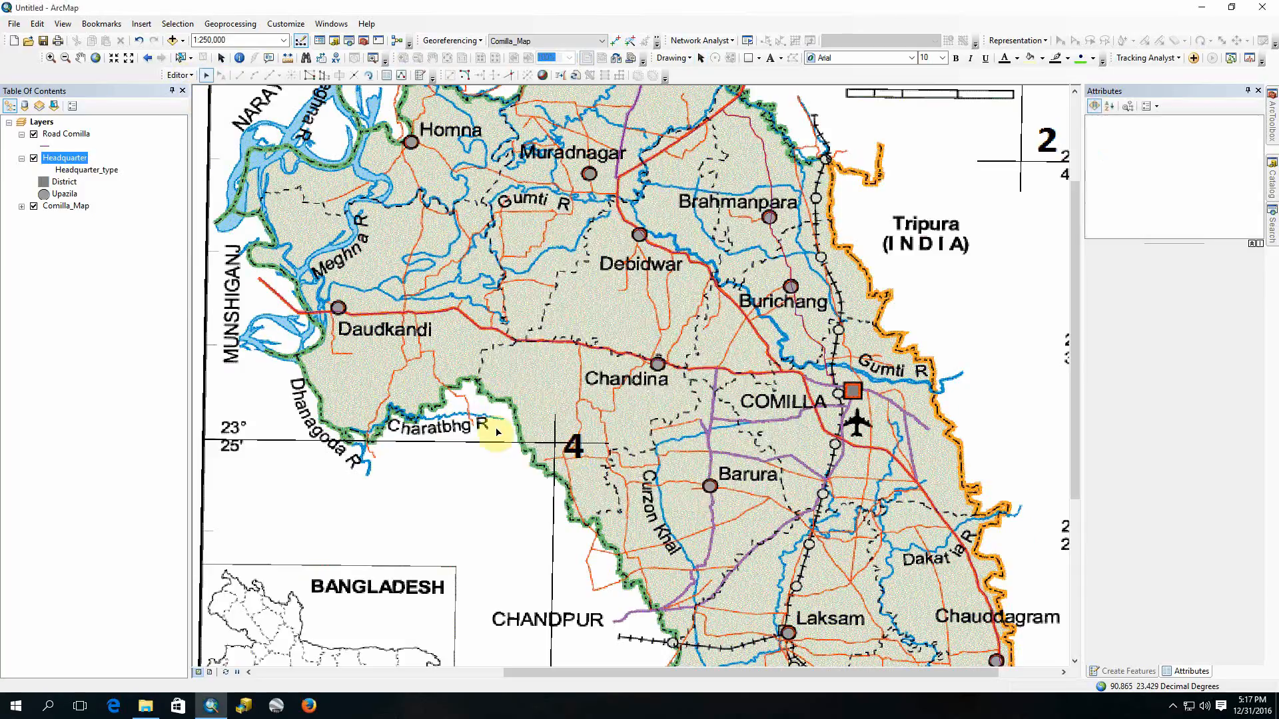
Step: Select the Upazila point at Daudkandi and set its Headquarter Name to Daudkandi
left_click_drag(309, 291, 391, 353)
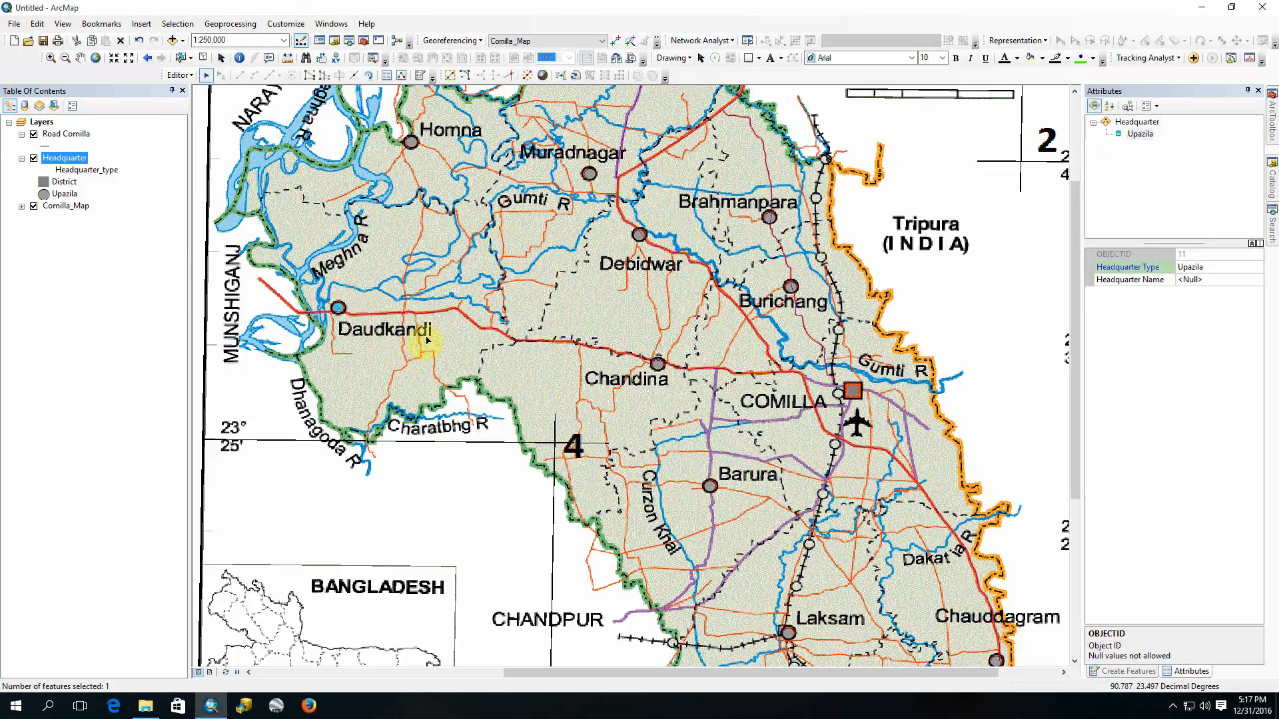
left_click(1206, 281)
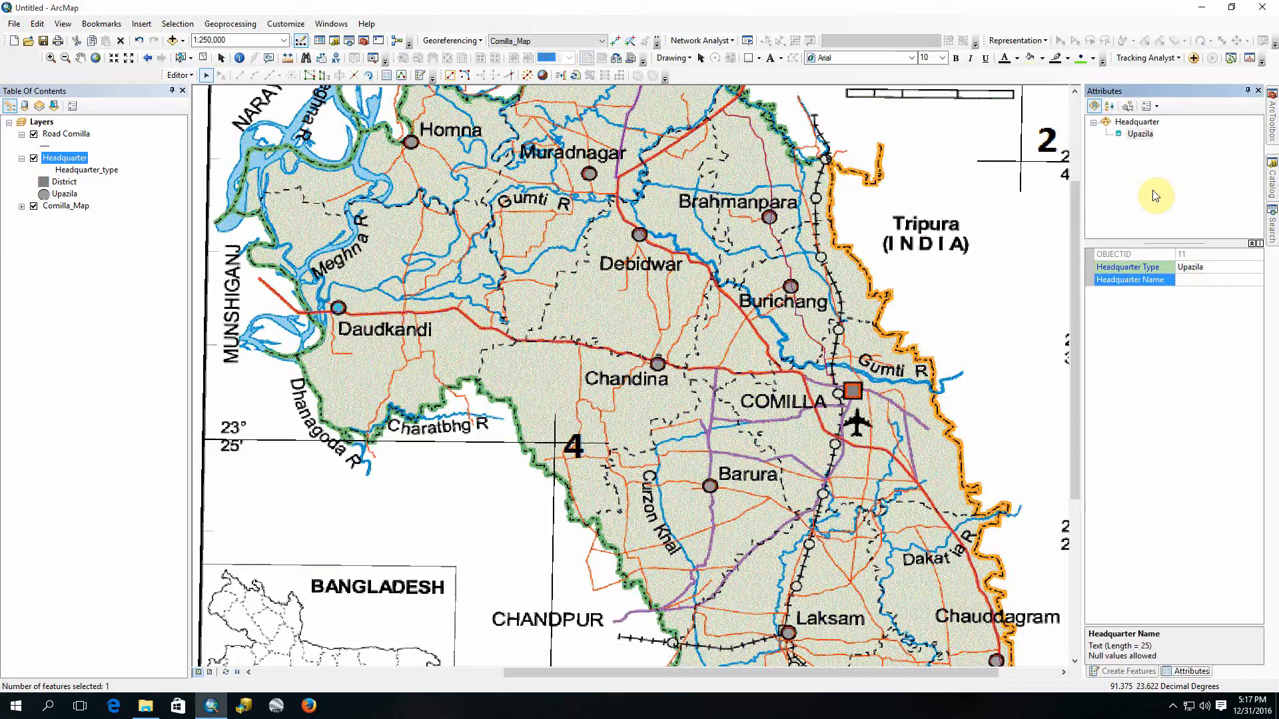
type("Daudkandi")
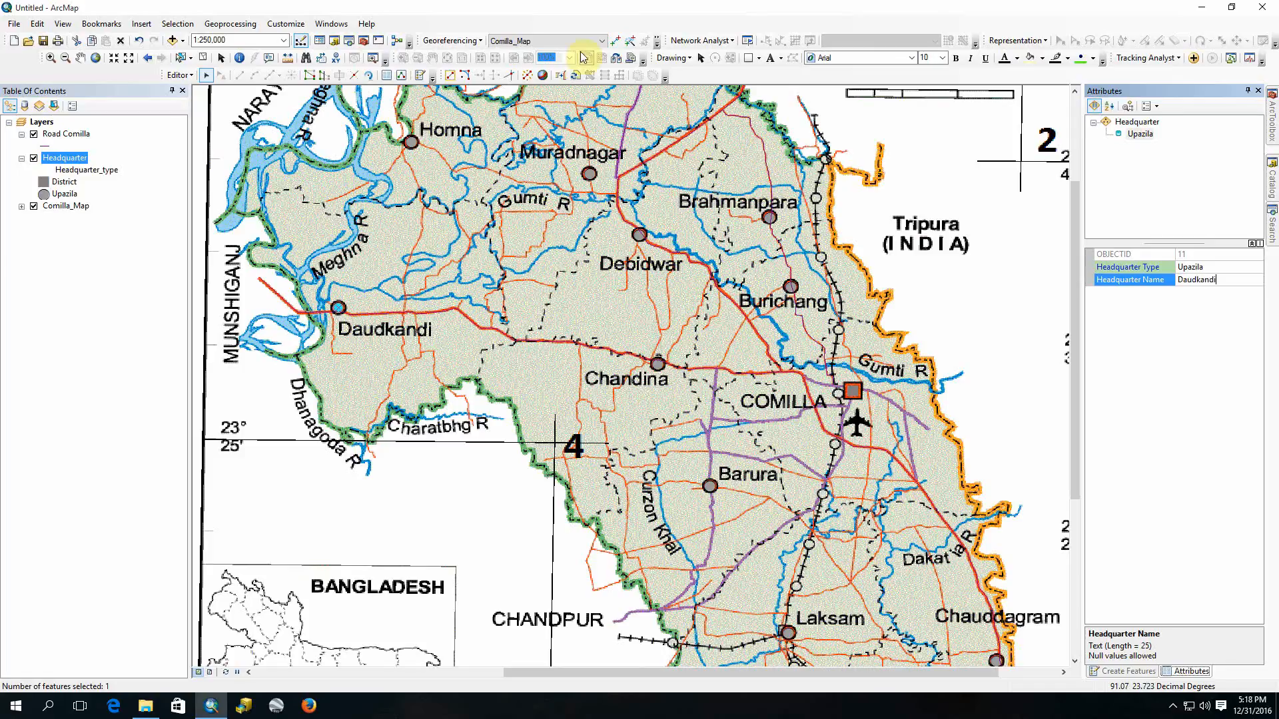
Step: Stop editing the Headquarter layer and save the edits
left_click(180, 75)
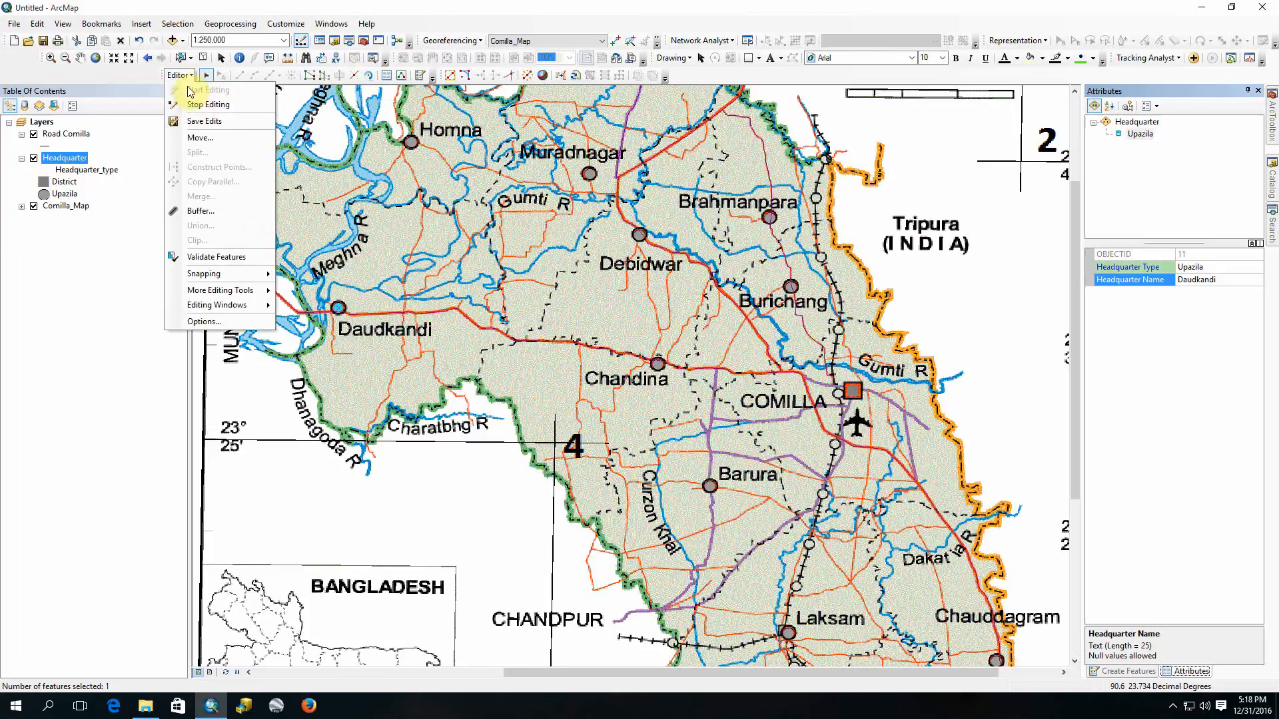
left_click(205, 109)
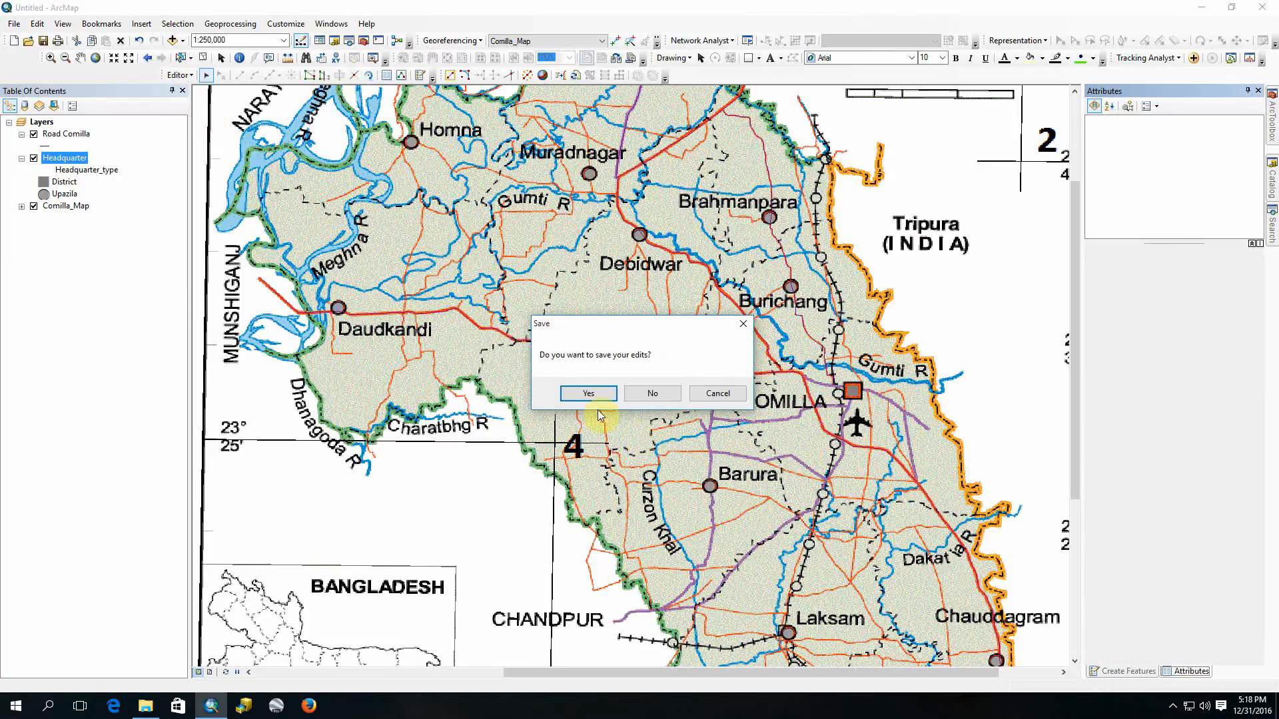
left_click(579, 391)
Step: Open the Headquarter layer's attribute table to check the Headquarter Name entries, and close it
right_click(46, 146)
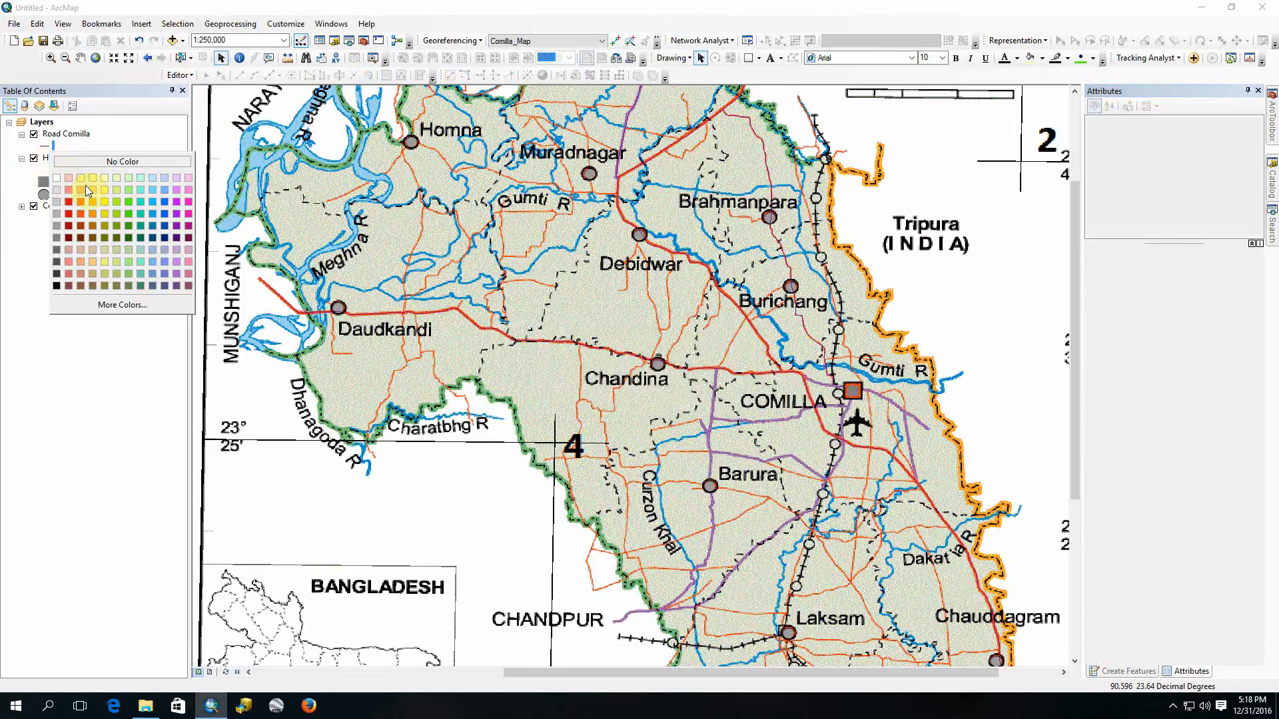
left_click(92, 144)
right_click(54, 160)
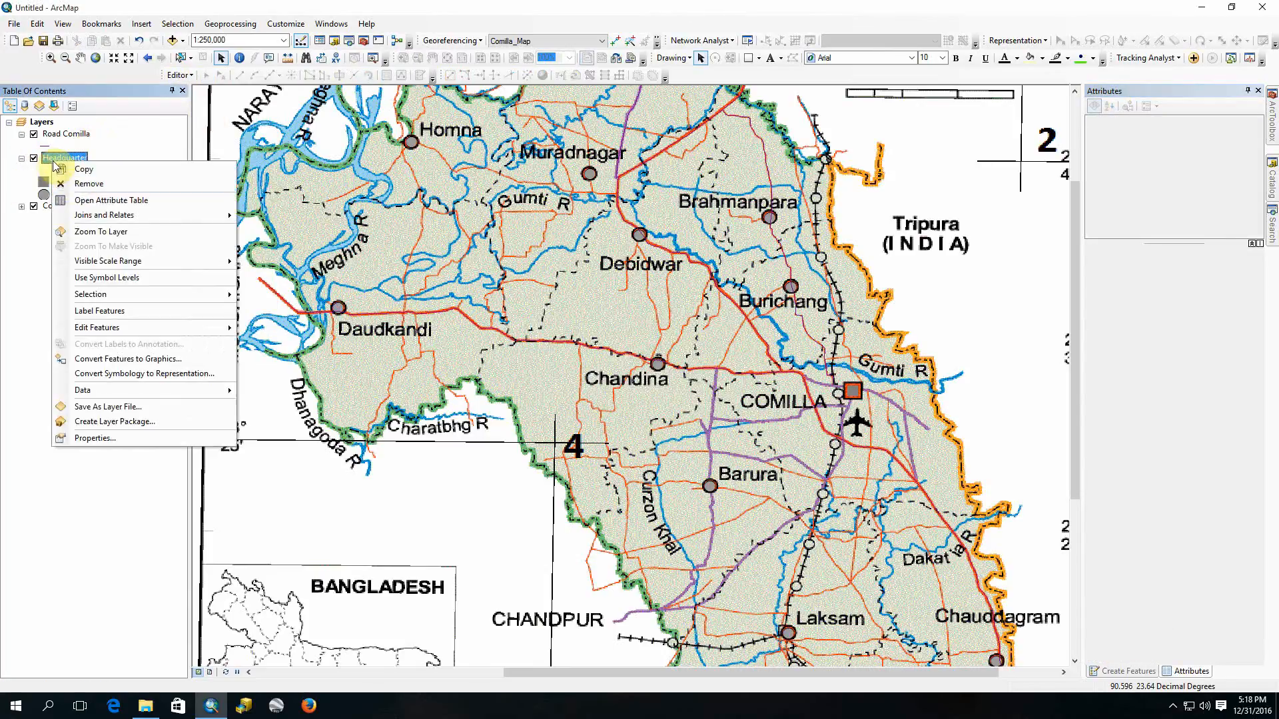
left_click(91, 200)
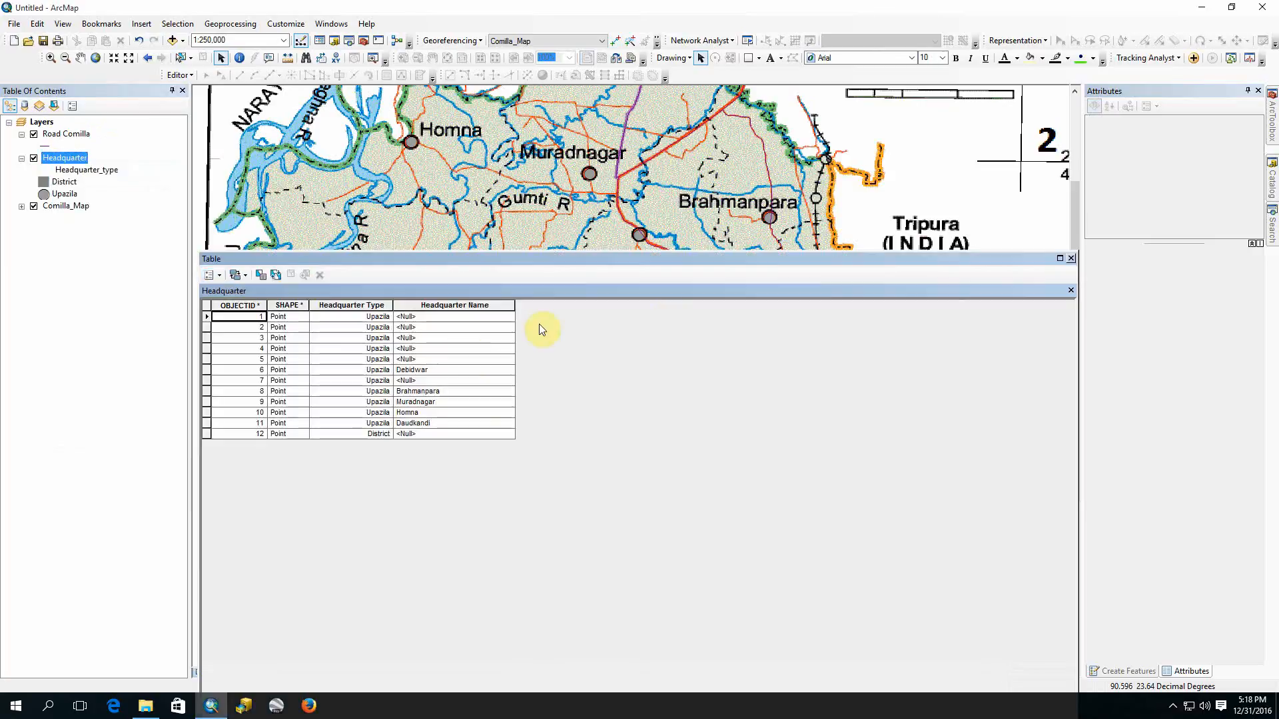
left_click(1071, 259)
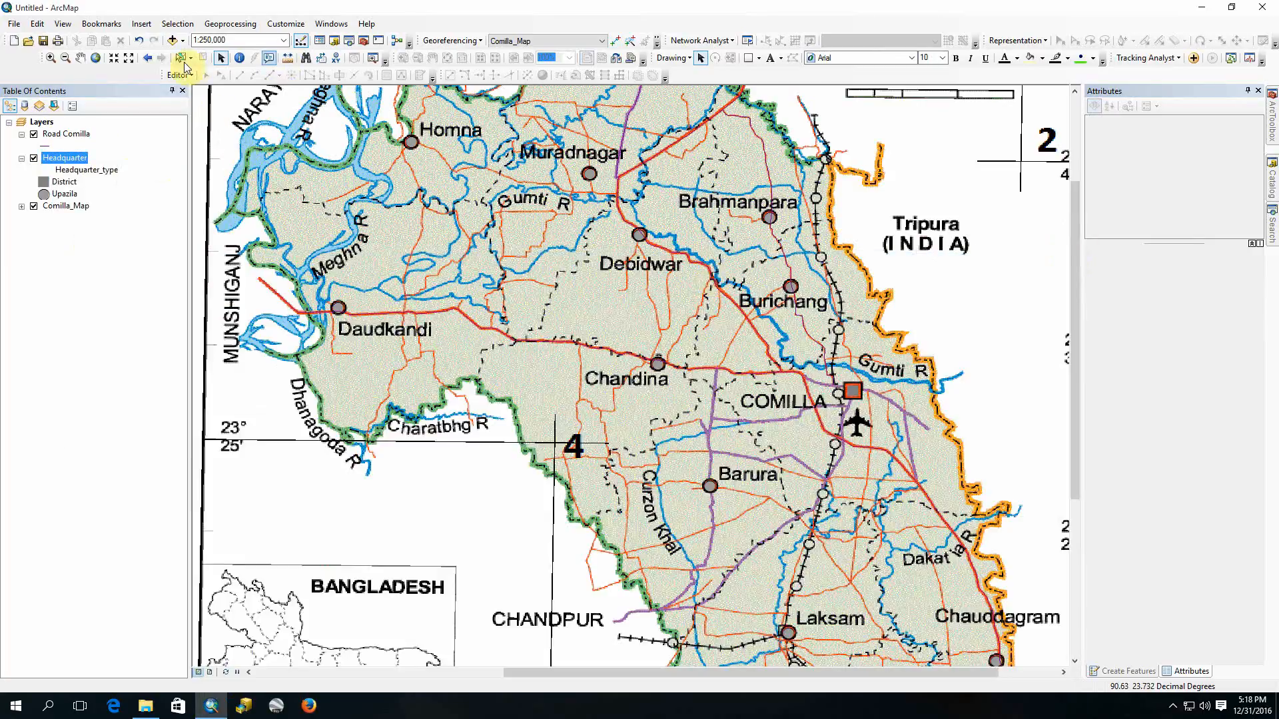
left_click(1172, 706)
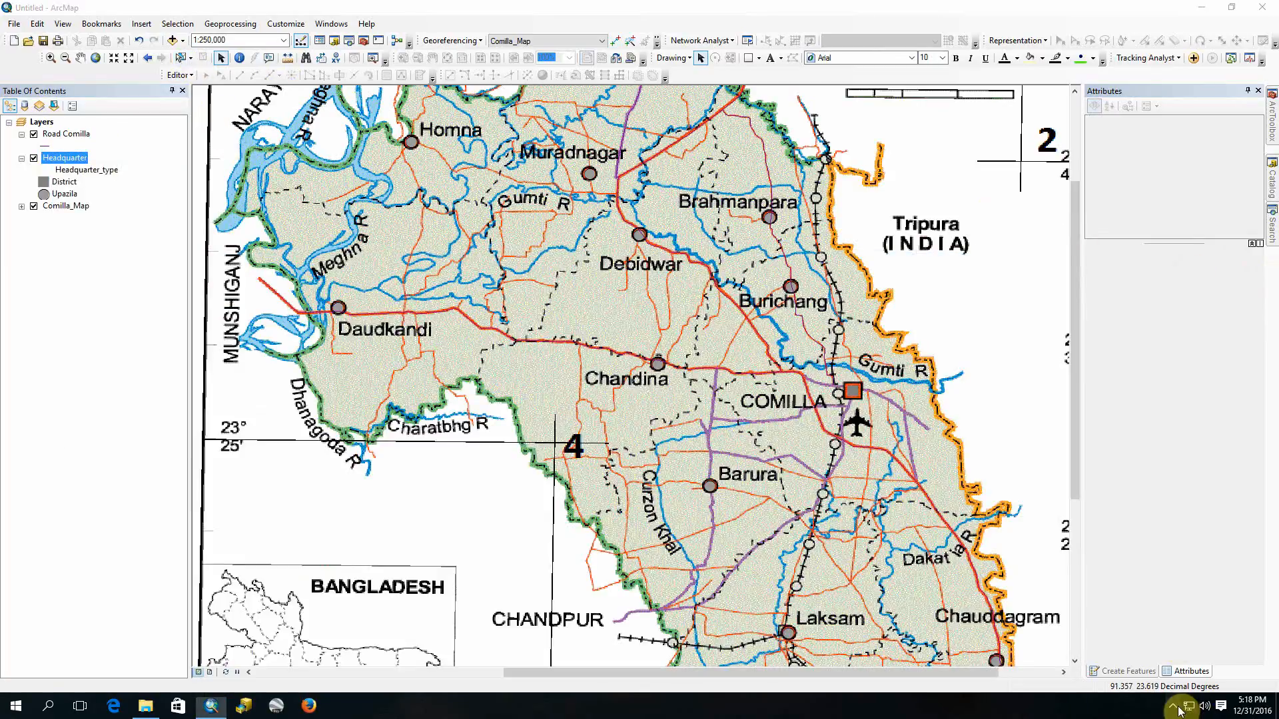